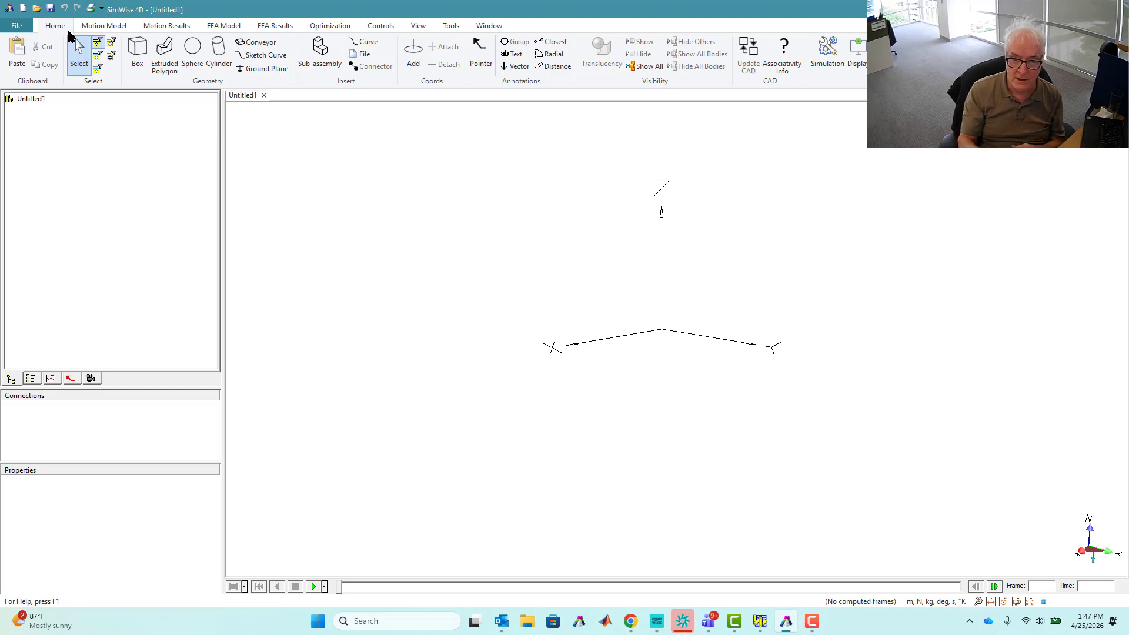
- Open the Working Model 2D file Forklift from the WorkingModel2DDemos folder with an extrusion depth of 1 m
{"action": "left_click", "coordinate": [36, 9]}
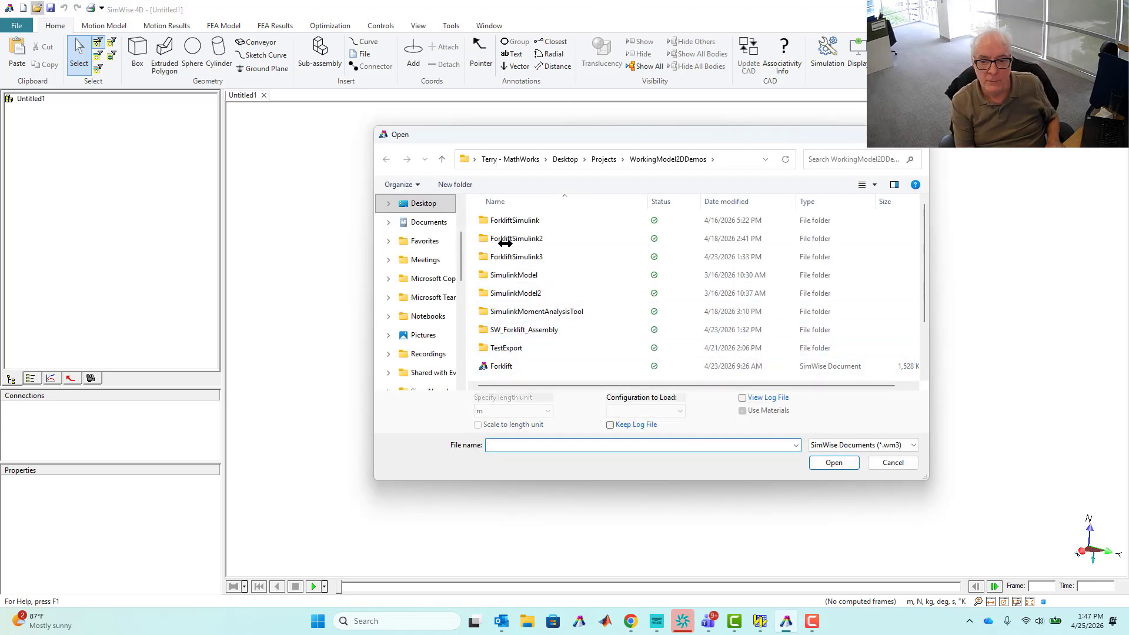
{"action": "scroll", "coordinate": [677, 285], "scroll_direction": "down", "scroll_amount": 2}
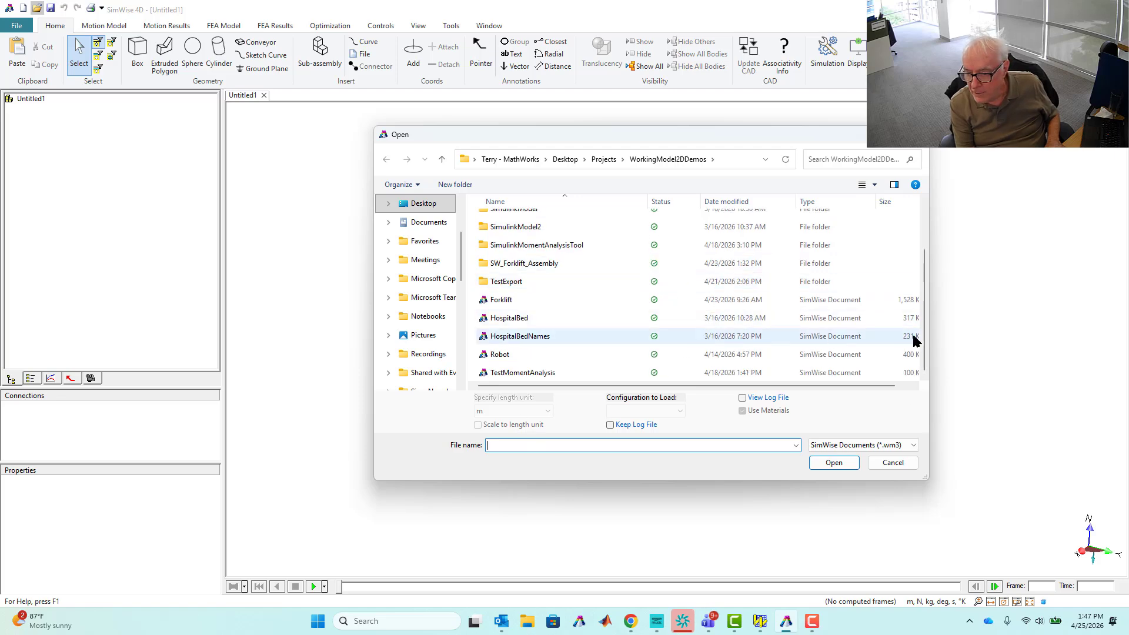
{"action": "left_click", "coordinate": [913, 449]}
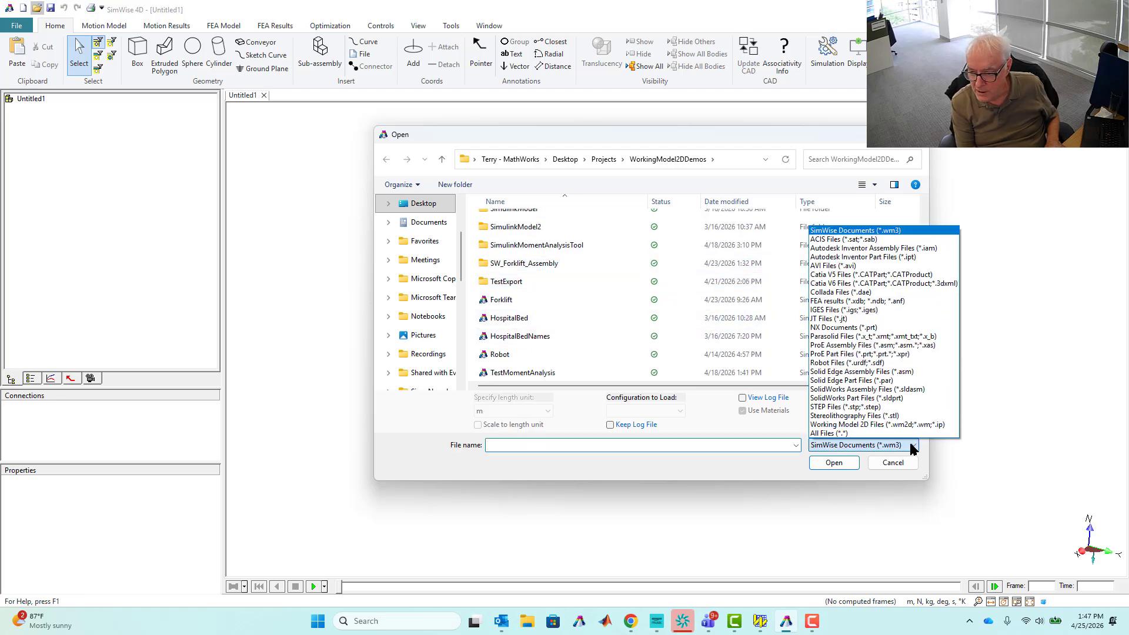
{"action": "left_click", "coordinate": [844, 425]}
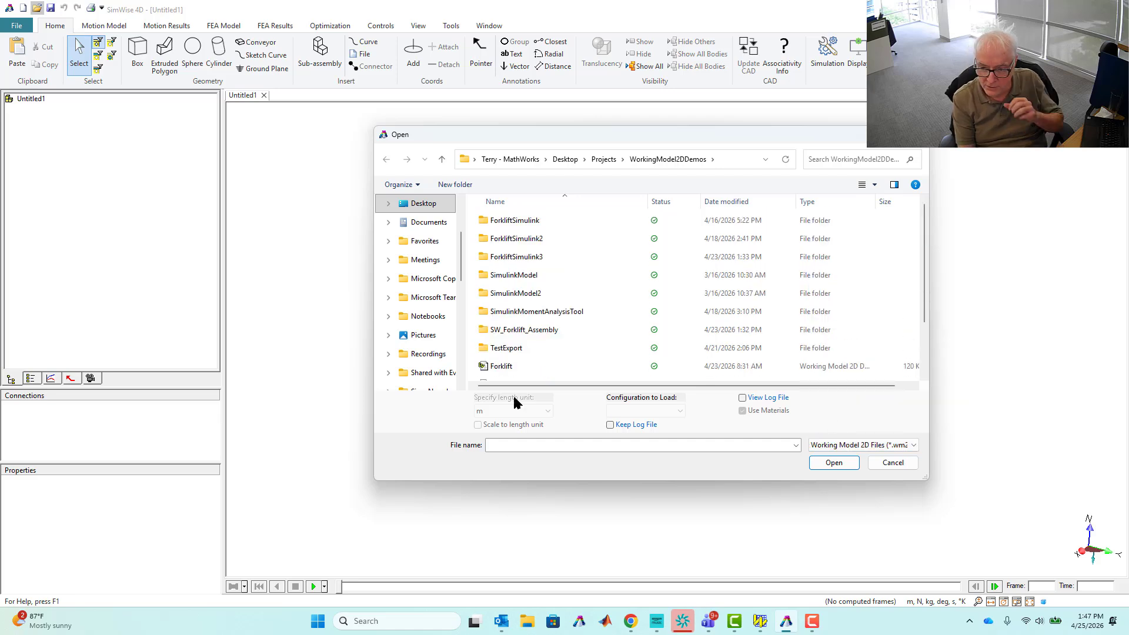
{"action": "left_click", "coordinate": [494, 369]}
{"action": "double_click", "coordinate": [494, 369]}
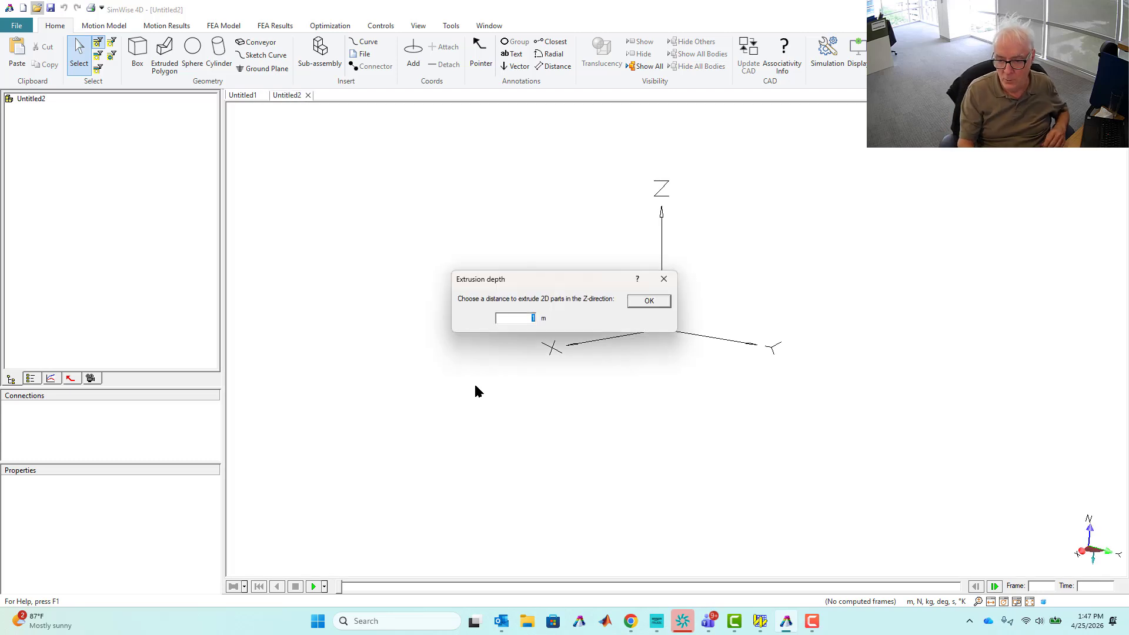
{"action": "type", "text": "1"}
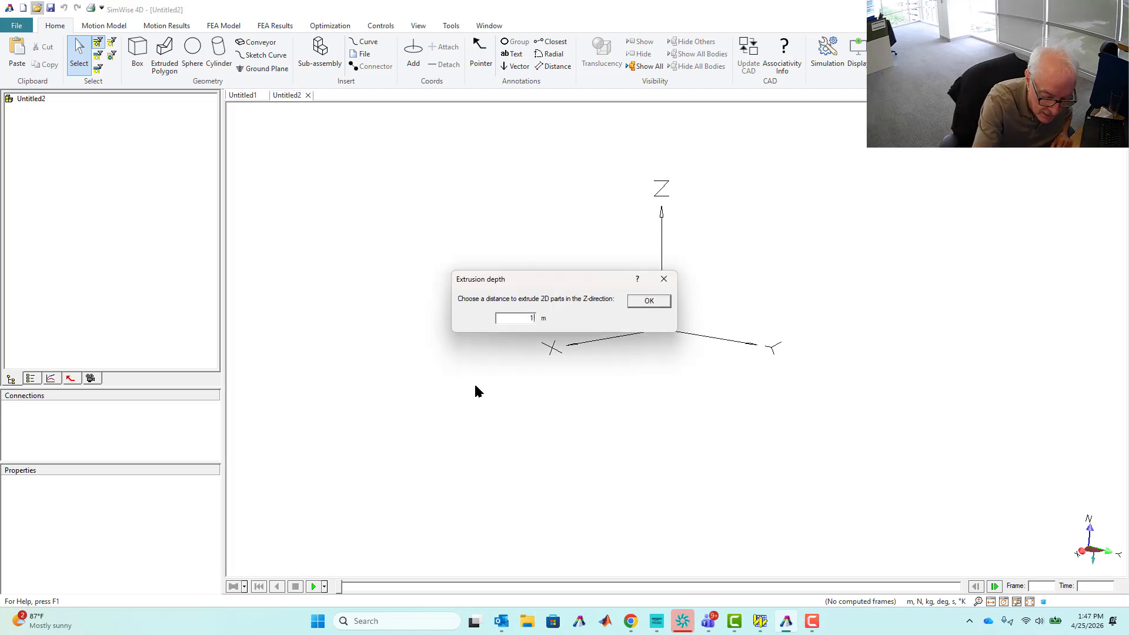
{"action": "key", "text": "Return"}
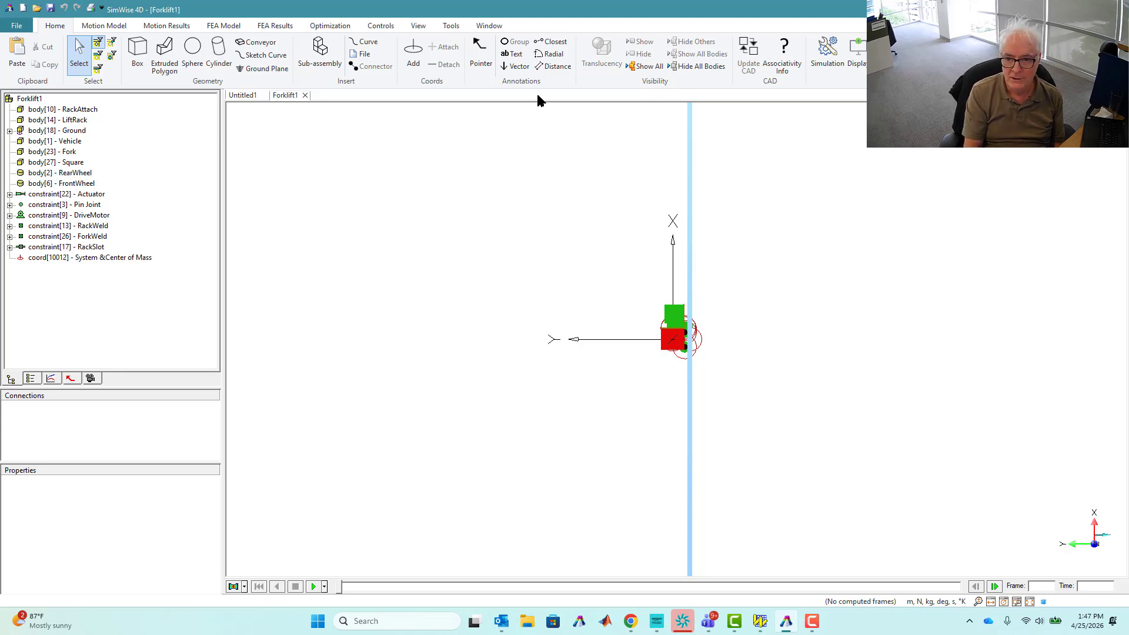
- Rigidly join all bodies of the Forklift1 assembly
{"action": "left_click", "coordinate": [418, 26]}
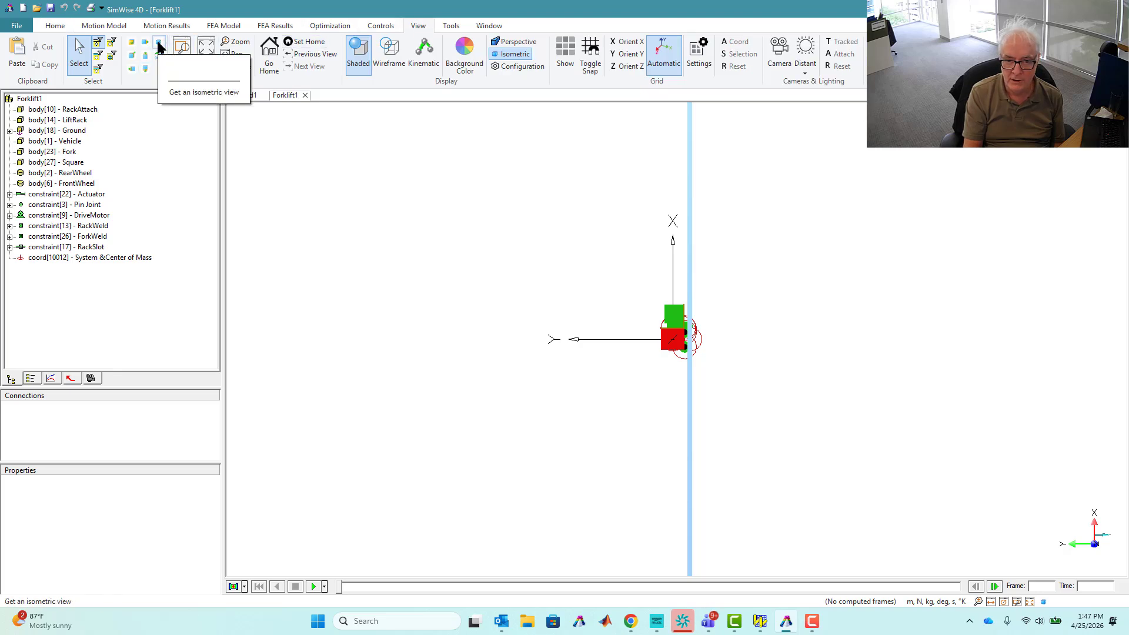
{"action": "left_click", "coordinate": [159, 44]}
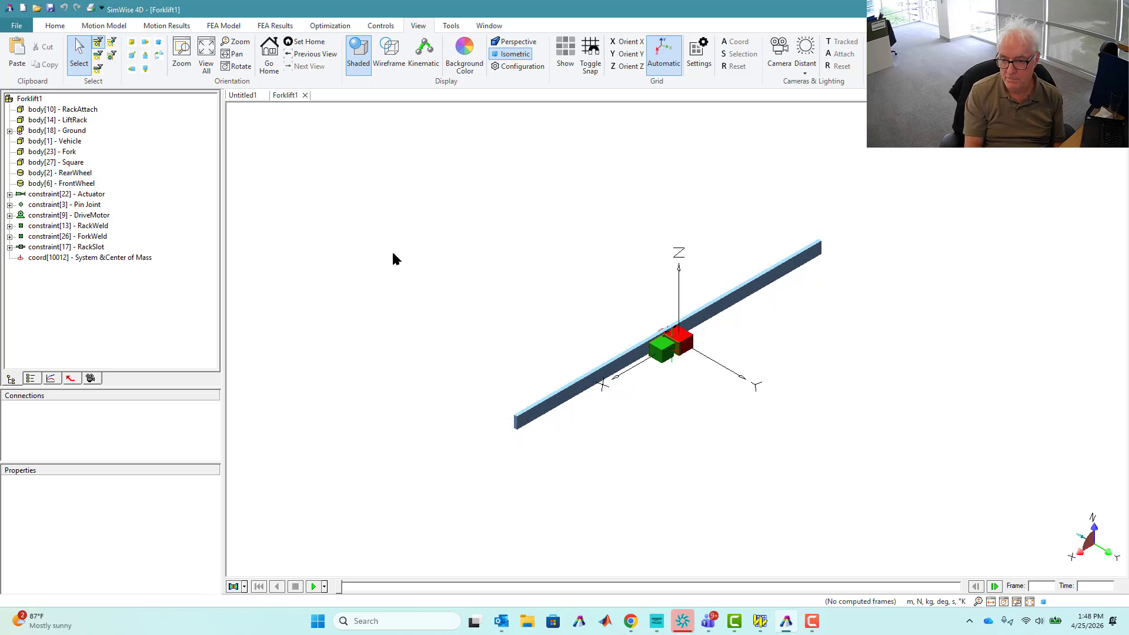
{"action": "left_click_drag", "start_coordinate": [345, 195], "coordinate": [909, 498]}
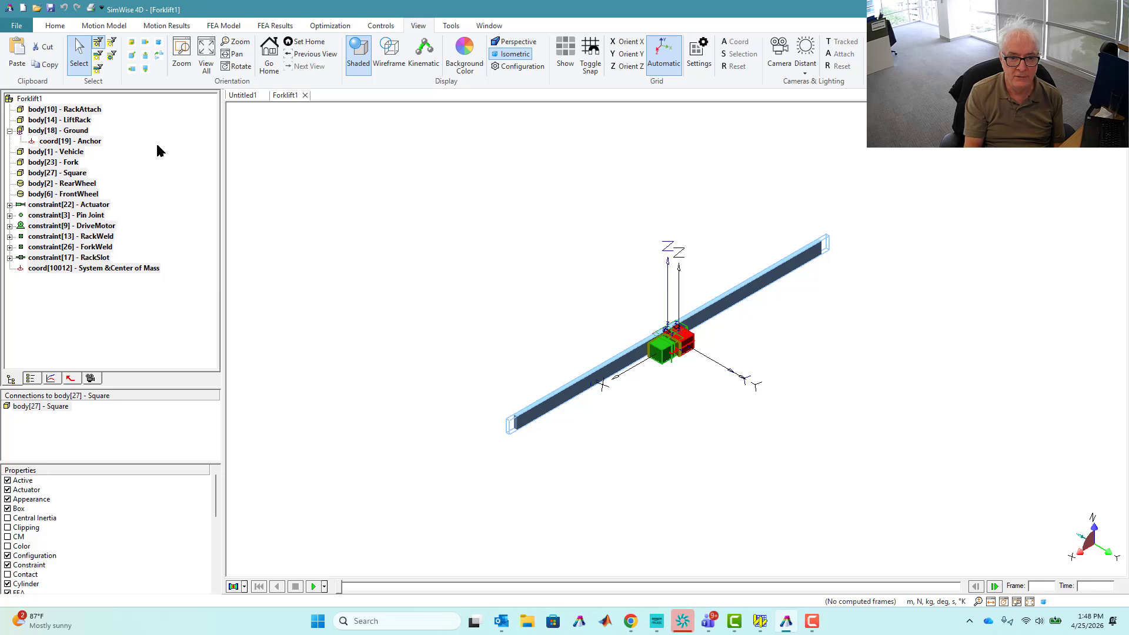
{"action": "left_click", "coordinate": [23, 98]}
{"action": "right_click", "coordinate": [24, 100]}
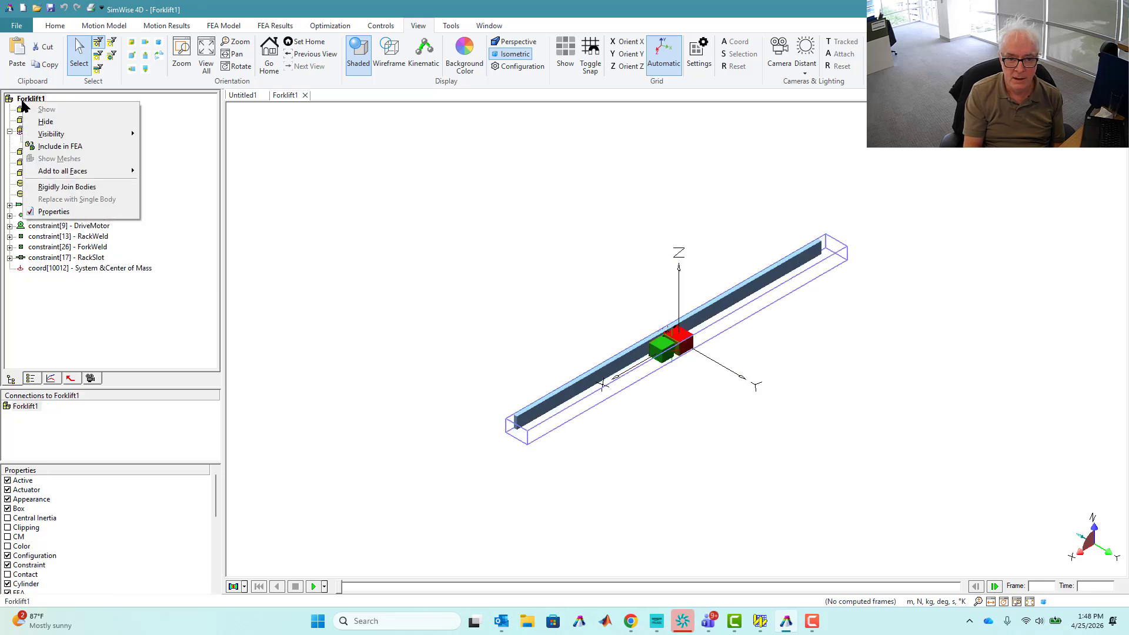
{"action": "left_click", "coordinate": [14, 99]}
{"action": "right_click", "coordinate": [13, 99]}
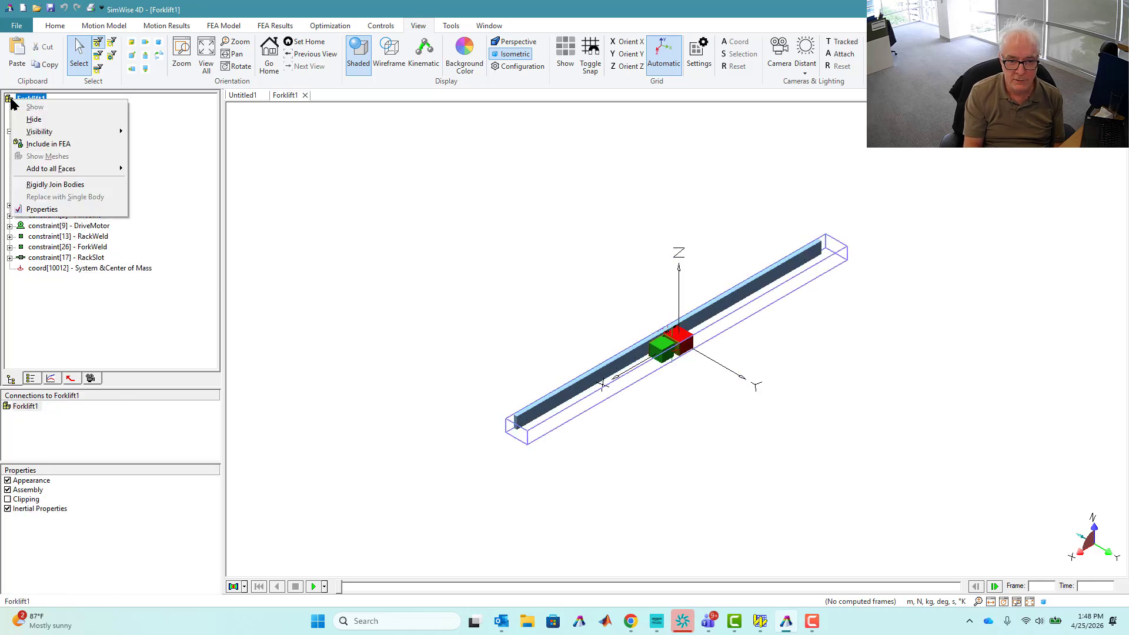
{"action": "left_click", "coordinate": [69, 186]}
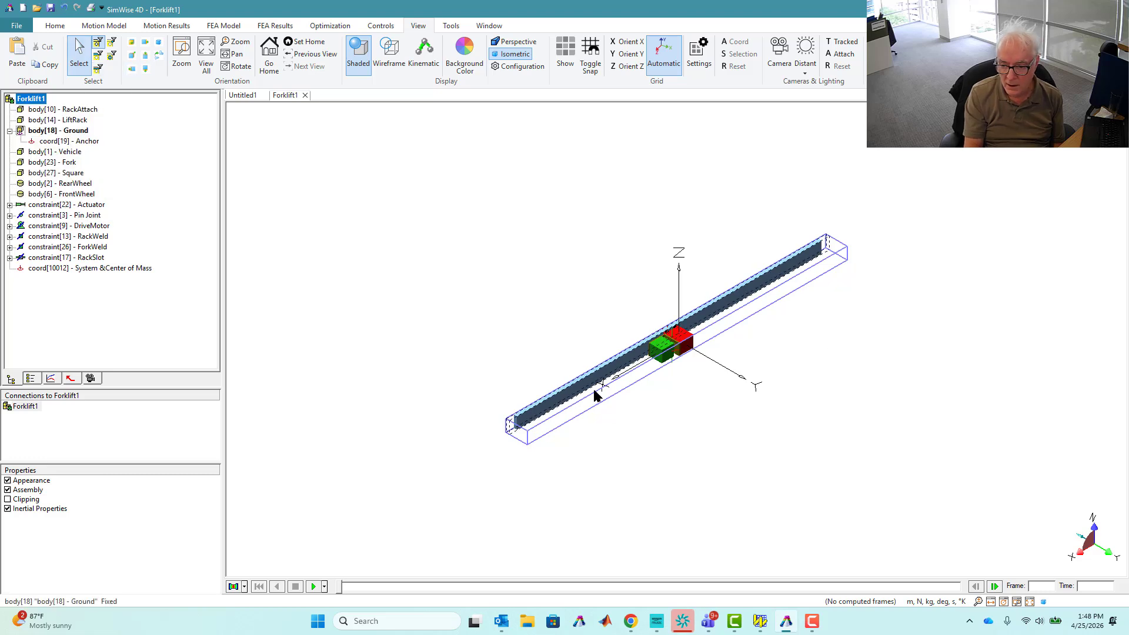
- Set the Ground body's Rx rotation to 90 degrees, and turn off the rigid joining of the Forklift1 bodies
{"action": "double_click", "coordinate": [565, 402]}
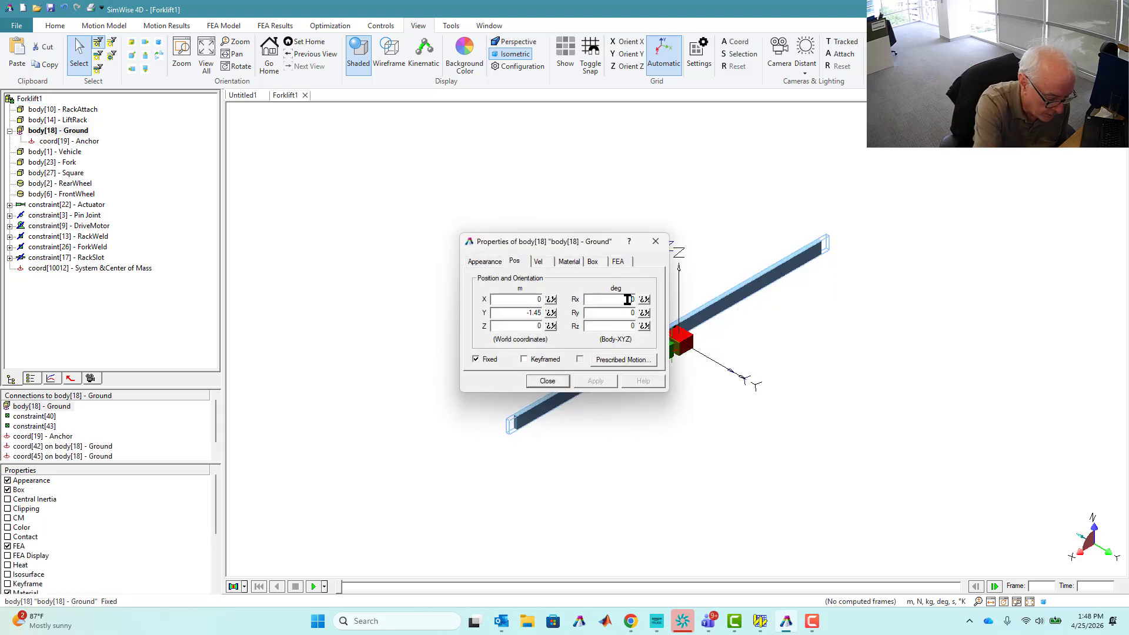
{"action": "double_click", "coordinate": [627, 299]}
{"action": "type", "text": "90"}
{"action": "key", "text": "Tab"}
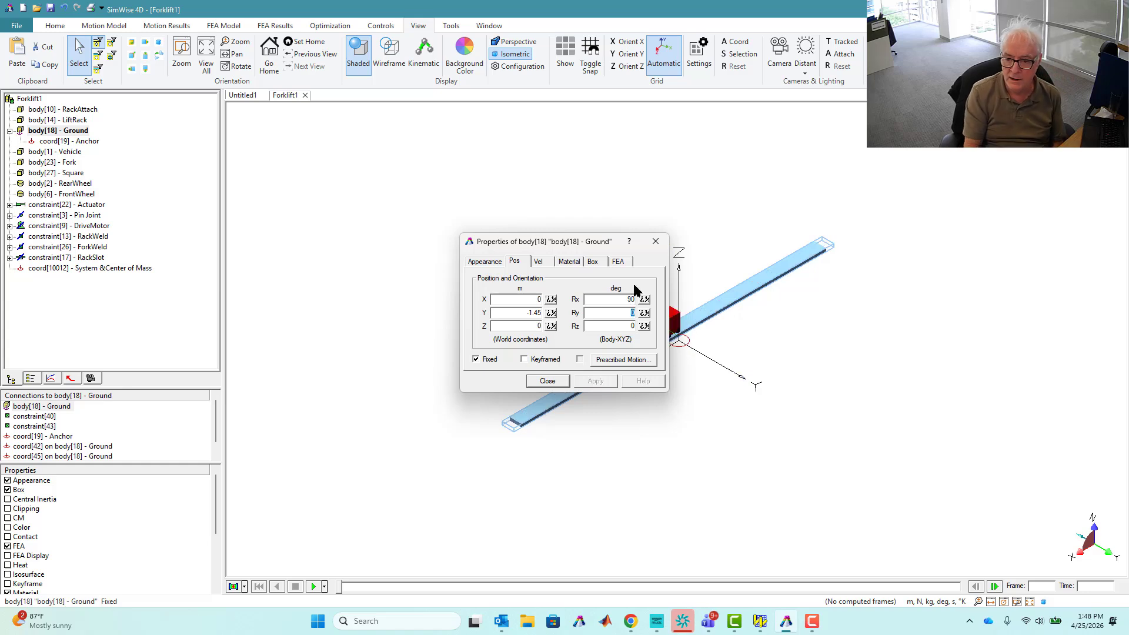
{"action": "left_click", "coordinate": [546, 381]}
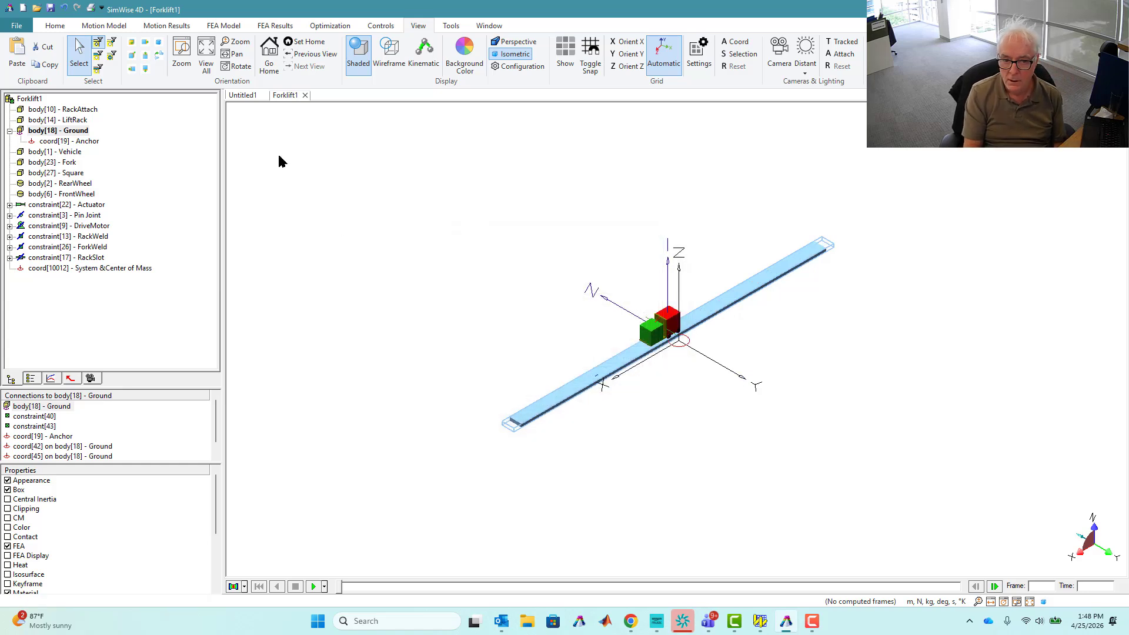
{"action": "right_click", "coordinate": [22, 101]}
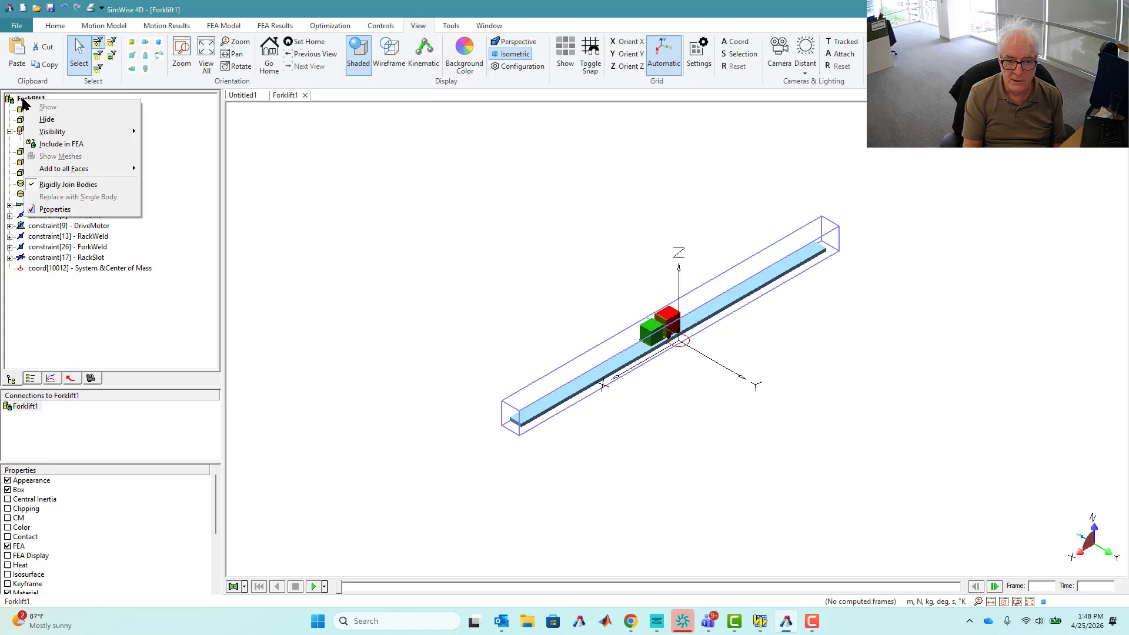
{"action": "left_click", "coordinate": [71, 184]}
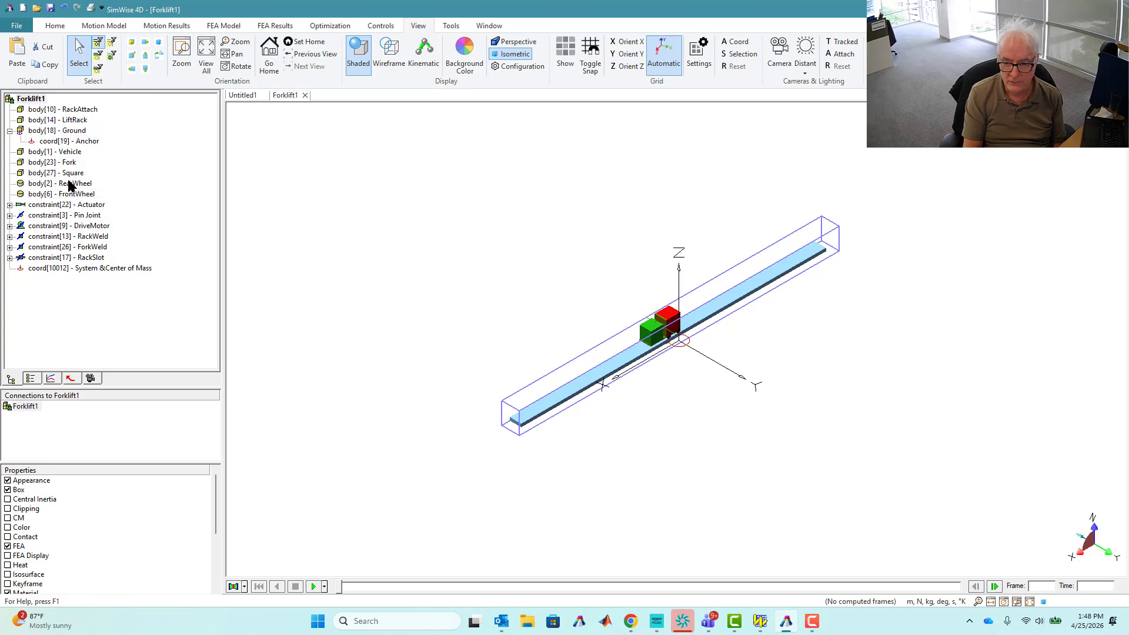
- Join the split RackWeld constraint in place, without moving its bodies
{"action": "left_click", "coordinate": [25, 237]}
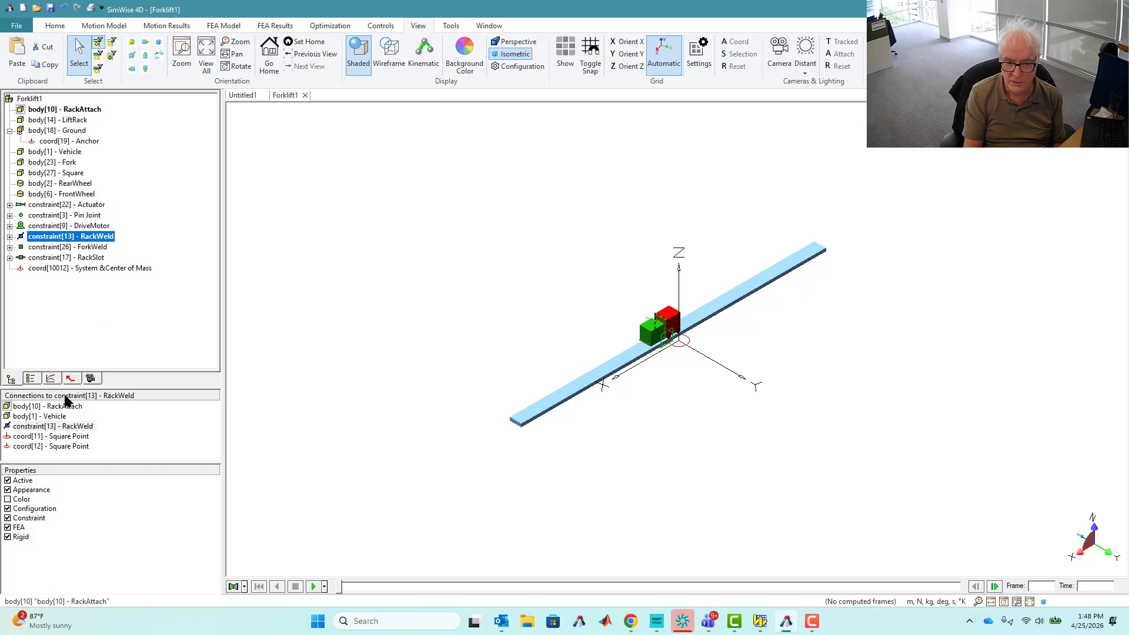
{"action": "right_click", "coordinate": [21, 240]}
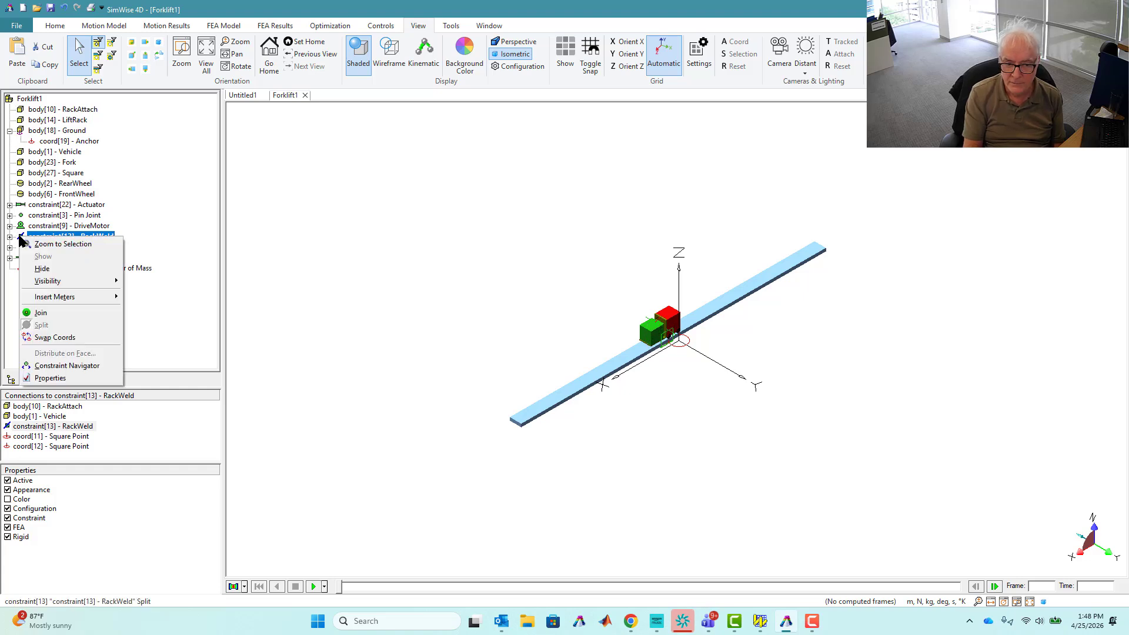
{"action": "left_click", "coordinate": [41, 314]}
{"action": "left_click_drag", "start_coordinate": [542, 269], "coordinate": [341, 257]}
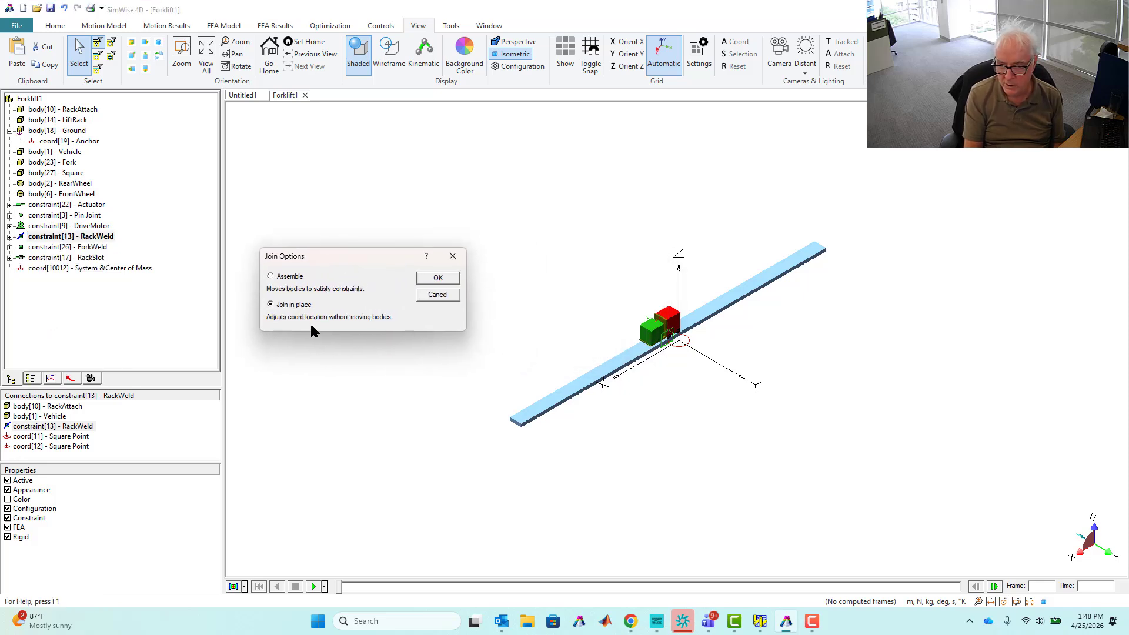
{"action": "left_click", "coordinate": [438, 277]}
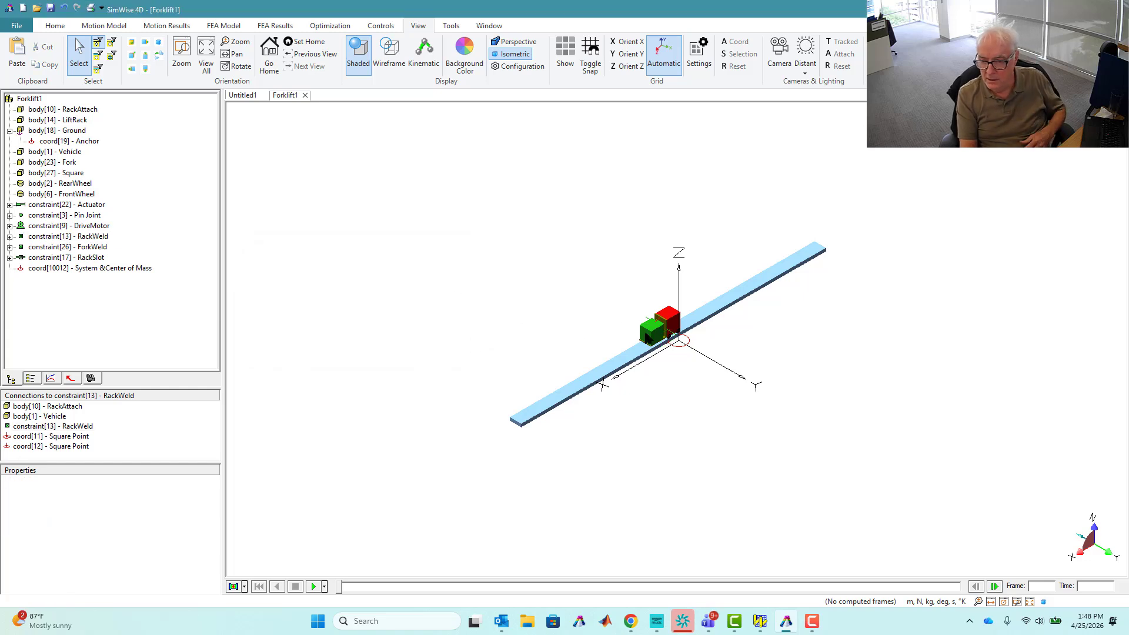
- Hide the Square body resting on the fork
{"action": "scroll", "coordinate": [650, 330], "scroll_direction": "down", "scroll_amount": 2}
{"action": "scroll", "coordinate": [618, 309], "scroll_direction": "up", "scroll_amount": 3}
{"action": "scroll", "coordinate": [616, 308], "scroll_direction": "up", "scroll_amount": 4}
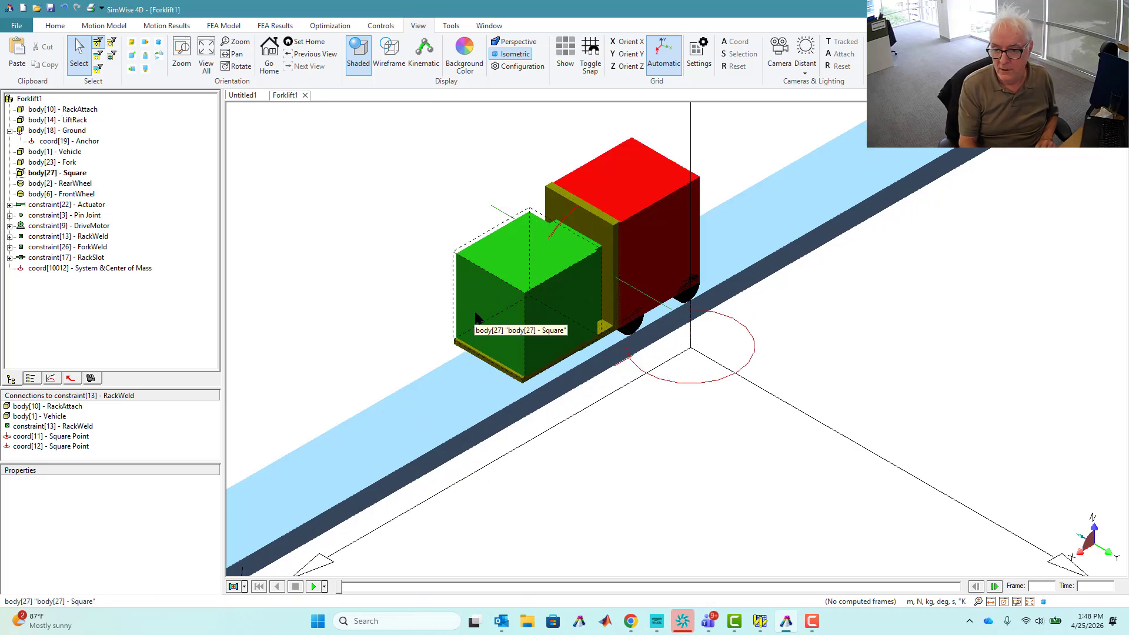
{"action": "left_click", "coordinate": [495, 278]}
{"action": "right_click", "coordinate": [496, 276]}
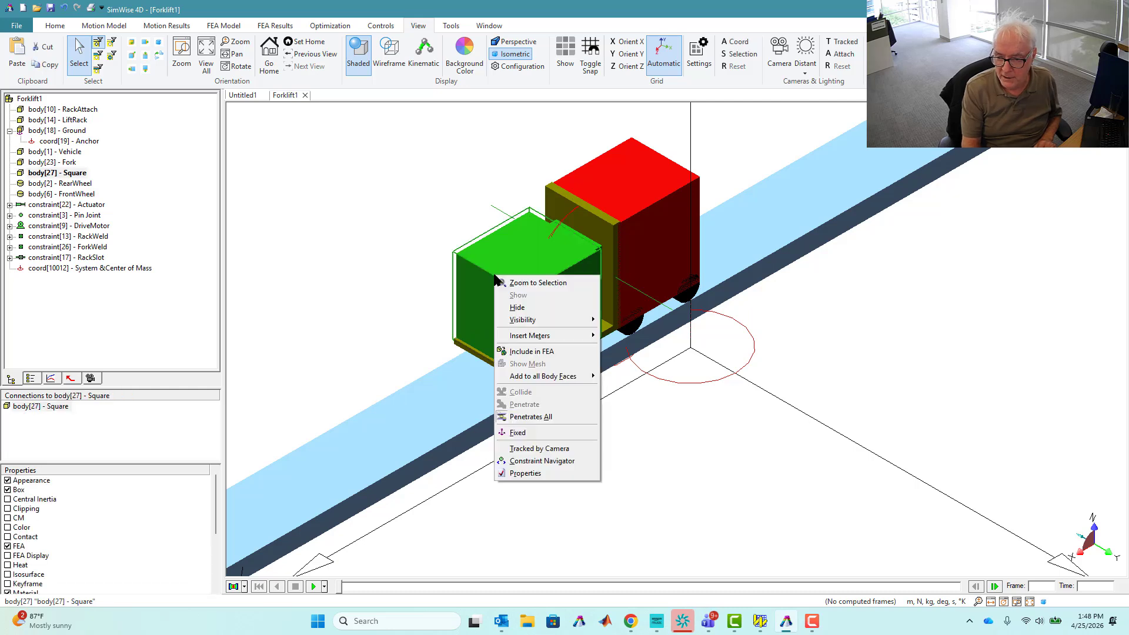
{"action": "left_click", "coordinate": [517, 307]}
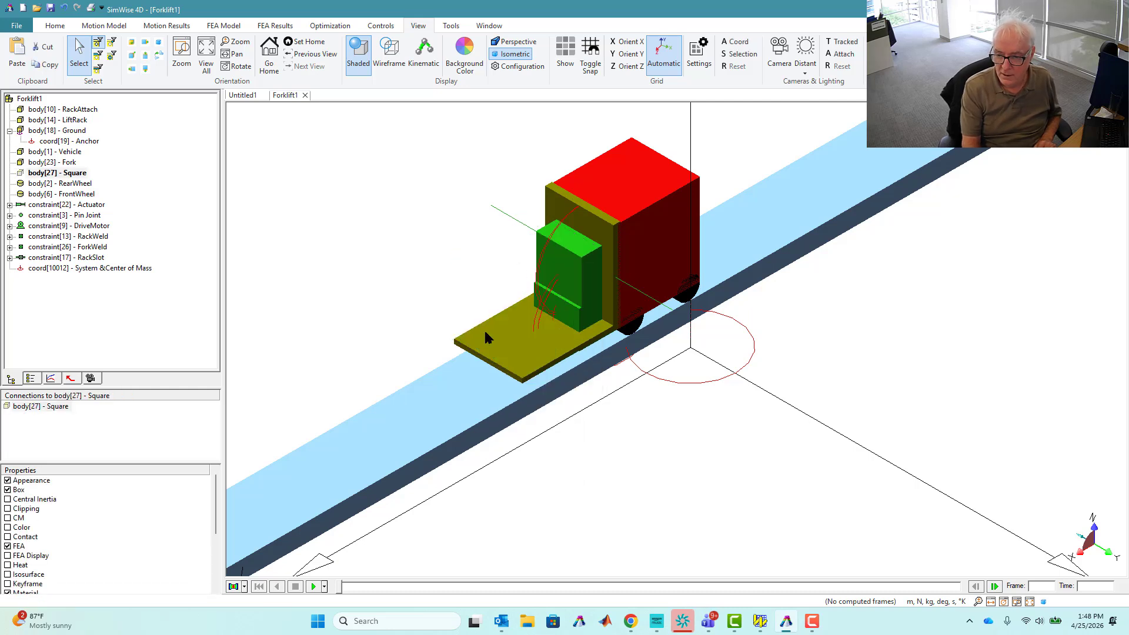
- Set the Fork body's box height (Z) to 0.2 m
{"action": "left_click", "coordinate": [488, 347]}
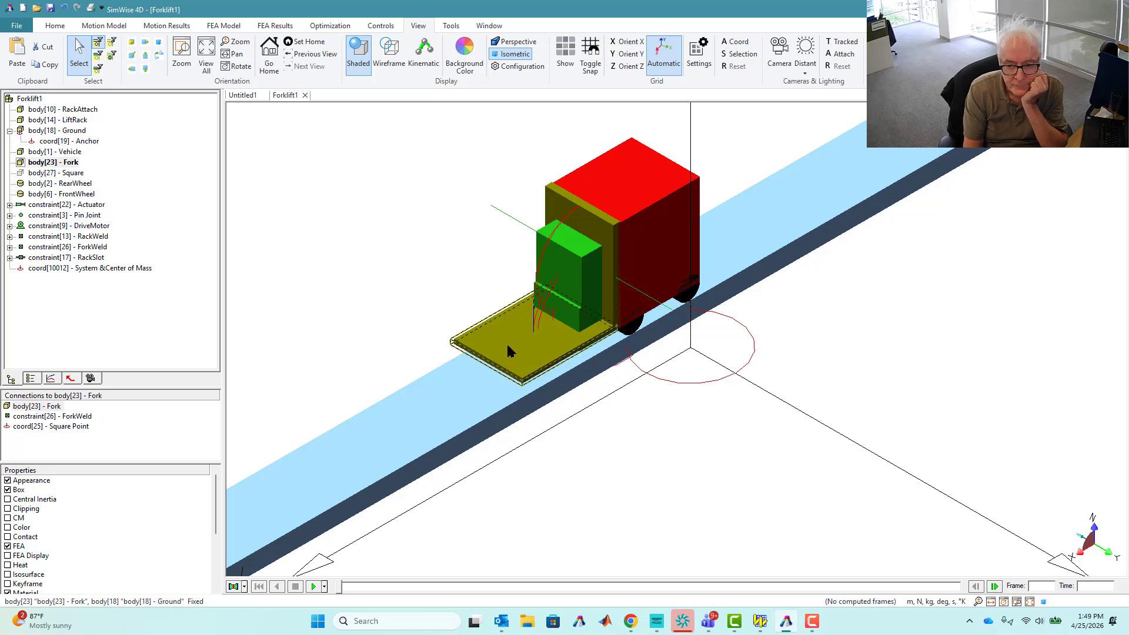
{"action": "double_click", "coordinate": [506, 343]}
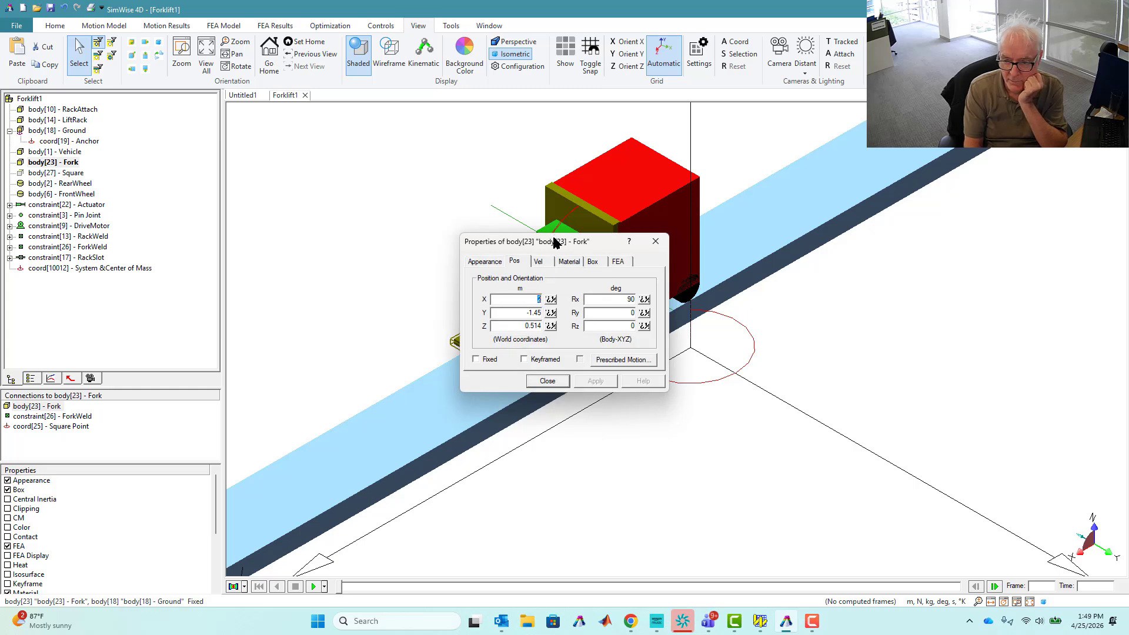
{"action": "left_click_drag", "start_coordinate": [556, 242], "coordinate": [215, 261]}
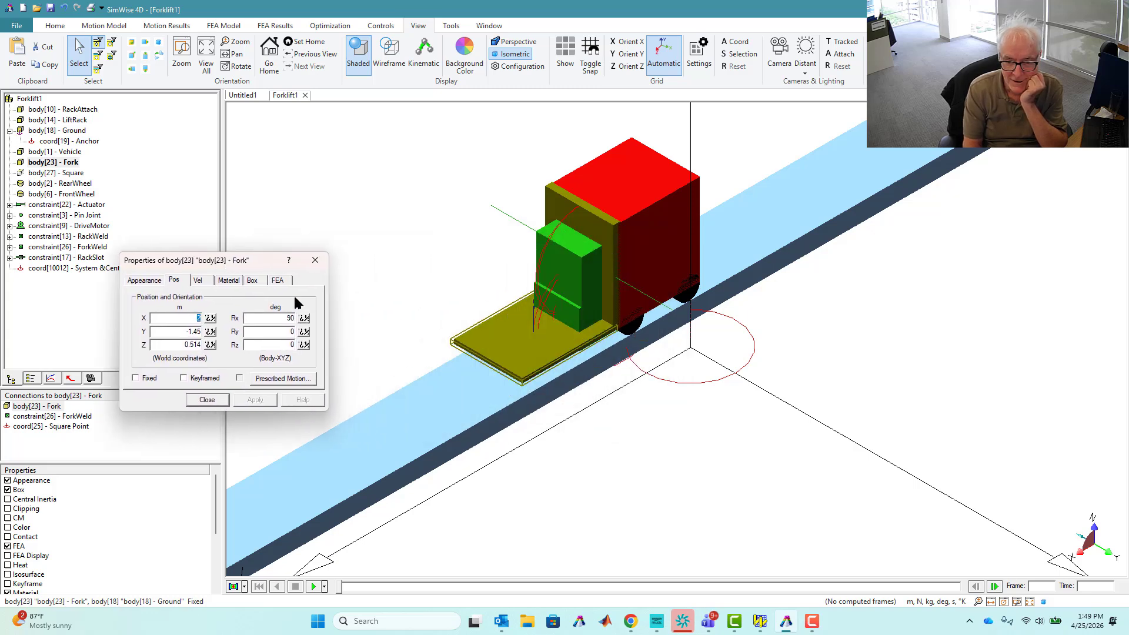
{"action": "left_click", "coordinate": [251, 281]}
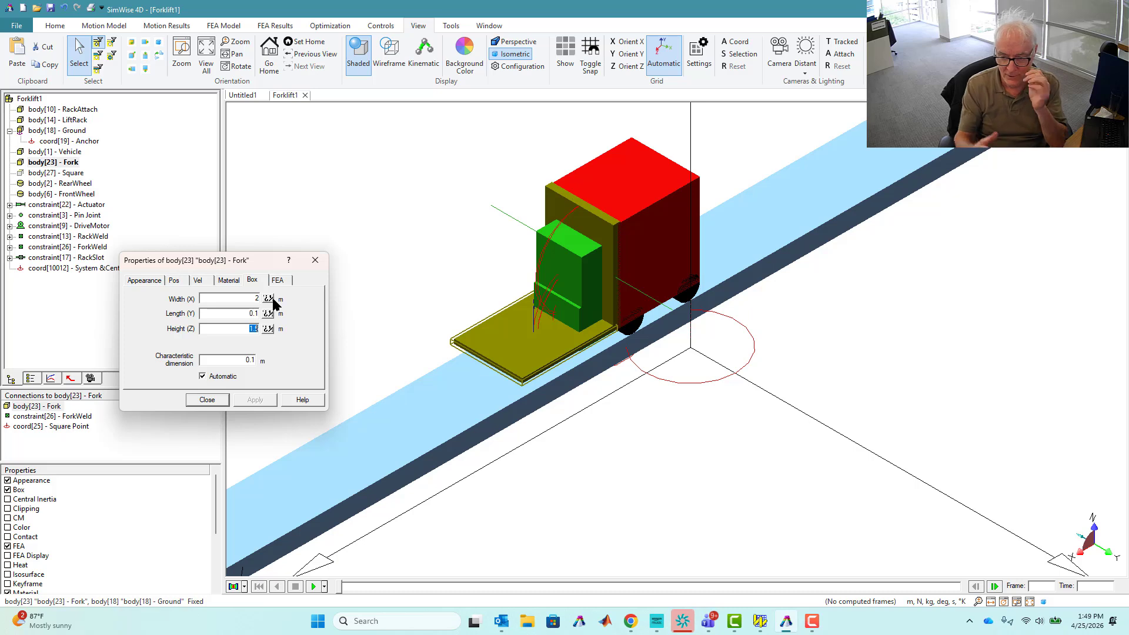
{"action": "type", "text": "0.2"}
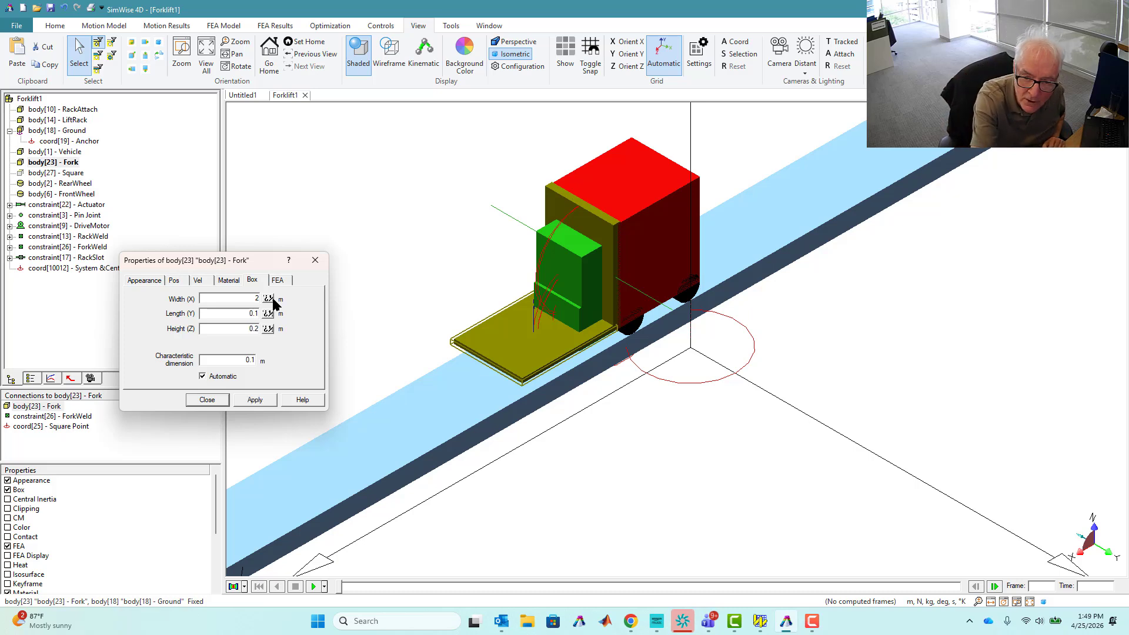
{"action": "key", "text": "Return"}
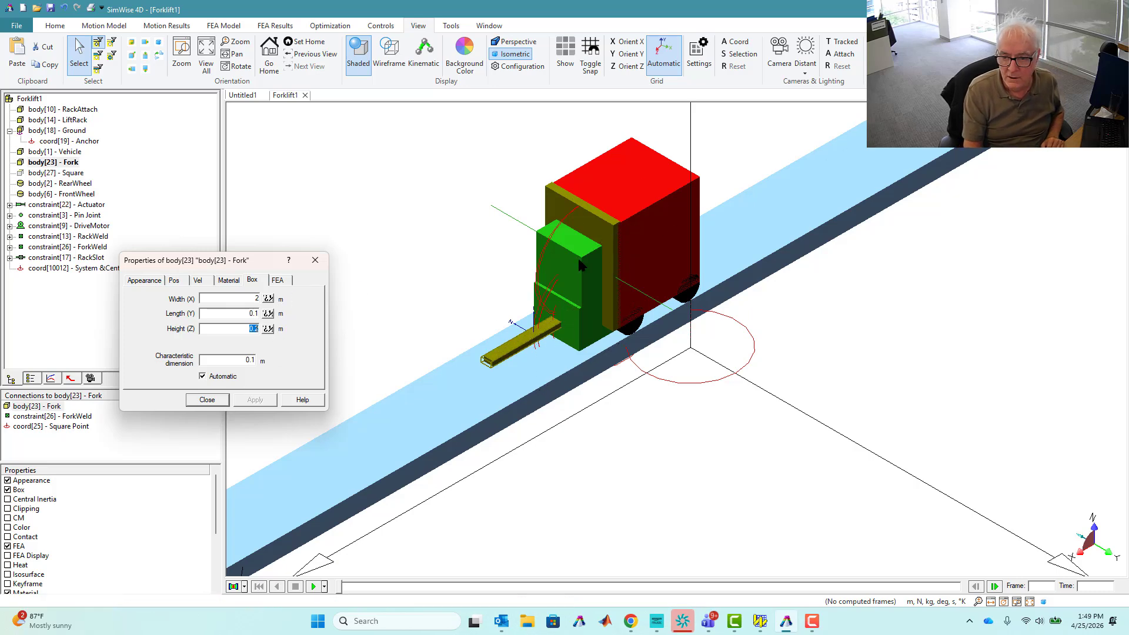
- Turn off automatic sizing for constraint and coord symbols and set their display size to 0.1 m
{"action": "left_click", "coordinate": [580, 300]}
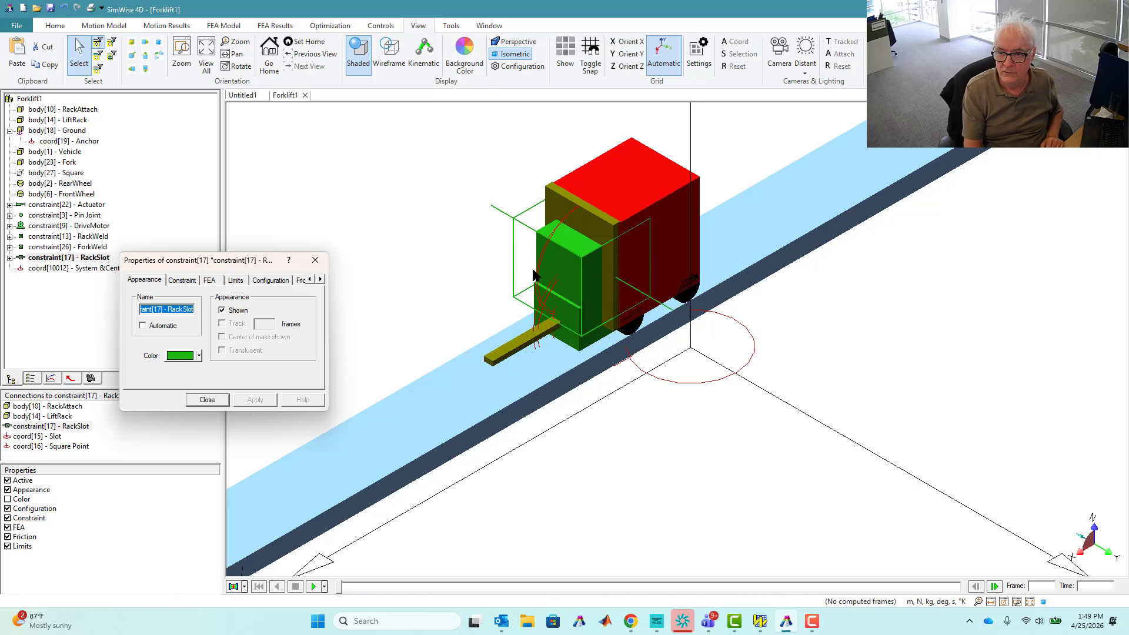
{"action": "left_click", "coordinate": [52, 26]}
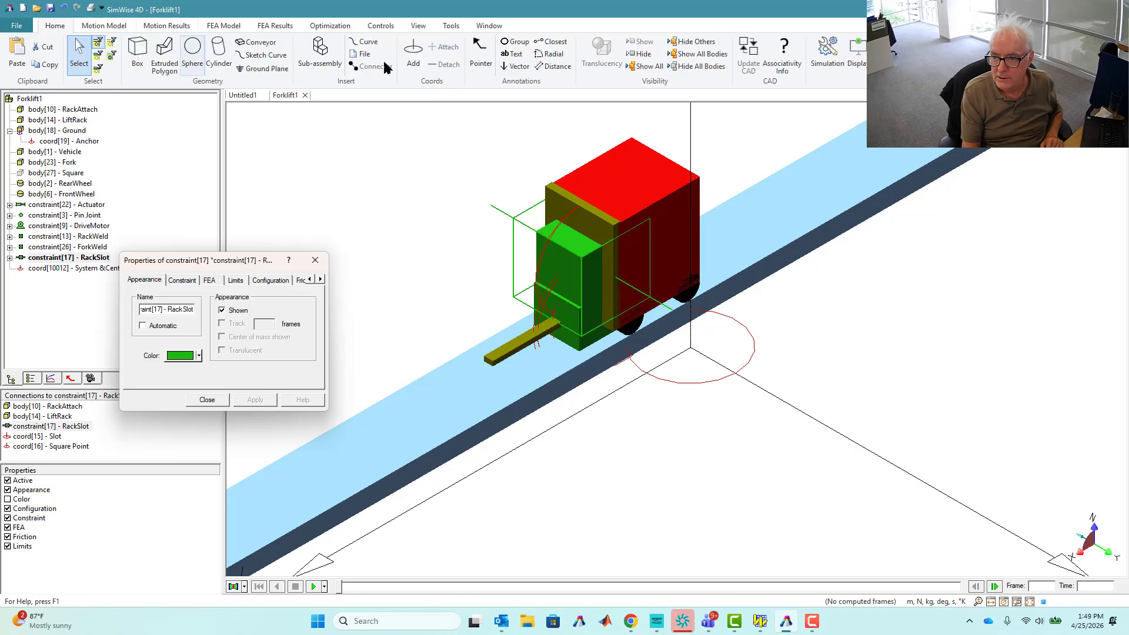
{"action": "left_click", "coordinate": [861, 50]}
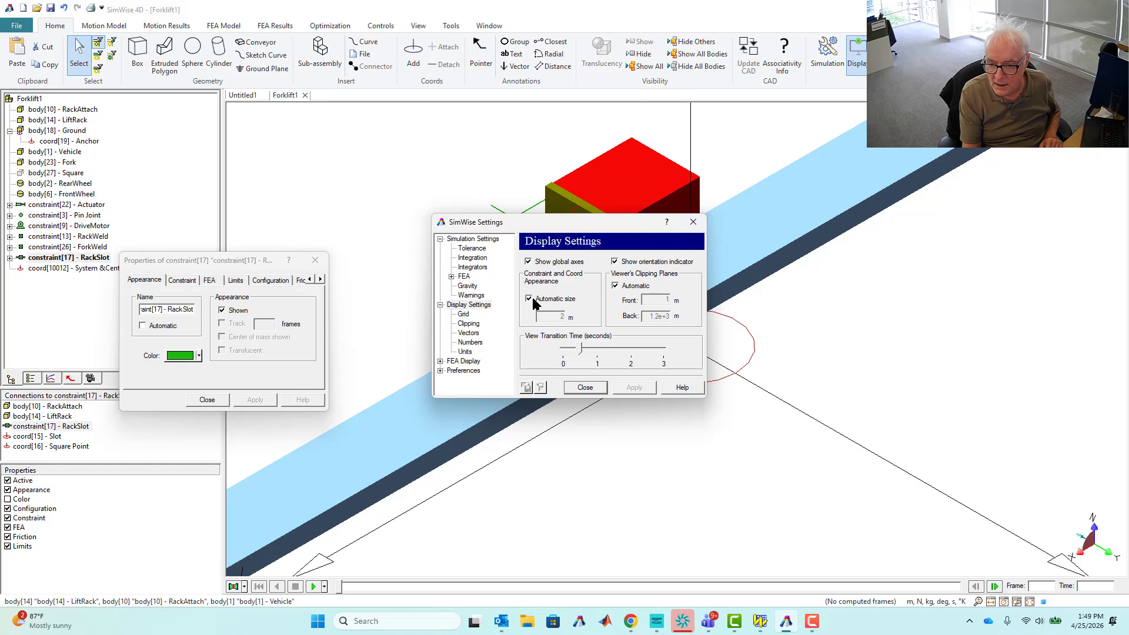
{"action": "left_click", "coordinate": [529, 298]}
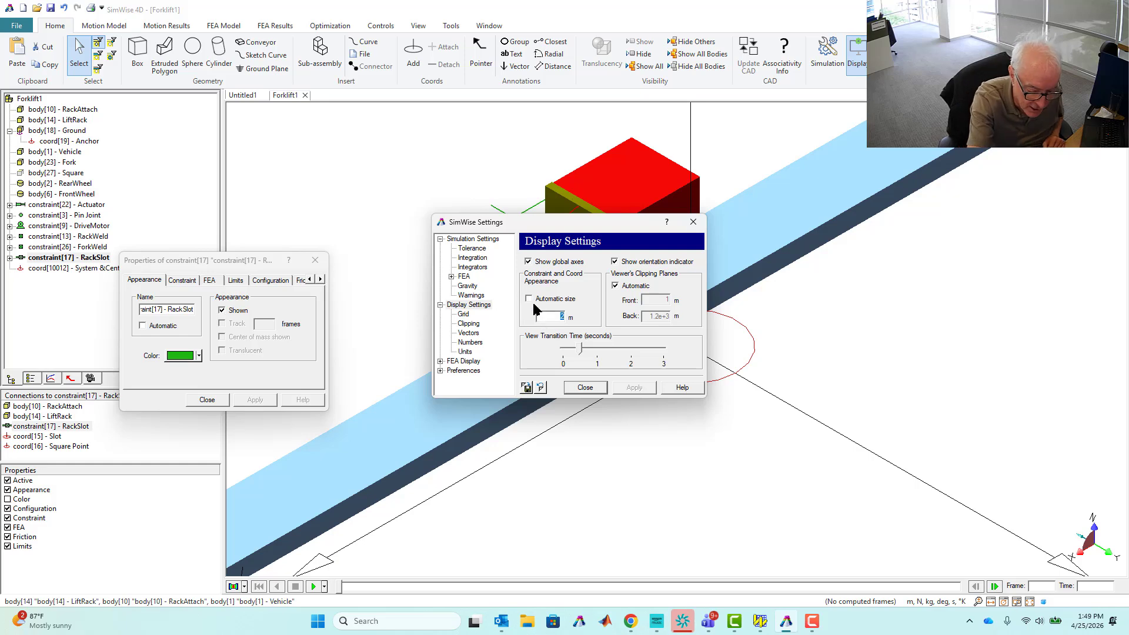
{"action": "type", "text": "0"}
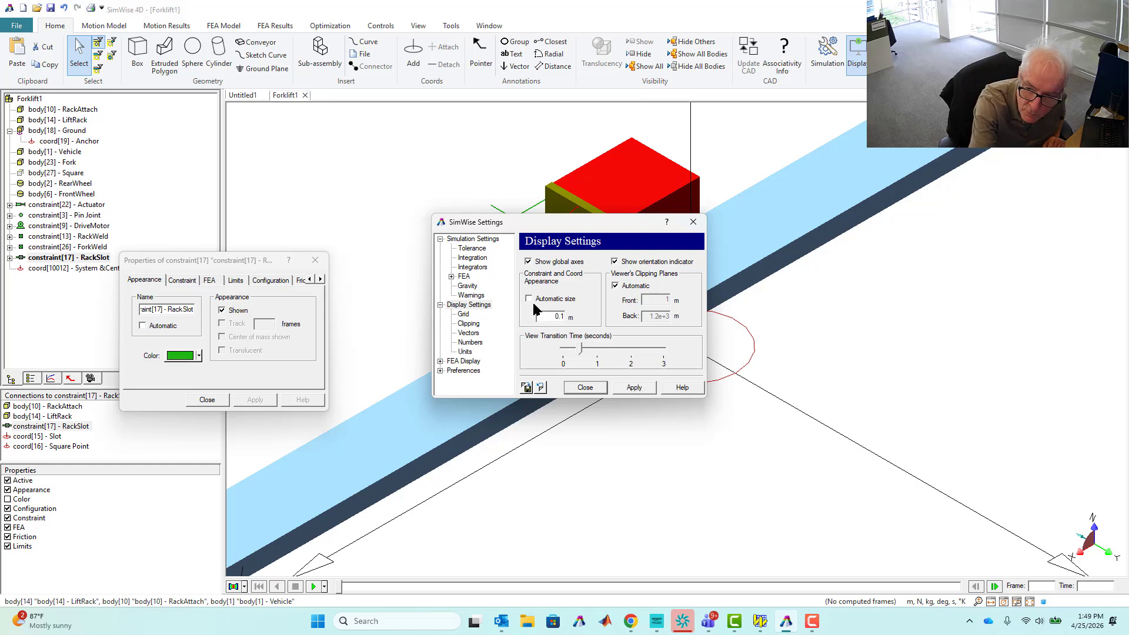
{"action": "type", "text": ".1"}
{"action": "left_click", "coordinate": [598, 389]}
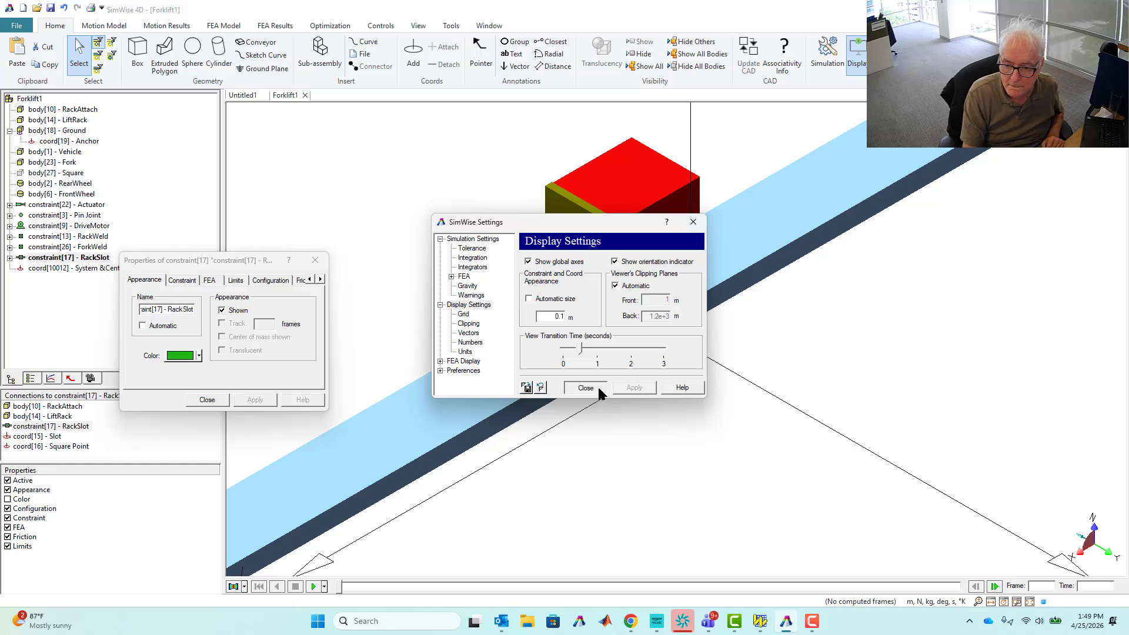
{"action": "left_click", "coordinate": [318, 261]}
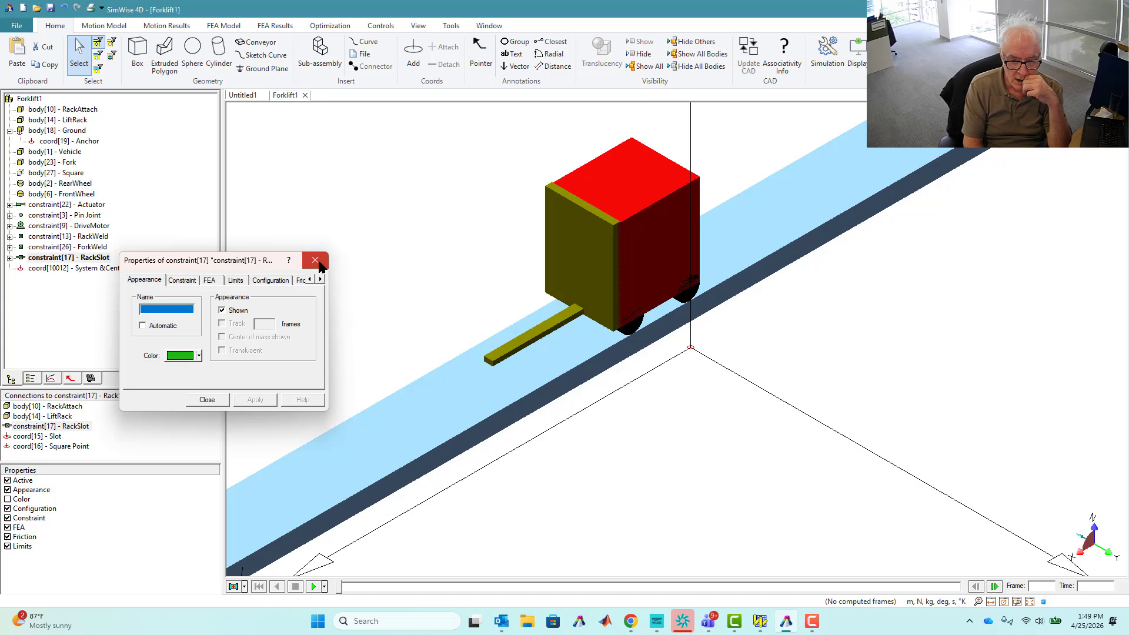
- Rename the Fork body as RightFork
{"action": "left_click", "coordinate": [510, 359]}
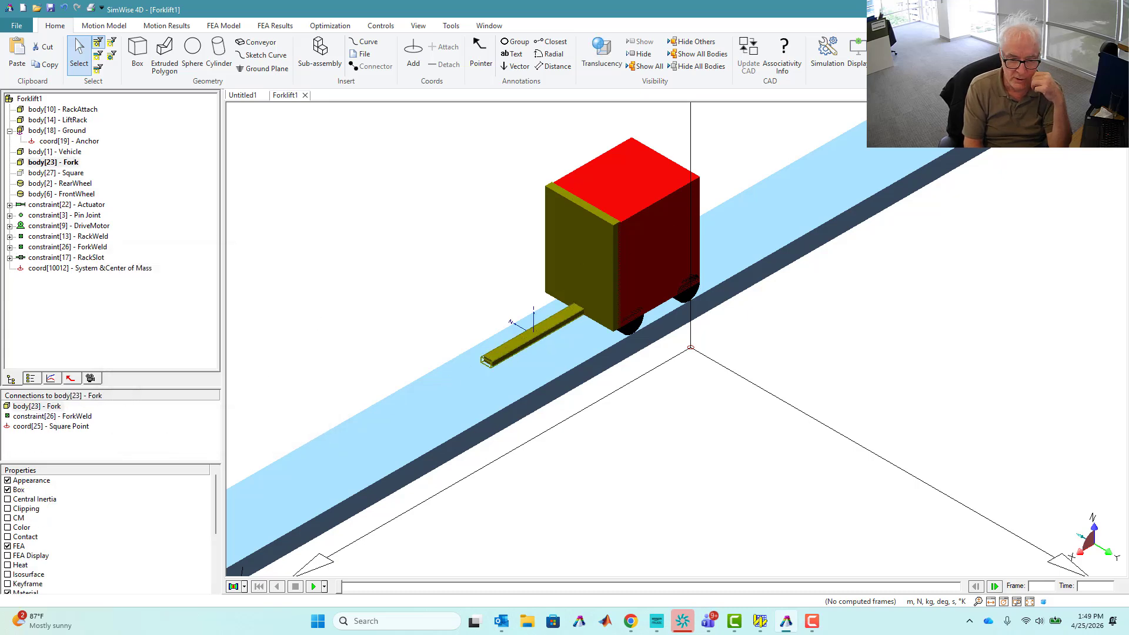
{"action": "left_click", "coordinate": [51, 411]}
{"action": "left_click", "coordinate": [47, 406]}
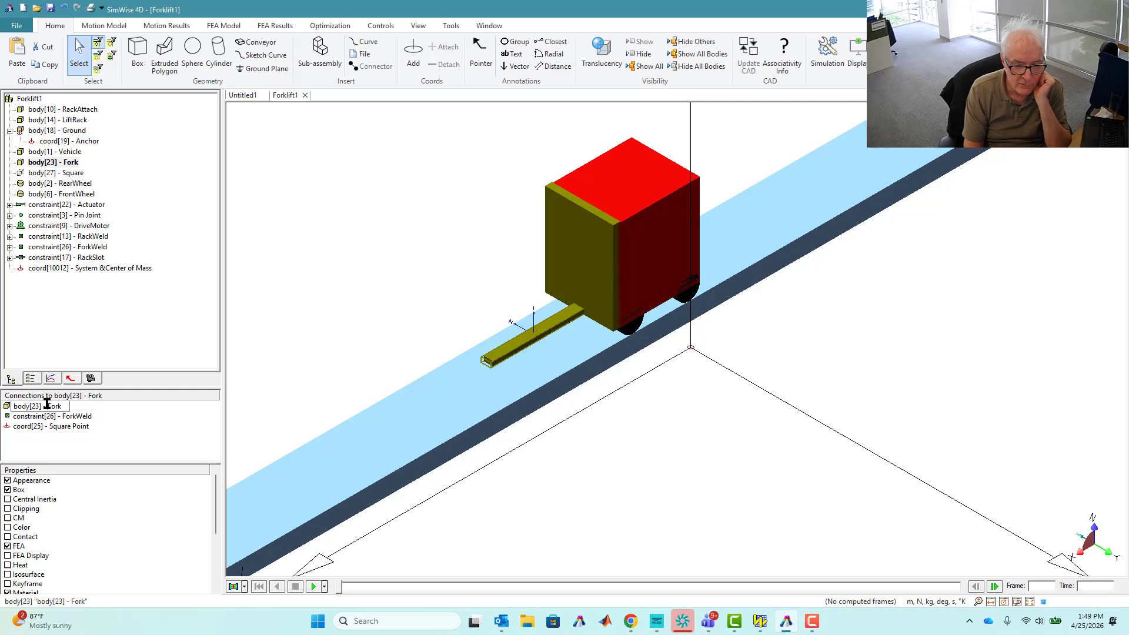
{"action": "key", "text": "shift+Home"}
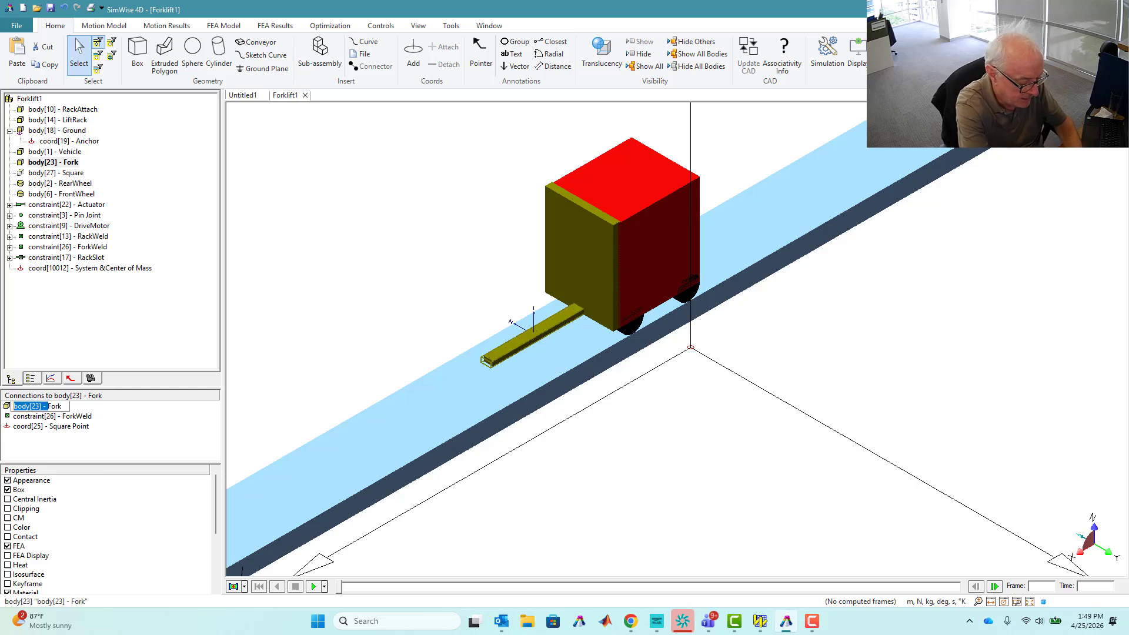
{"action": "type", "text": "Right"}
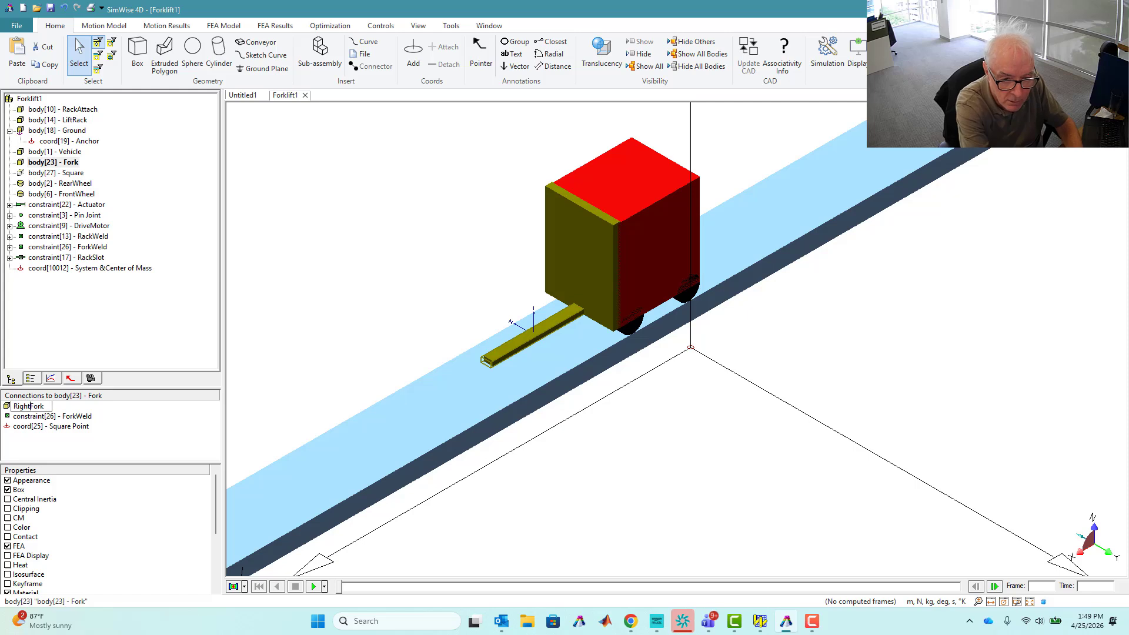
{"action": "key", "text": "Return"}
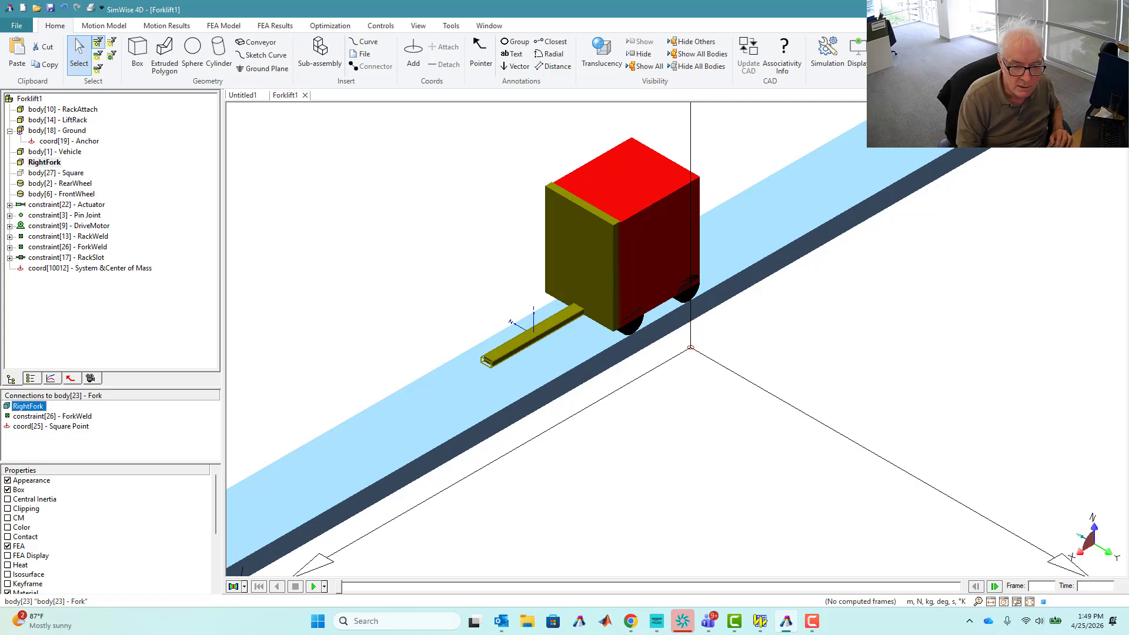
- Set the Z position of the ForkWeld constraint's coord[24] on the LiftRack body to 0.55 m
{"action": "left_click", "coordinate": [26, 416]}
{"action": "left_click", "coordinate": [19, 436]}
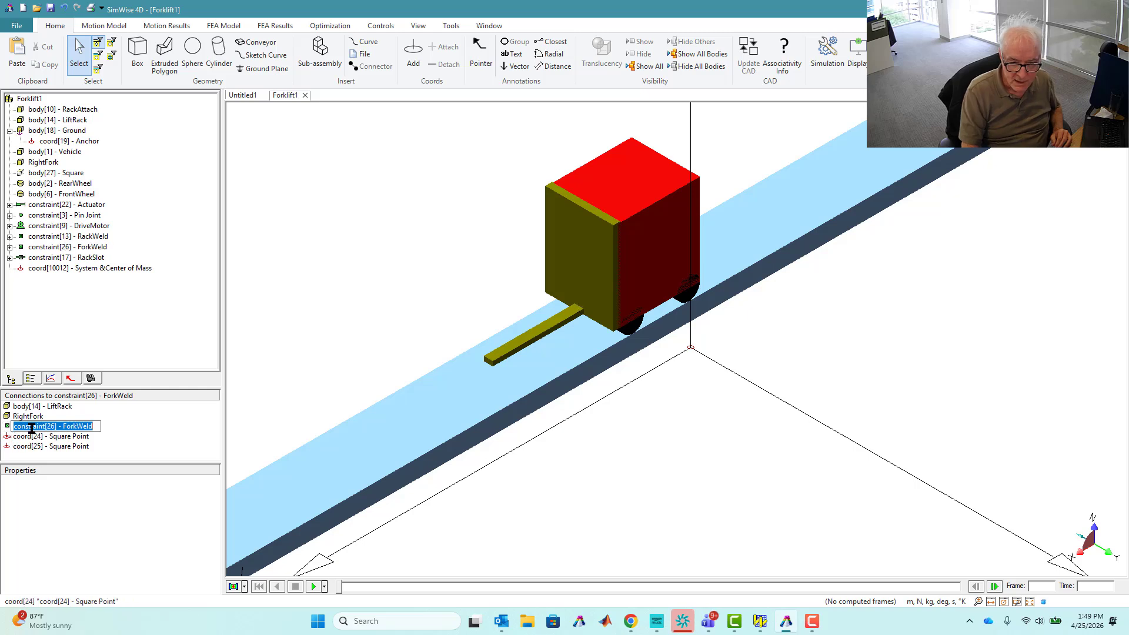
{"action": "left_click", "coordinate": [21, 437]}
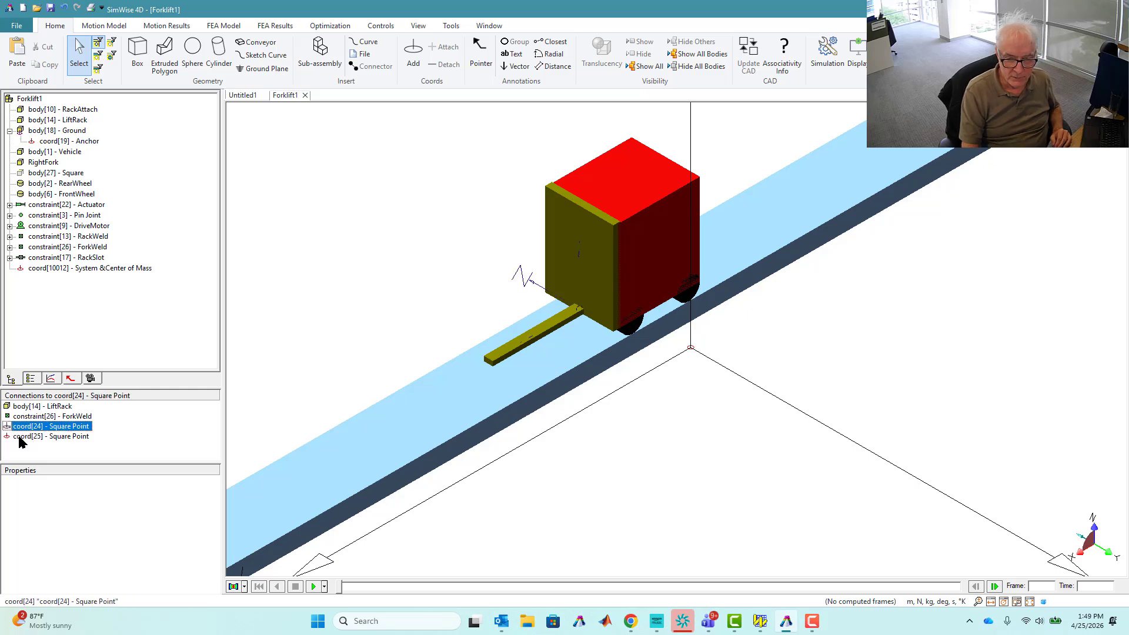
{"action": "left_click", "coordinate": [10, 429]}
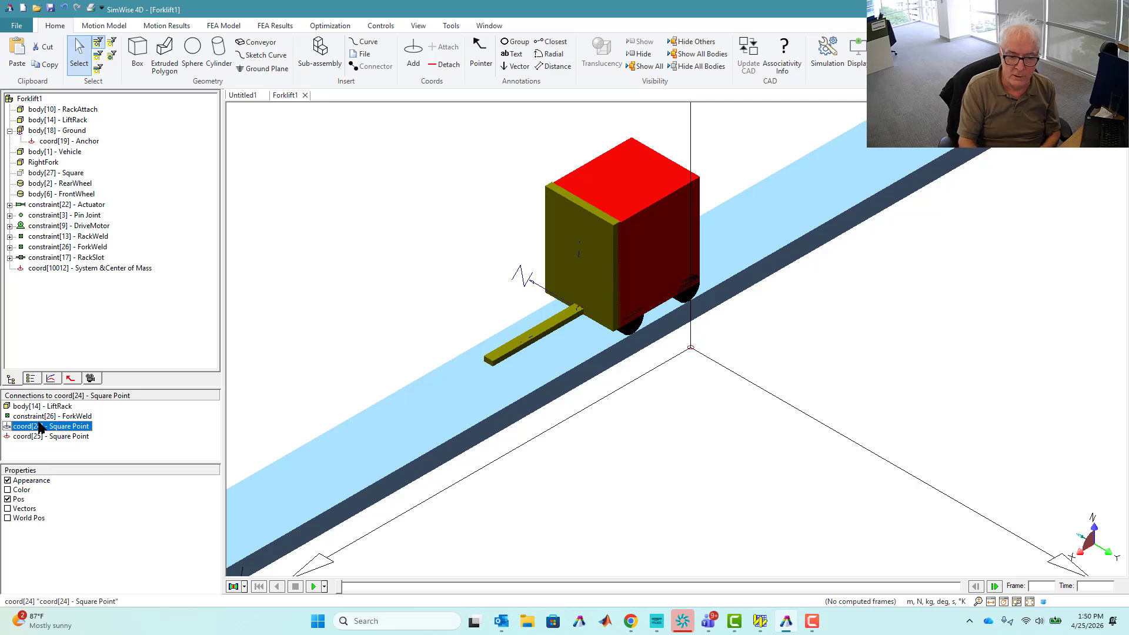
{"action": "double_click", "coordinate": [7, 428]}
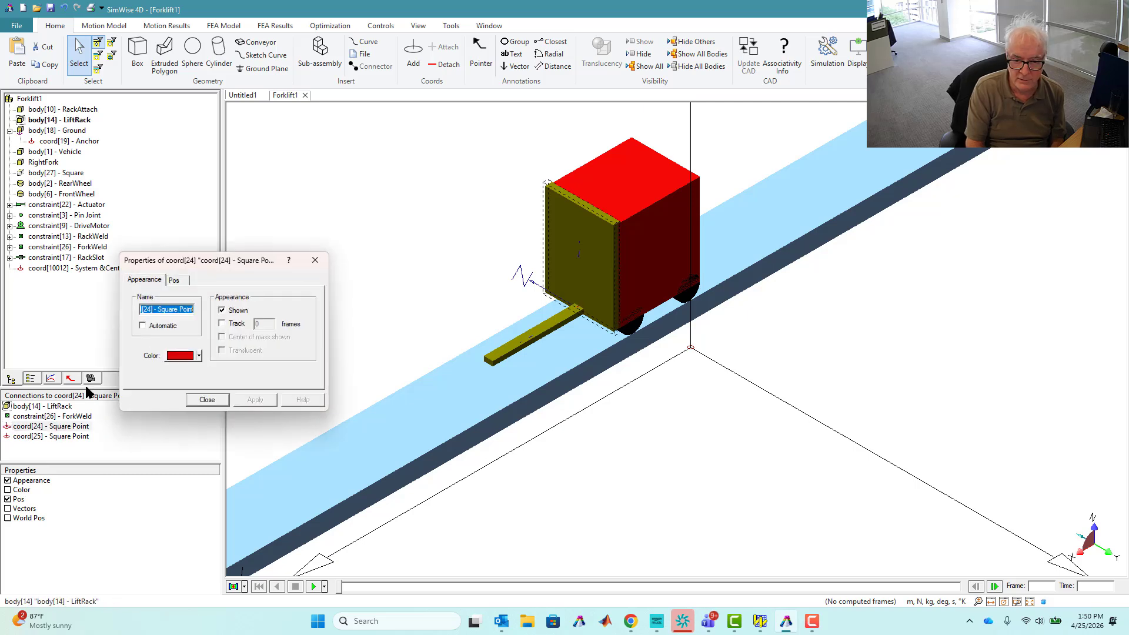
{"action": "left_click", "coordinate": [174, 280]}
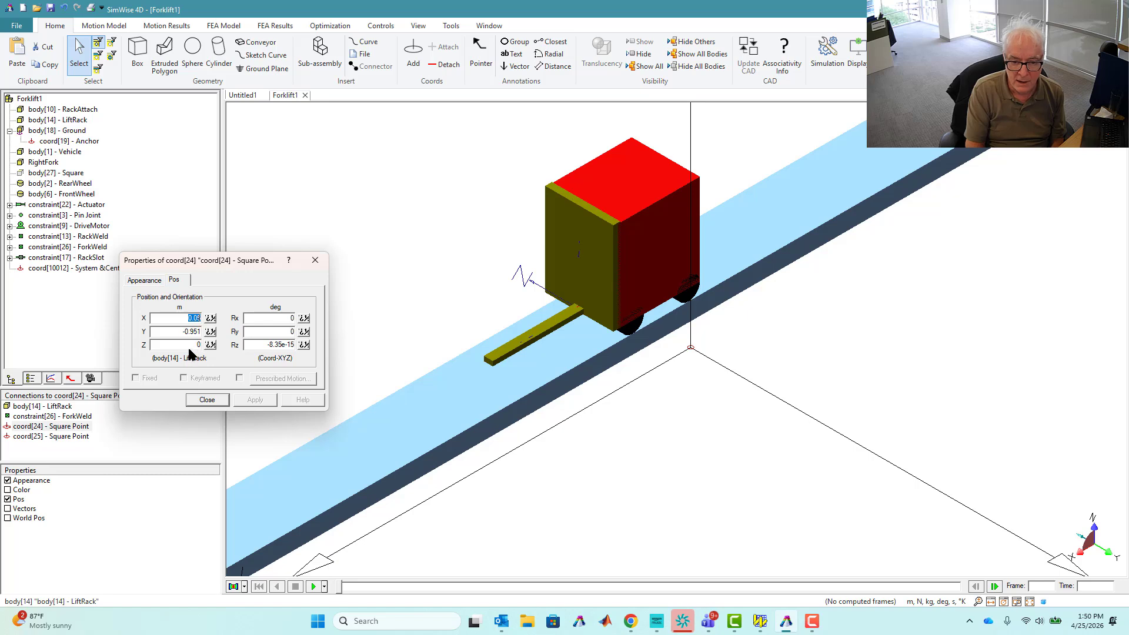
{"action": "left_click_drag", "start_coordinate": [188, 345], "coordinate": [210, 343]}
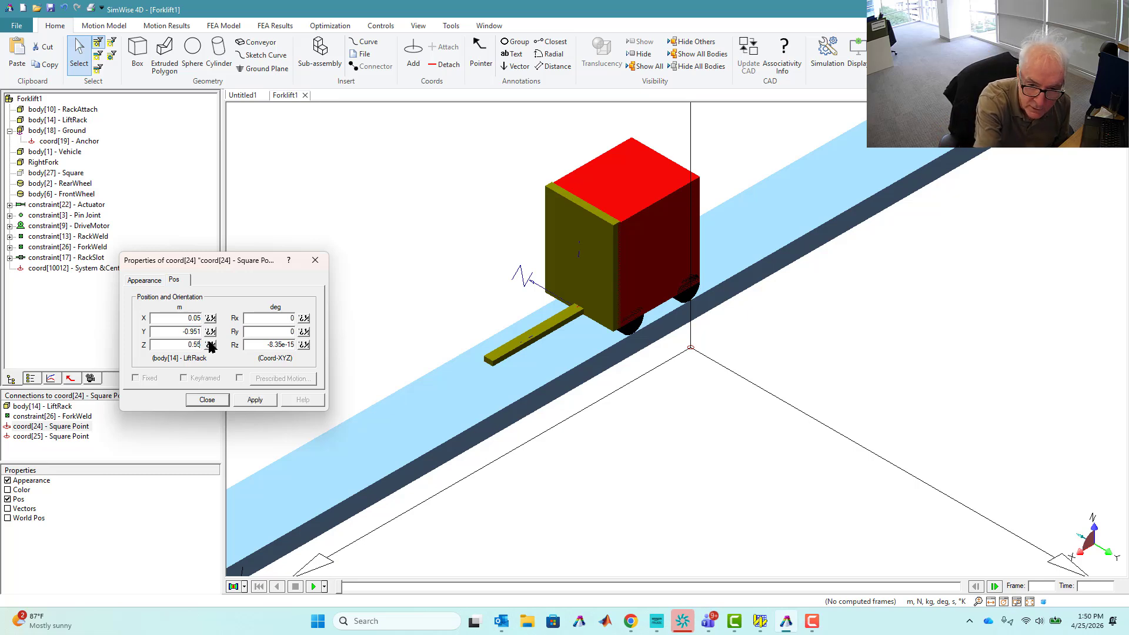
{"action": "key", "text": "Return"}
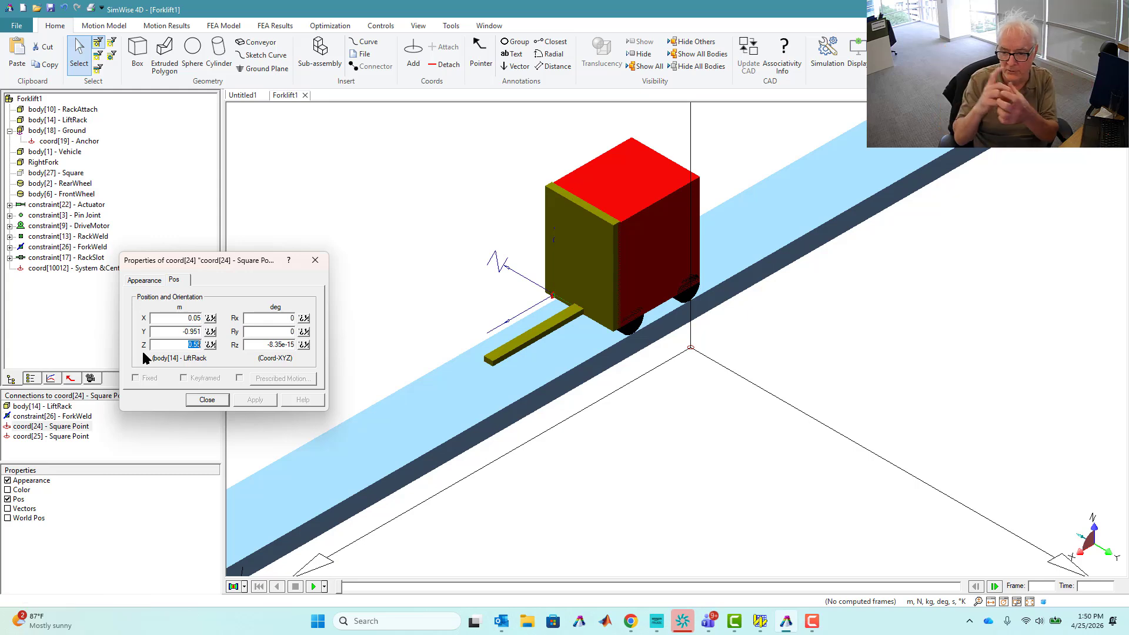
{"action": "left_click", "coordinate": [207, 401]}
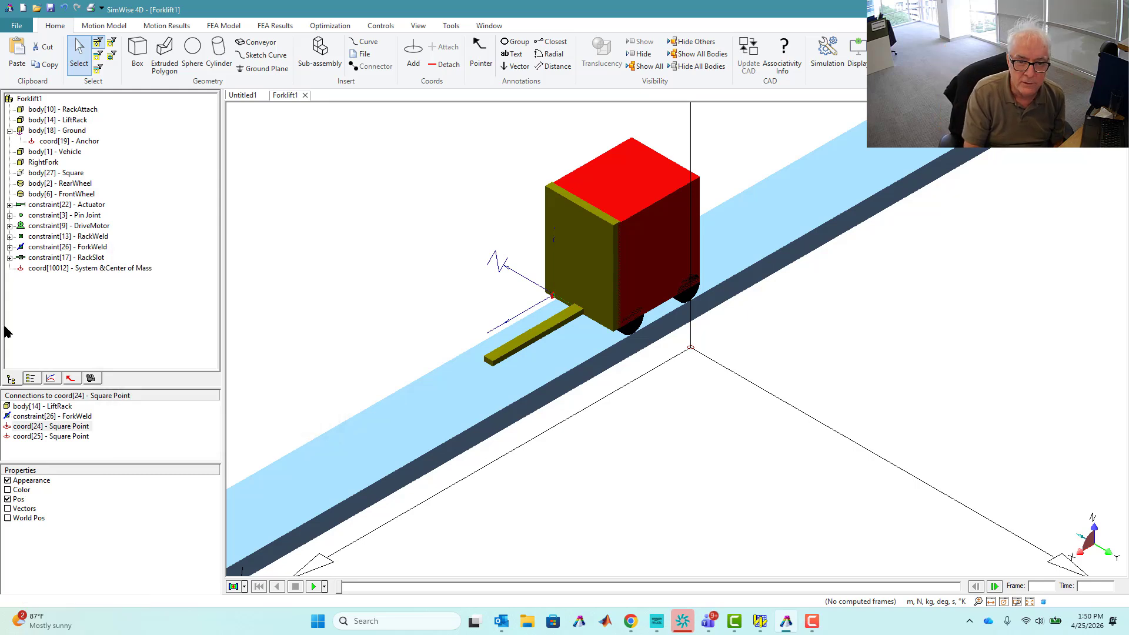
- Join the split ForkWeld constraint with the Assemble option, moving the bodies to satisfy it
{"action": "double_click", "coordinate": [12, 417]}
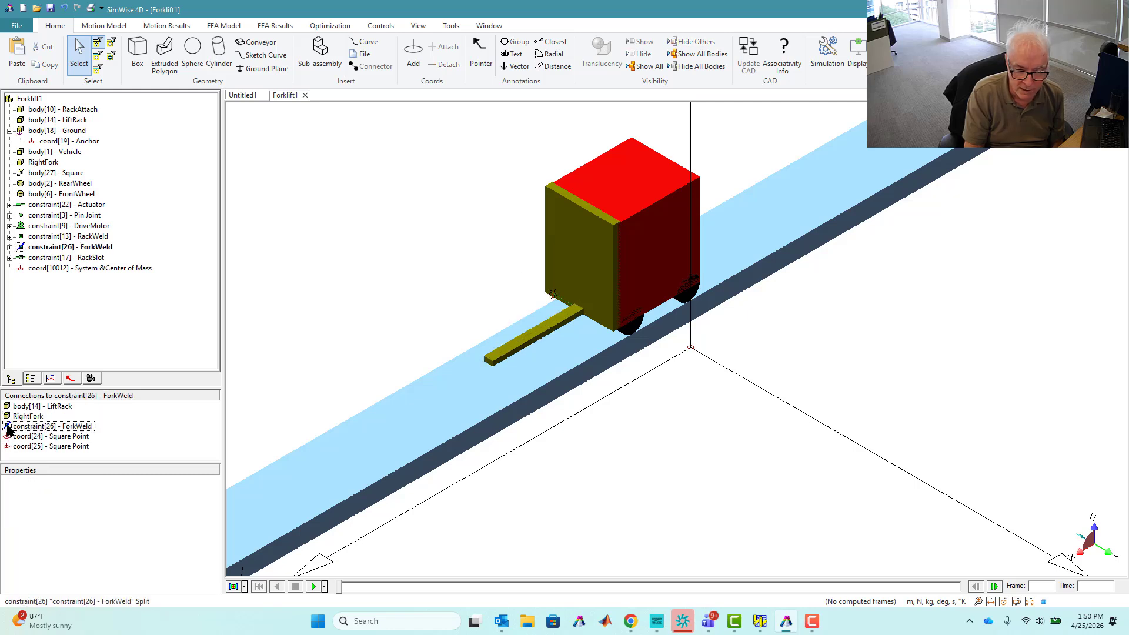
{"action": "right_click", "coordinate": [9, 428]}
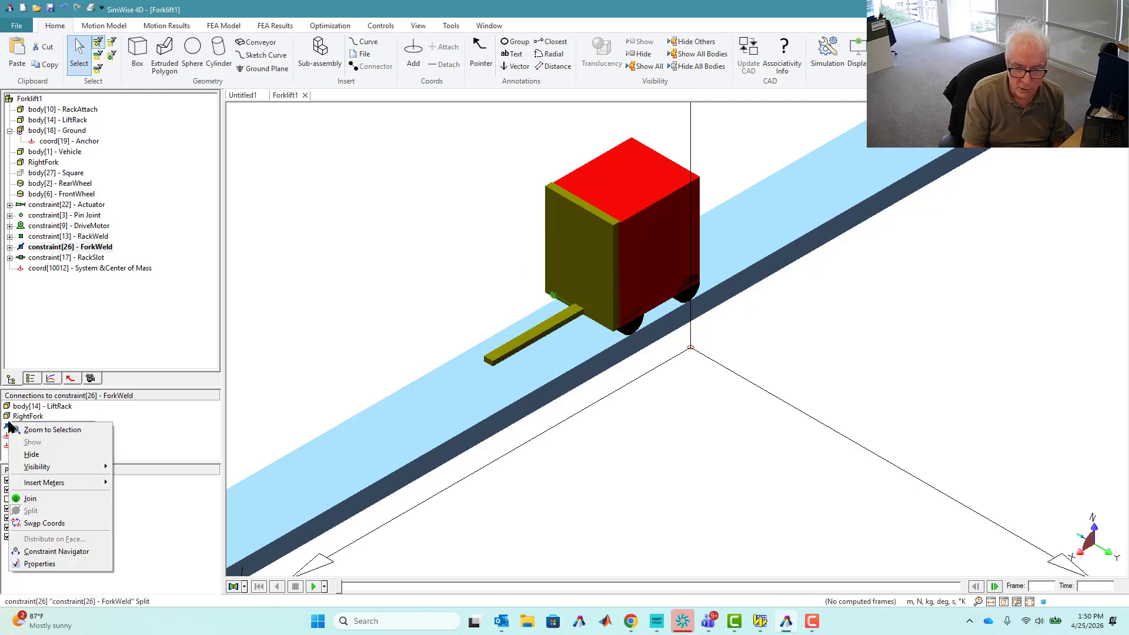
{"action": "left_click", "coordinate": [28, 498]}
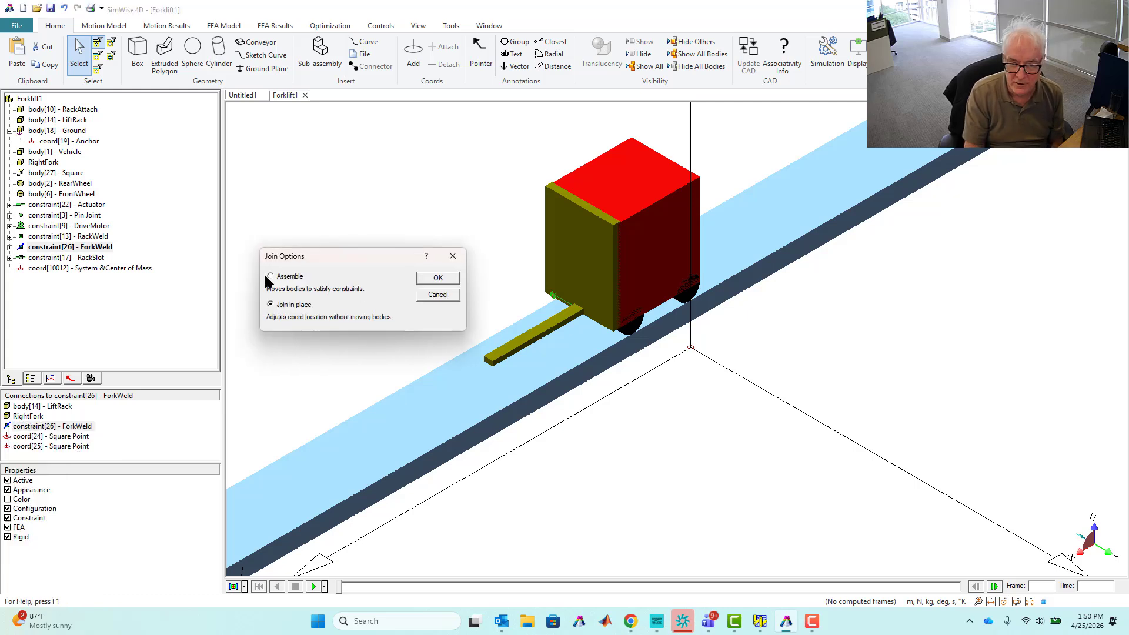
{"action": "left_click_drag", "start_coordinate": [386, 257], "coordinate": [240, 252]}
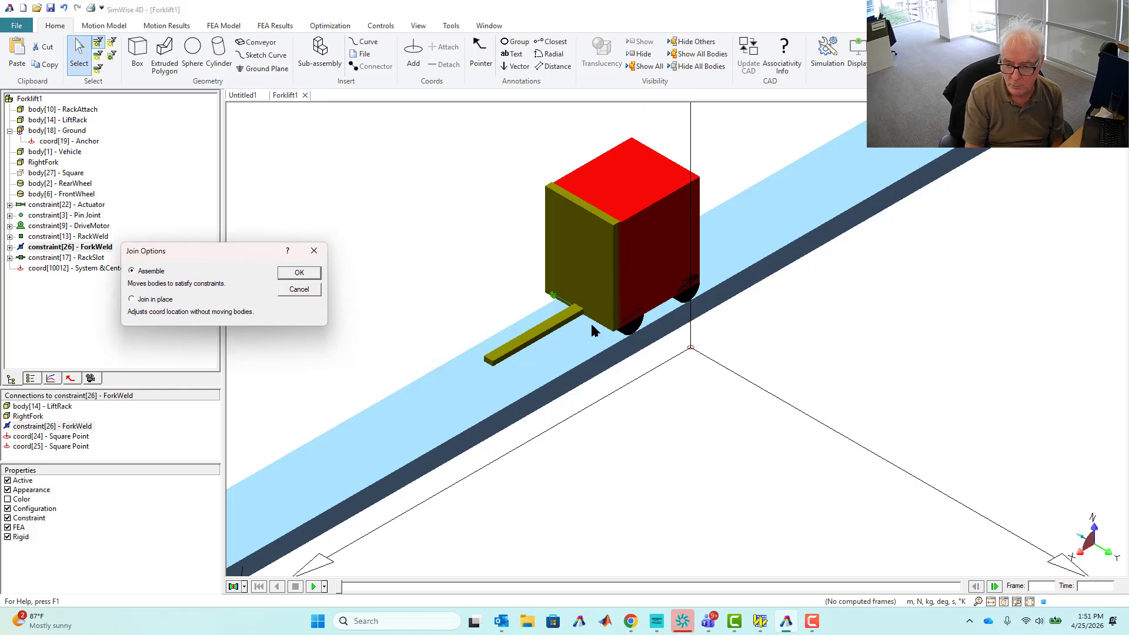
{"action": "left_click", "coordinate": [300, 274]}
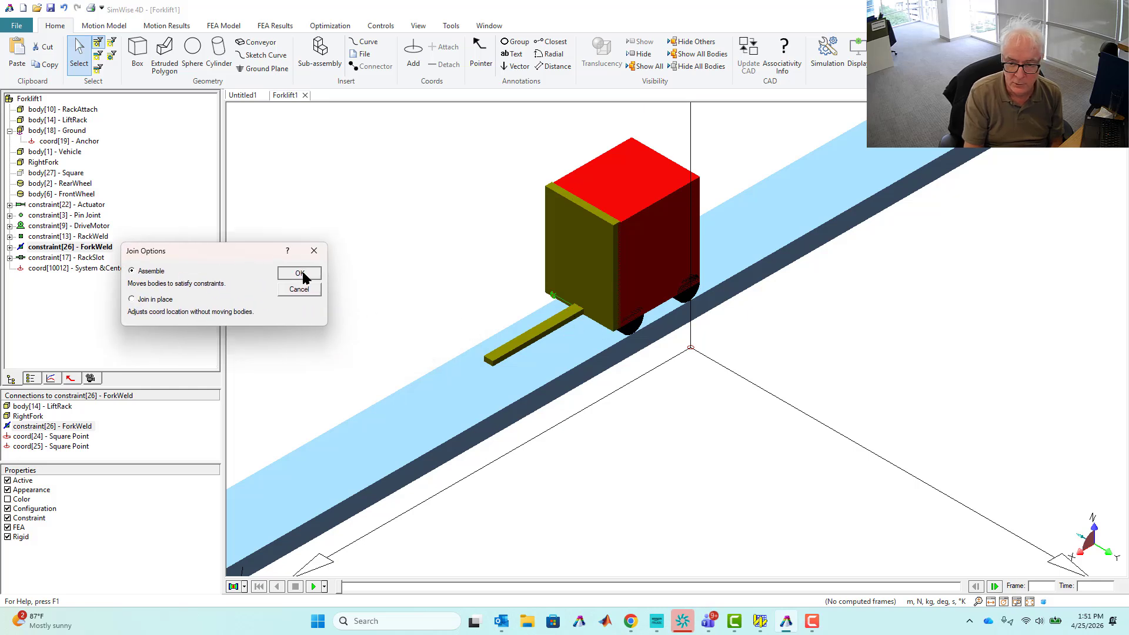
{"action": "left_click", "coordinate": [289, 359]}
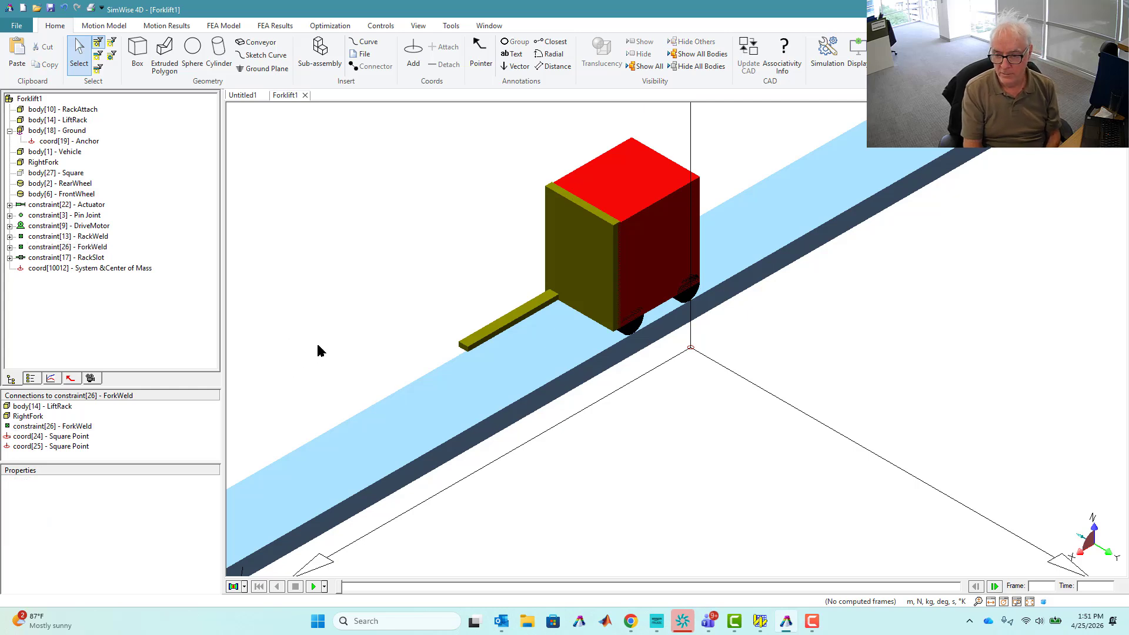
- Add a coord to the LiftRack body's front face, near its lower edge and away from the existing fork
{"action": "left_click", "coordinate": [414, 52]}
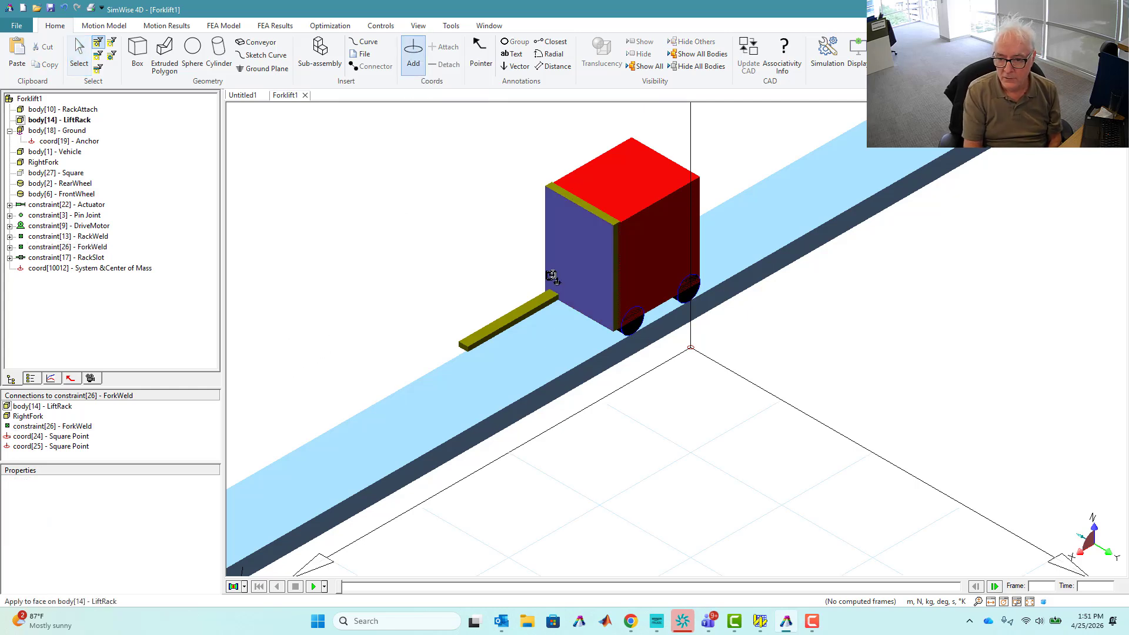
{"action": "left_click", "coordinate": [595, 315]}
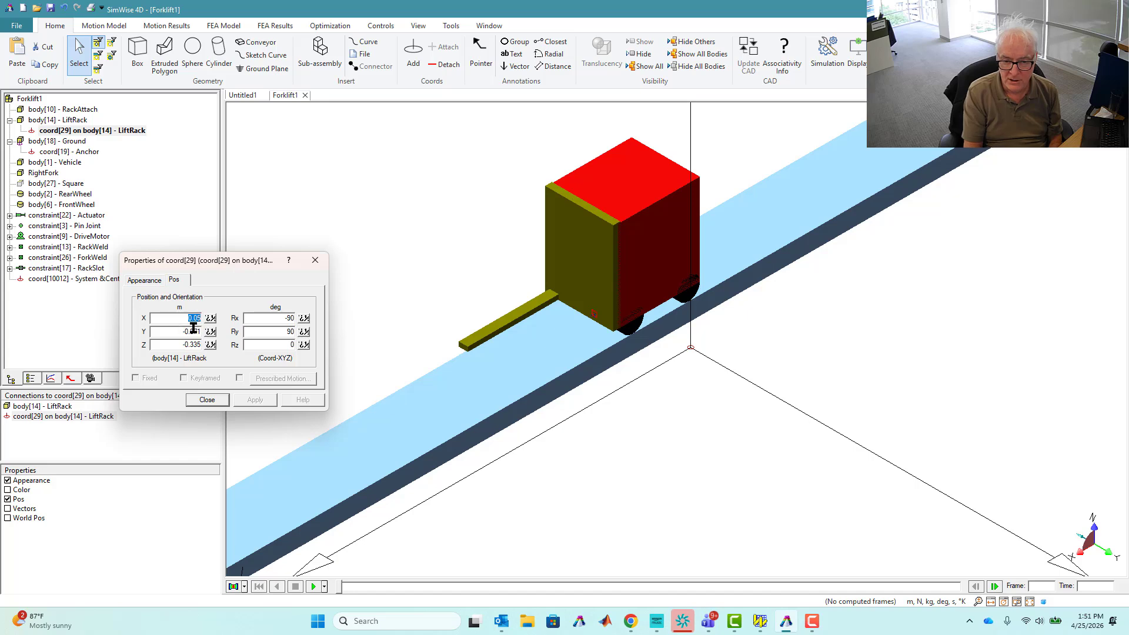
{"action": "left_click", "coordinate": [316, 260]}
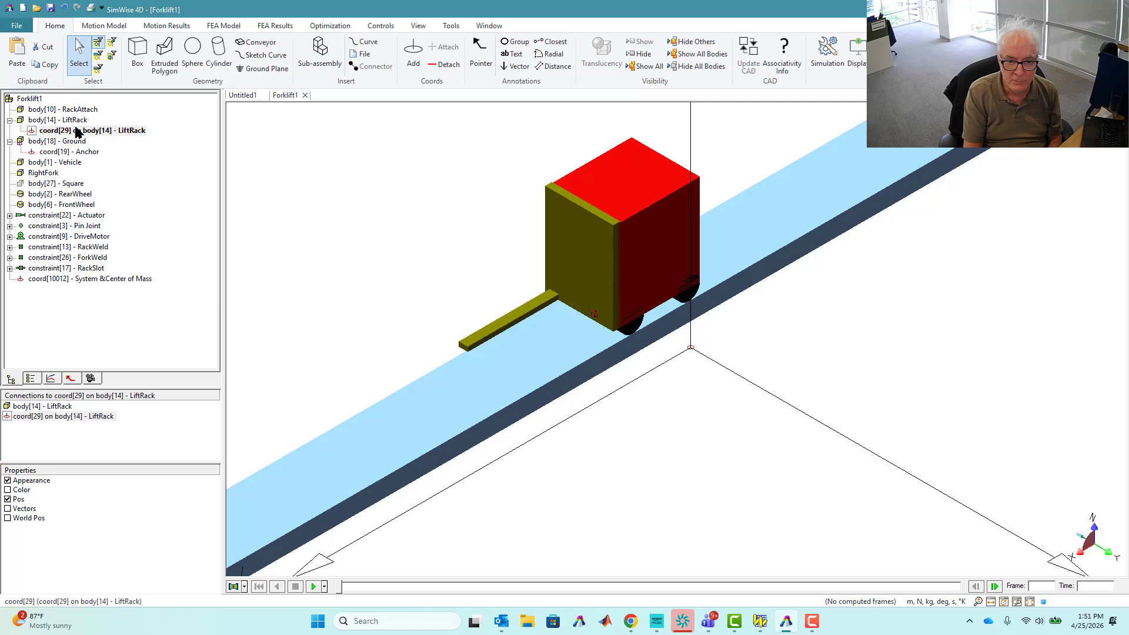
- Check the position and orientation of the ForkWeld constraint's coord[24] on the LiftRack body
{"action": "left_click", "coordinate": [494, 325]}
{"action": "left_click", "coordinate": [31, 427]}
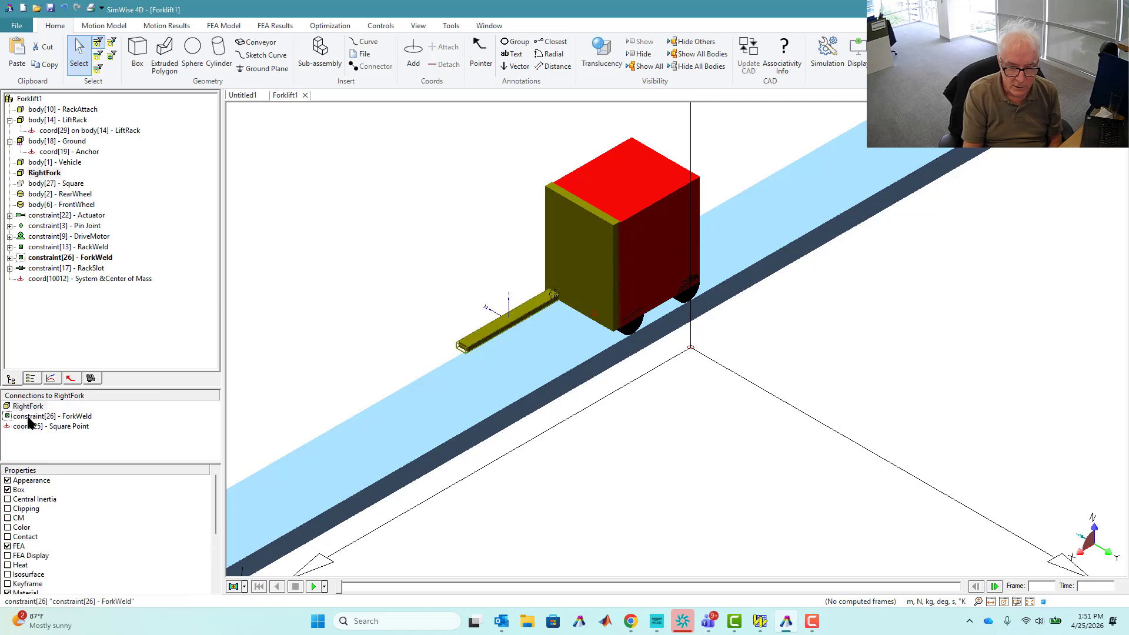
{"action": "left_click", "coordinate": [22, 436]}
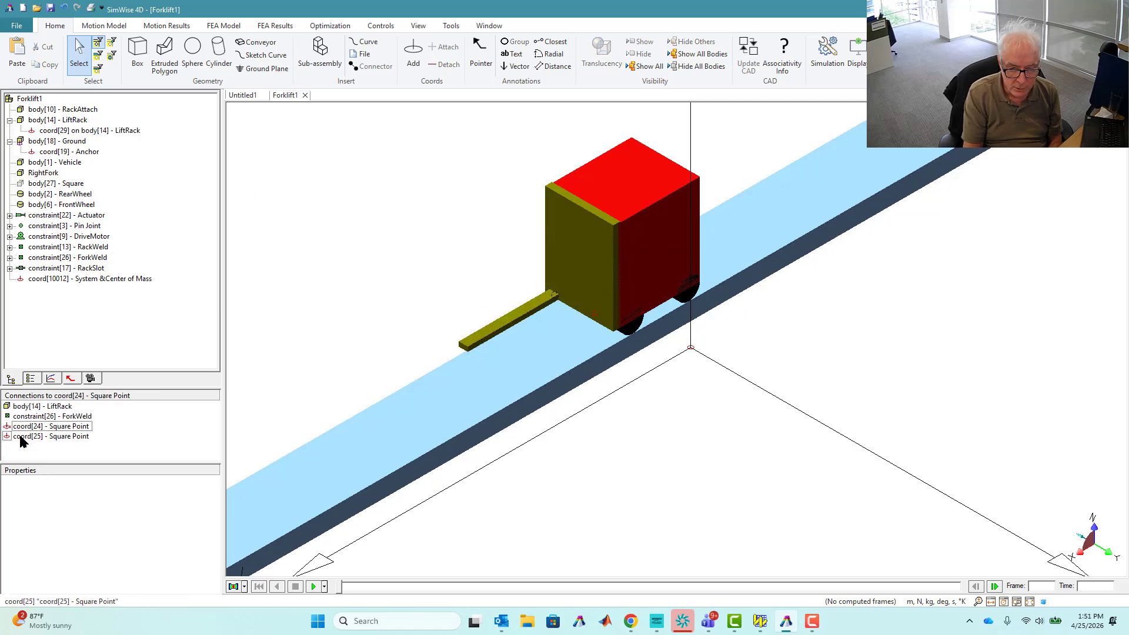
{"action": "double_click", "coordinate": [10, 428]}
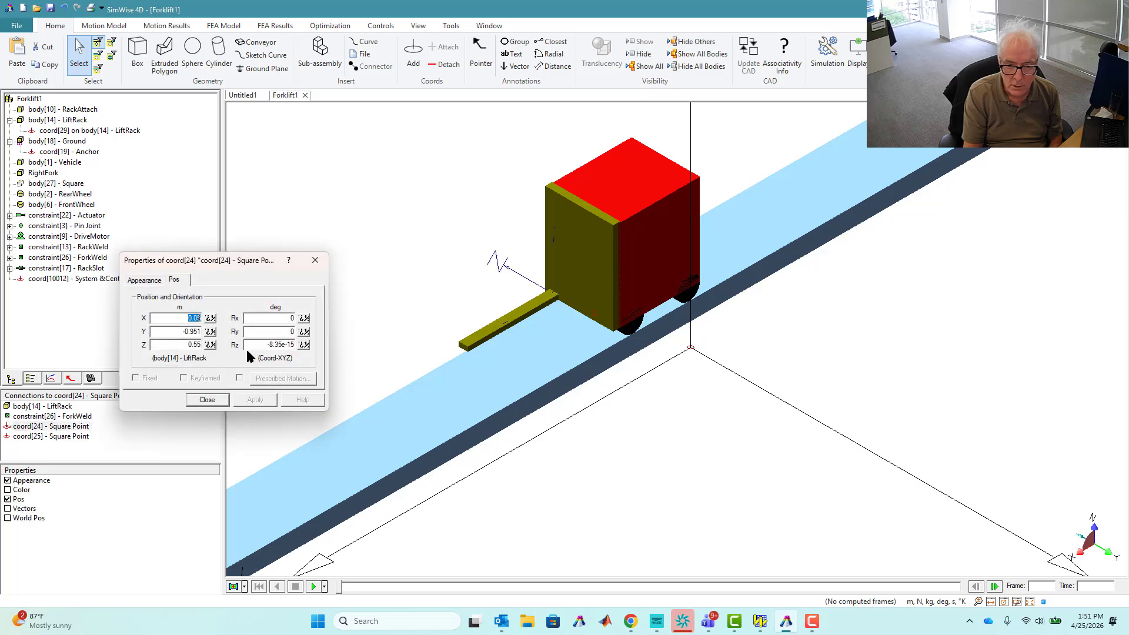
{"action": "key", "text": "Tab"}
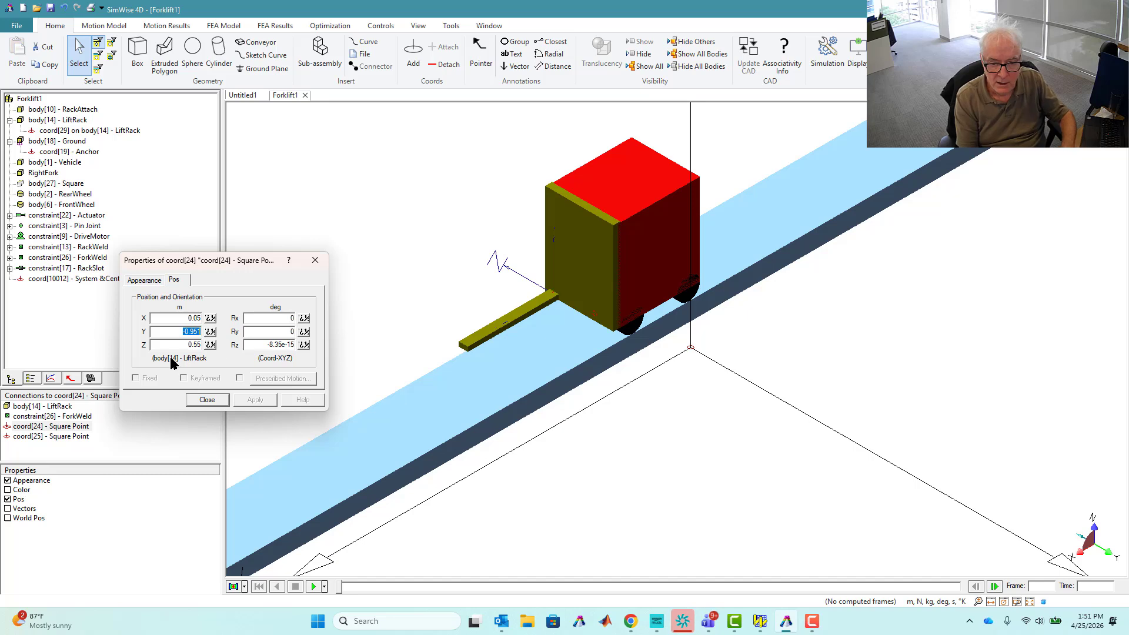
{"action": "left_click", "coordinate": [212, 399]}
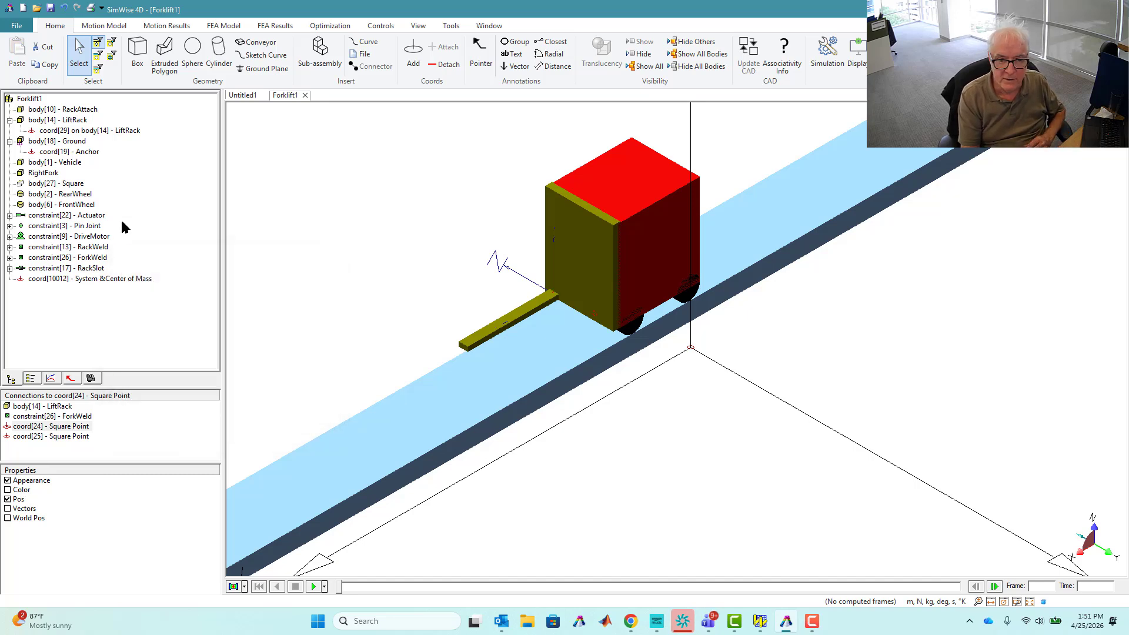
- Position coord[29] on the LiftRack body at Y -0.951 m and Z -0.55 m
{"action": "left_click", "coordinate": [87, 111]}
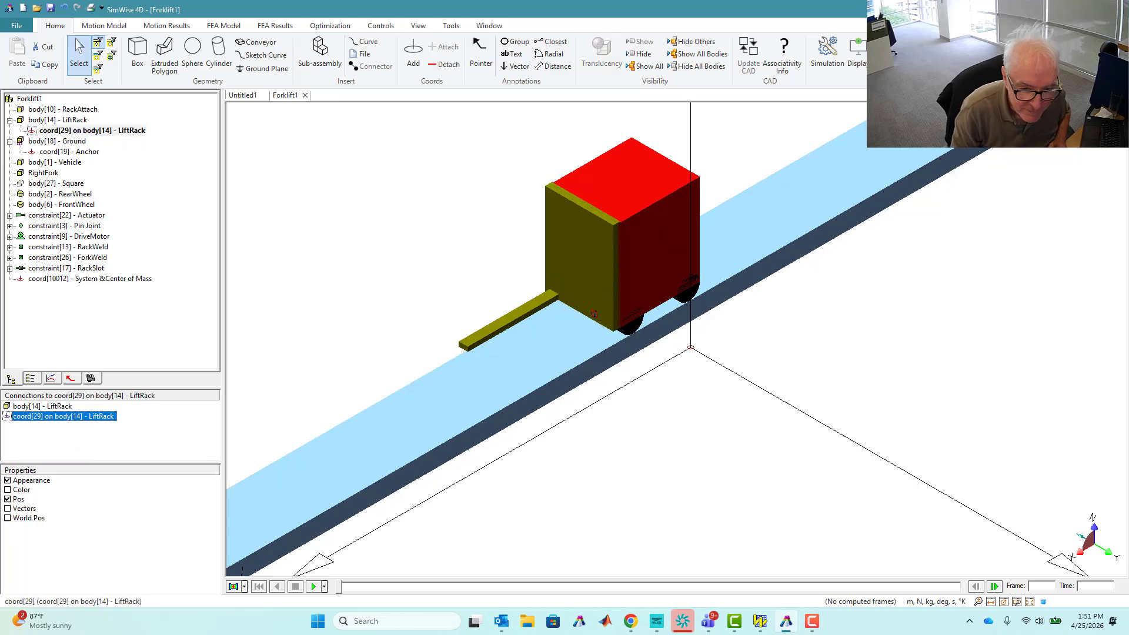
{"action": "double_click", "coordinate": [9, 418]}
{"action": "key", "text": "Tab"}
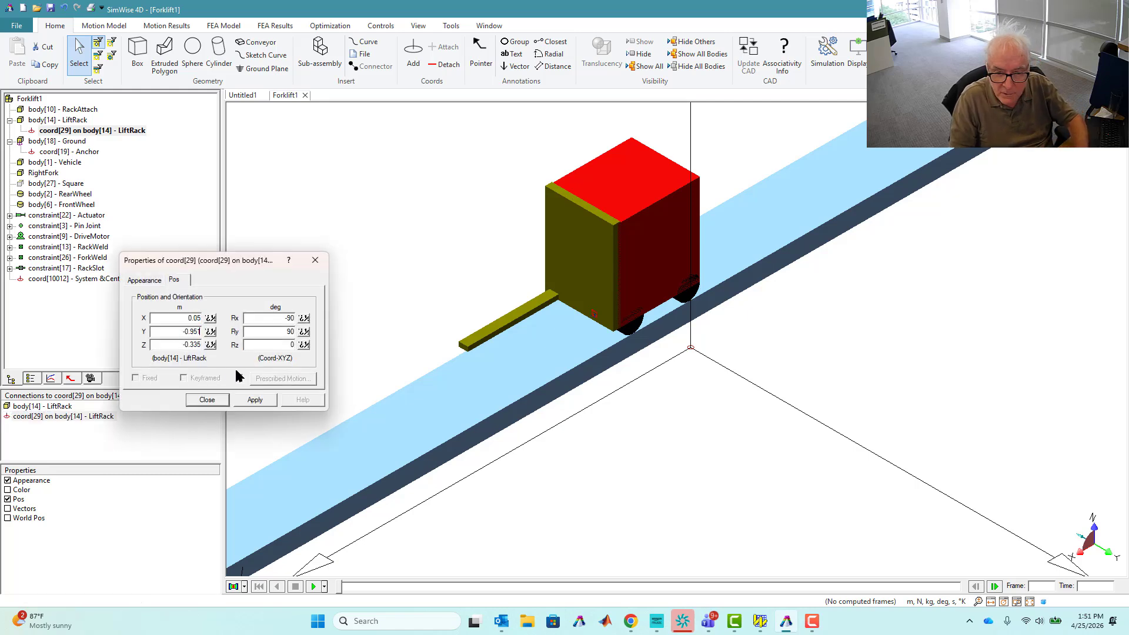
{"action": "key", "text": "Return"}
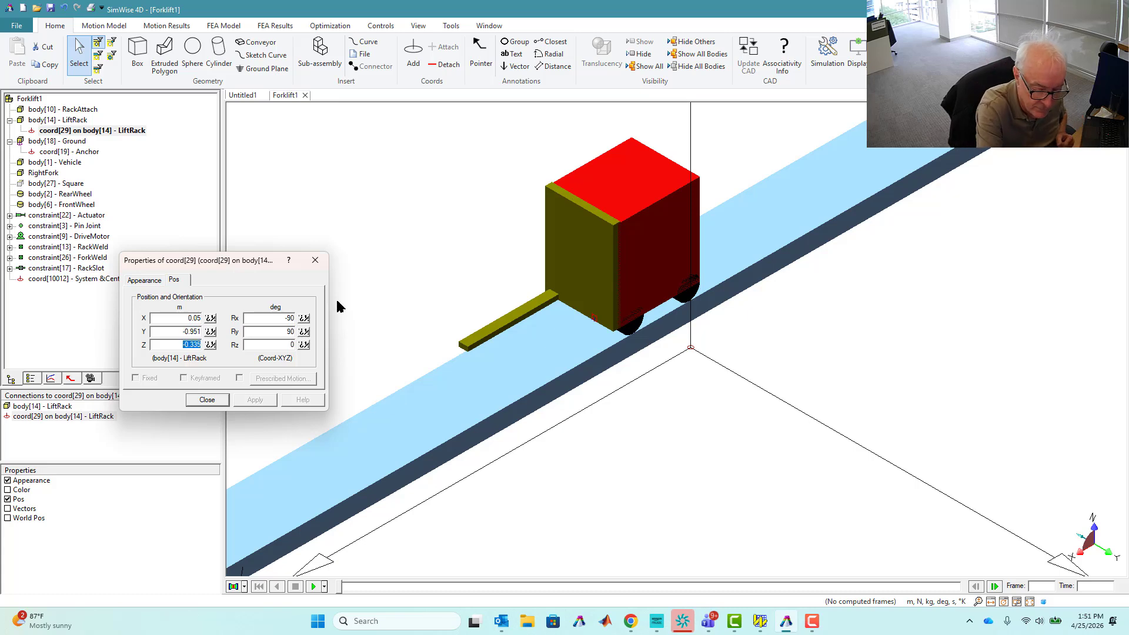
{"action": "key", "text": "BackSpace"}
{"action": "type", "text": "-0.55"}
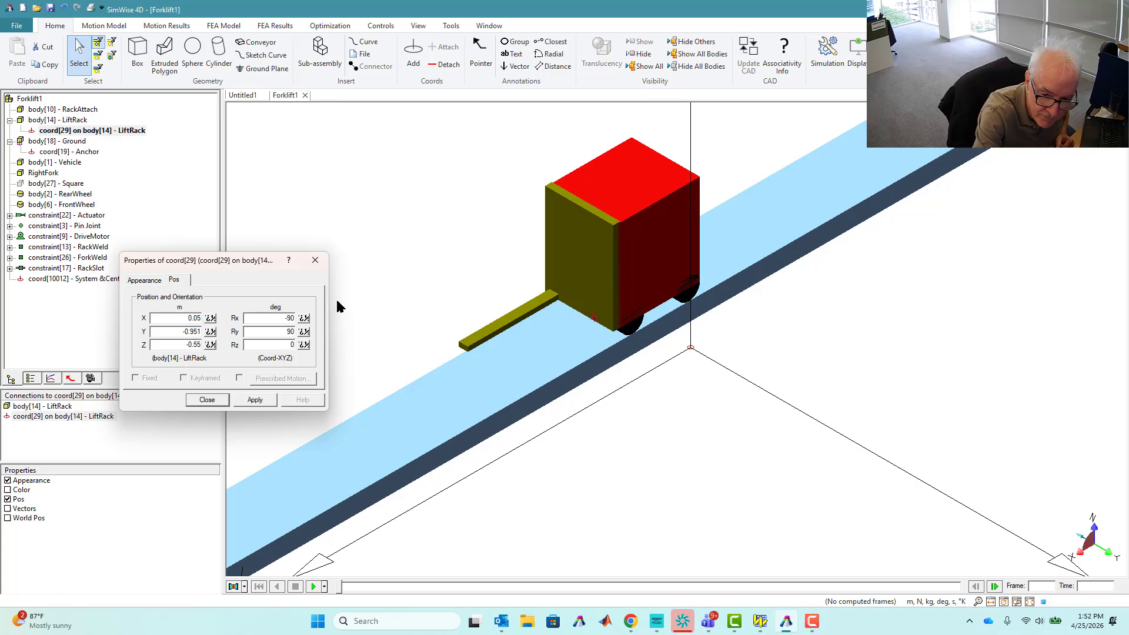
{"action": "key", "text": "Return"}
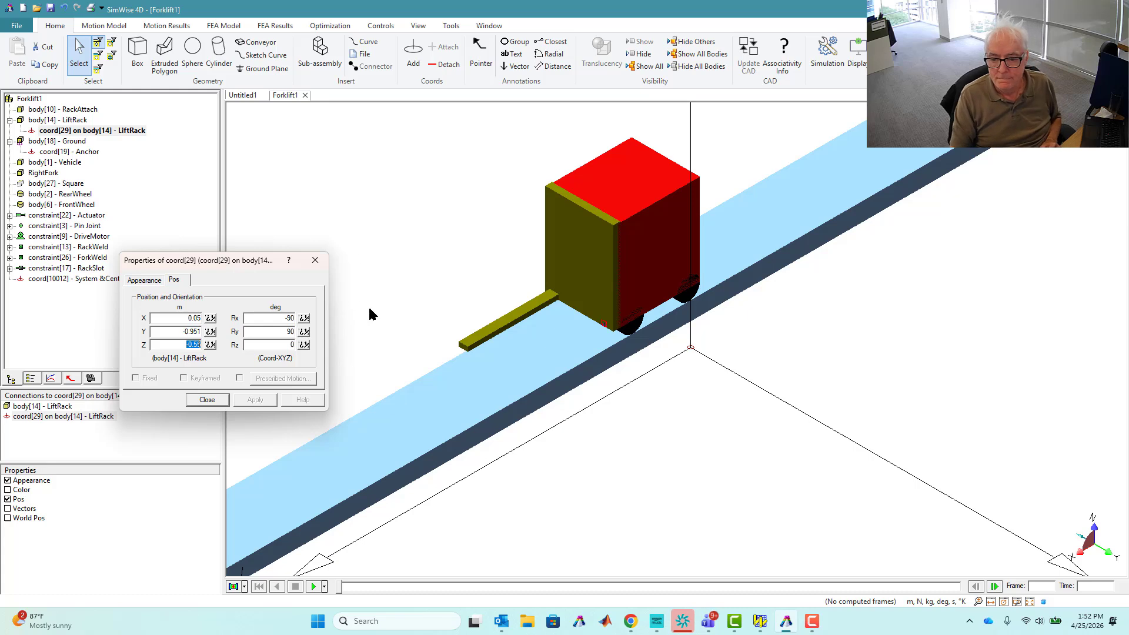
{"action": "left_click", "coordinate": [206, 400]}
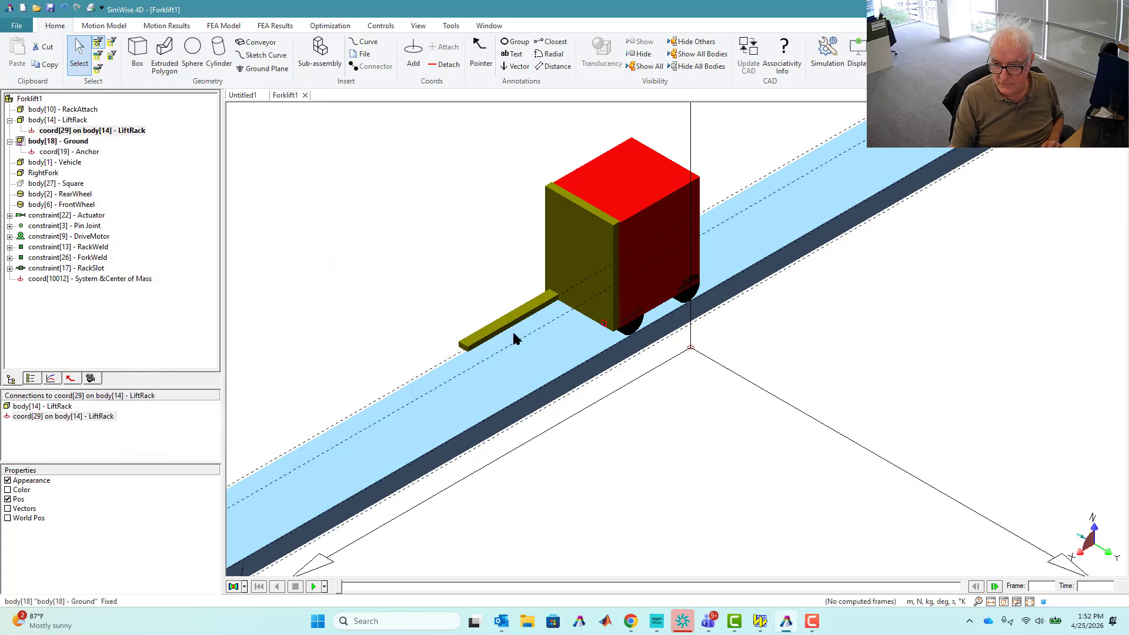
- Duplicate the RightFork body by copying and pasting it into the model
{"action": "left_click", "coordinate": [510, 313]}
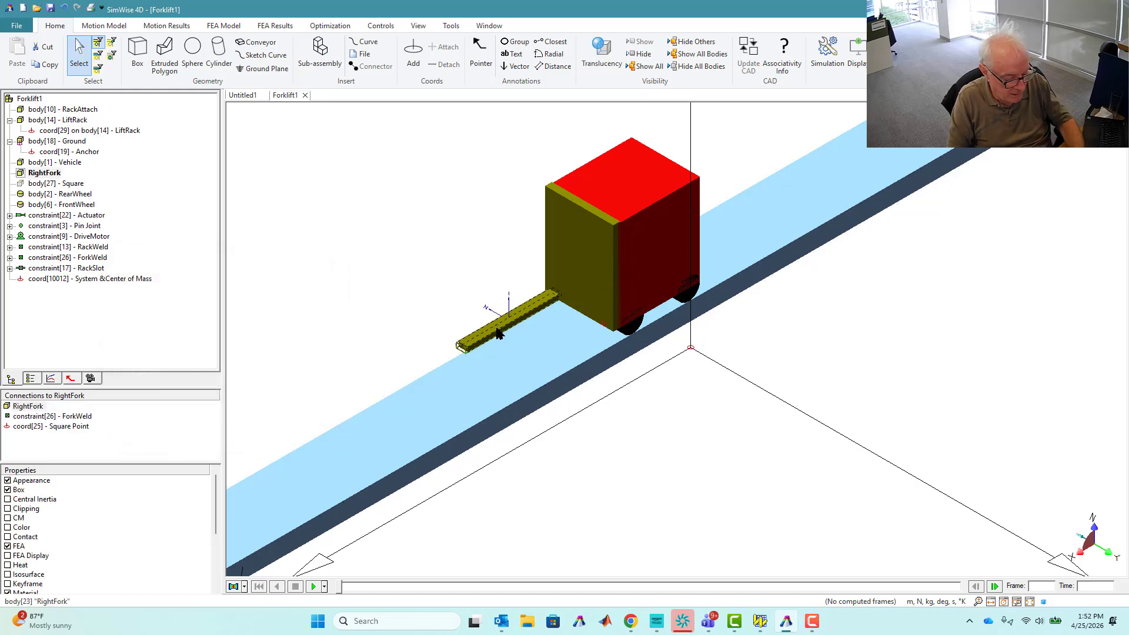
{"action": "key", "text": "ctrl+c"}
{"action": "key", "text": "ctrl+v"}
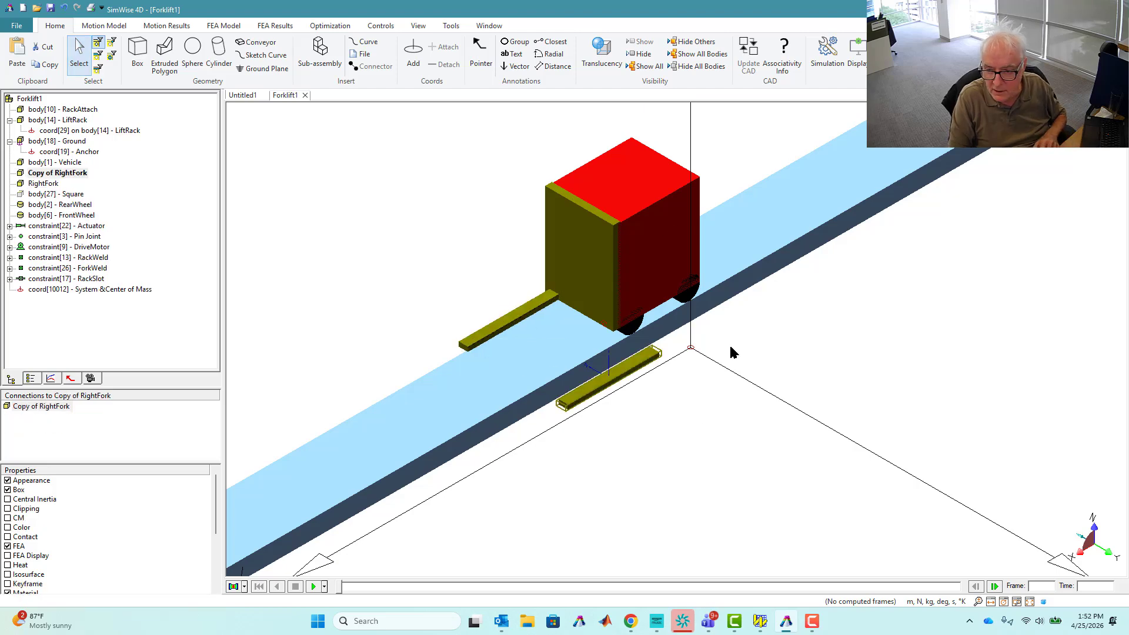
- Add a coord to the end face of the copied fork that will meet the LiftRack
{"action": "mouse_move", "coordinate": [732, 351]}
{"action": "middle_mouse_down"}
{"action": "mouse_move", "coordinate": [590, 391]}
{"action": "mouse_move", "coordinate": [587, 414]}
{"action": "mouse_move", "coordinate": [599, 416]}
{"action": "middle_mouse_up"}
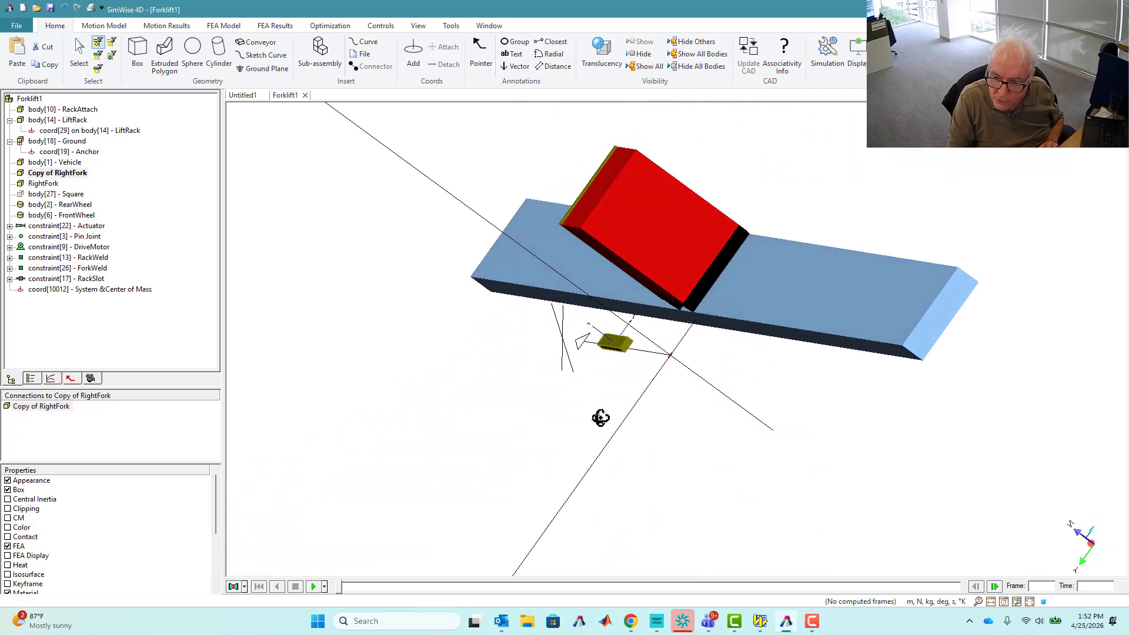
{"action": "left_click", "coordinate": [413, 51]}
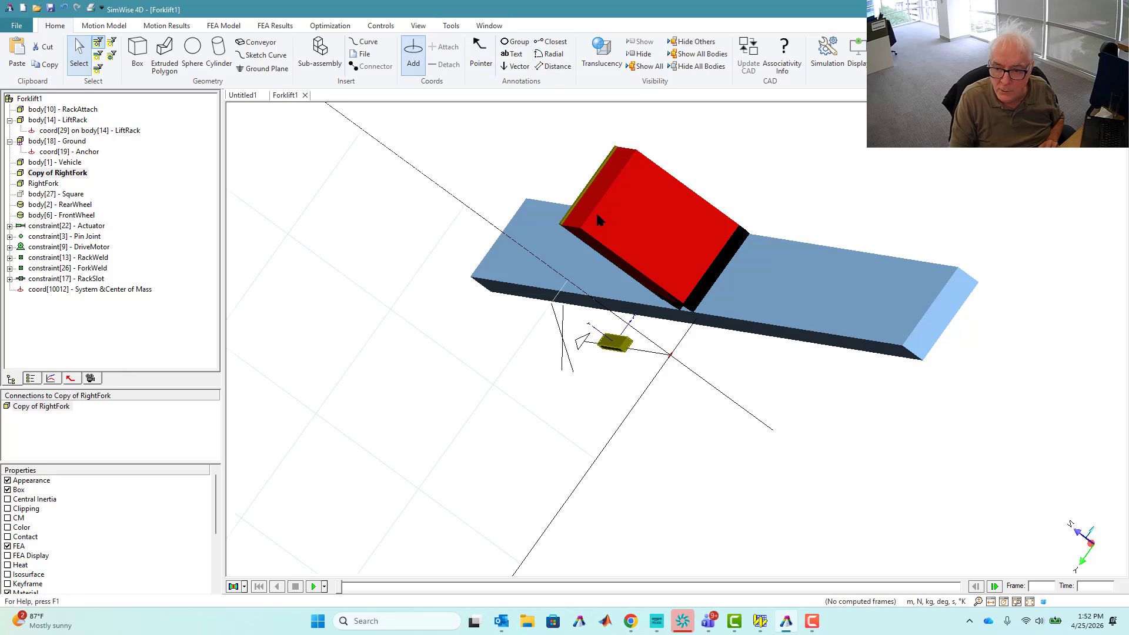
{"action": "left_click", "coordinate": [627, 345]}
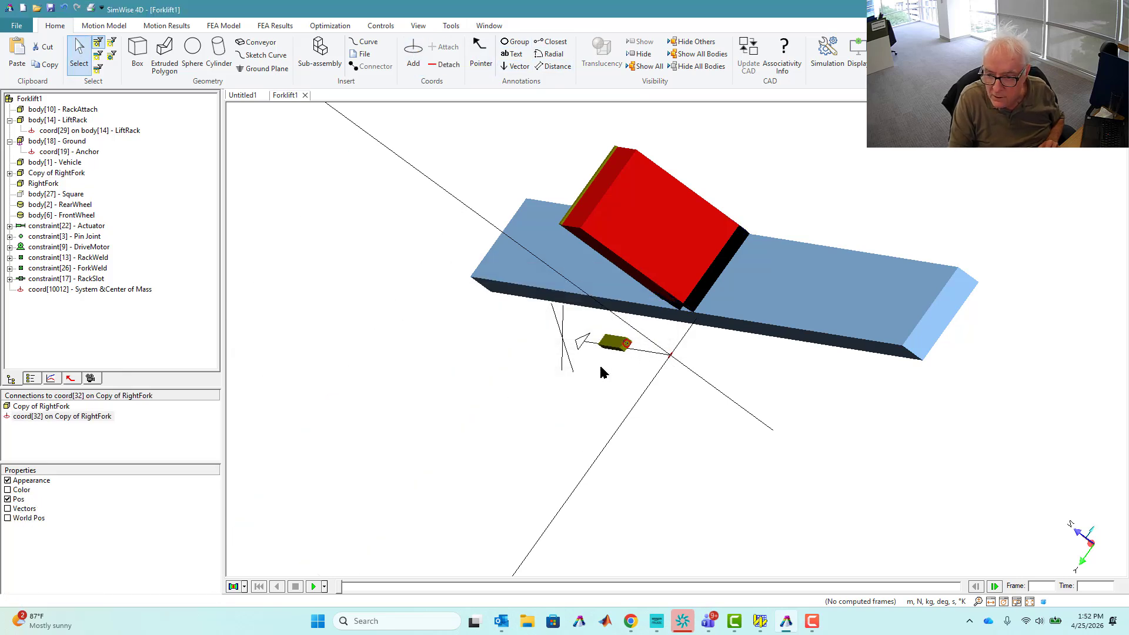
- Centre the new coord on the copied fork's end face by setting its Y and Z positions to 0 m
{"action": "double_click", "coordinate": [627, 344]}
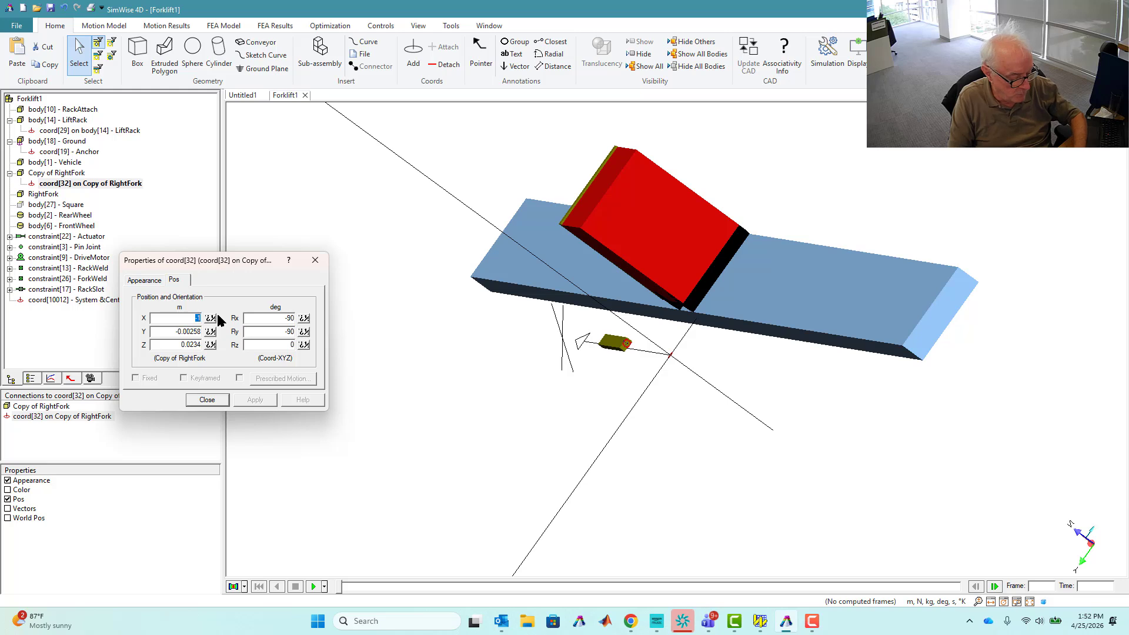
{"action": "left_click_drag", "start_coordinate": [160, 331], "coordinate": [241, 326]}
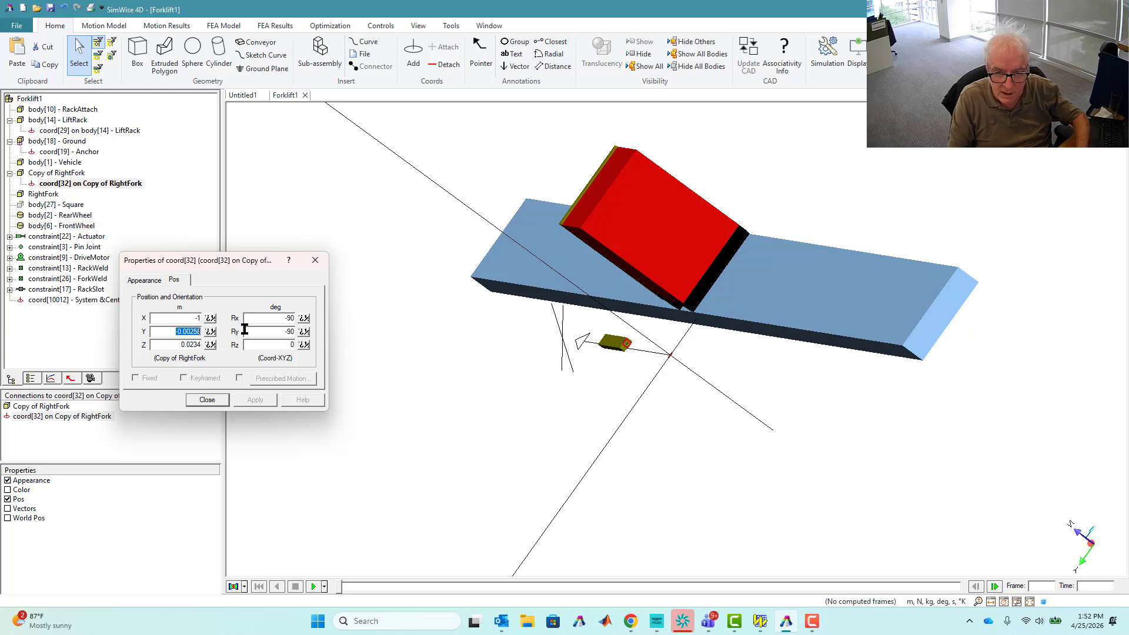
{"action": "type", "text": "0"}
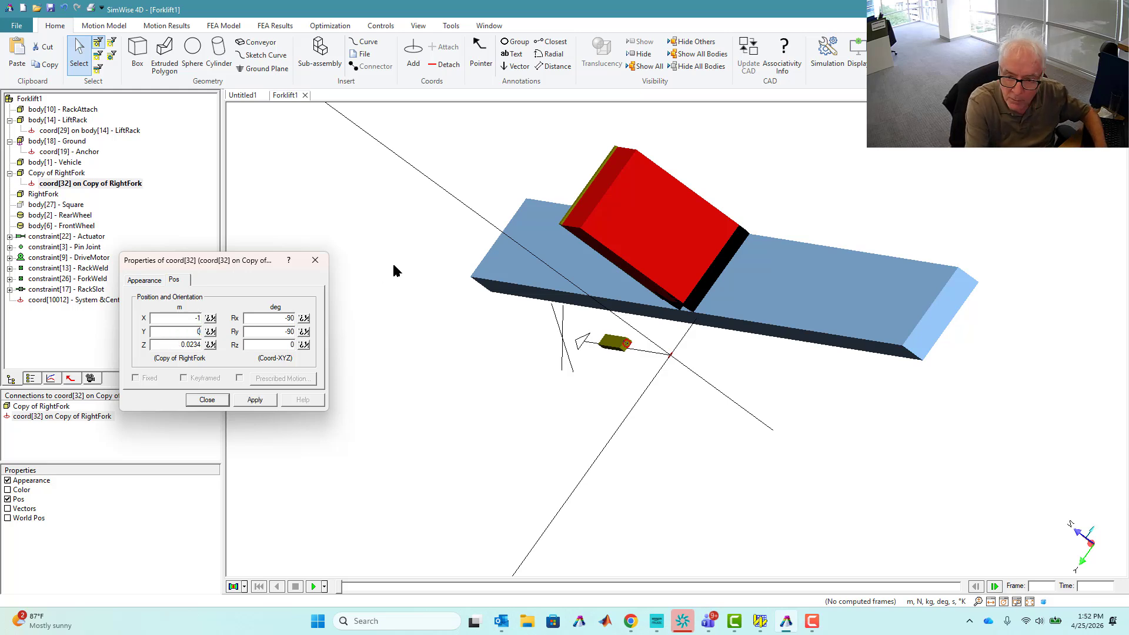
{"action": "key", "text": "Tab"}
{"action": "type", "text": "0"}
{"action": "key", "text": "Tab"}
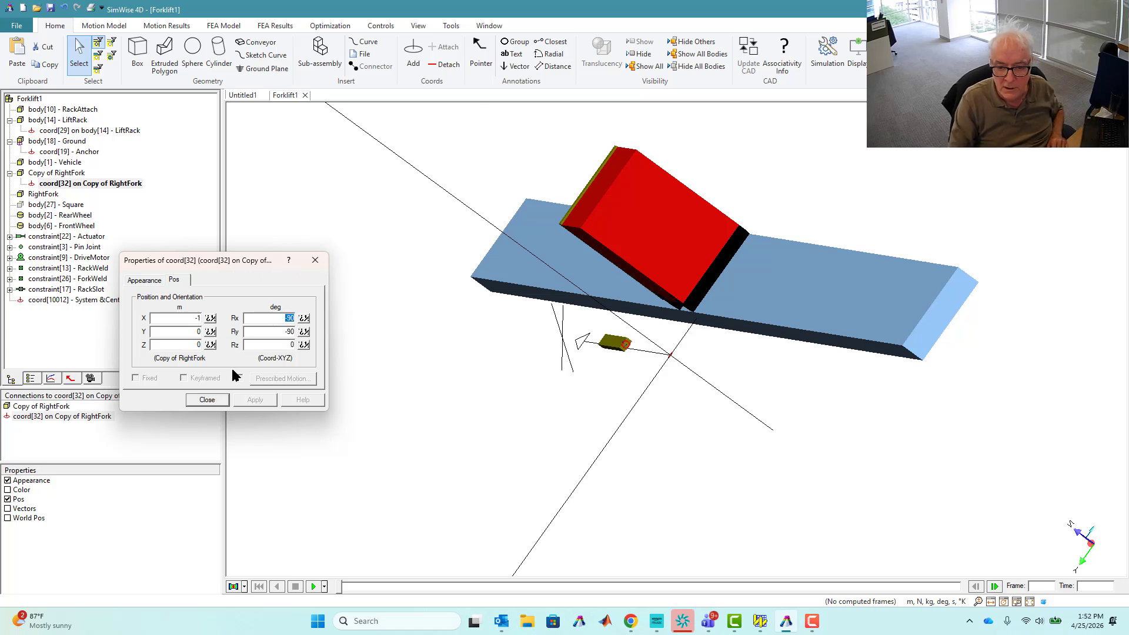
{"action": "left_click", "coordinate": [207, 400]}
- Select the copied fork's end coord together with coord[29] on the LiftRack and check their world orientation
{"action": "left_click_drag", "start_coordinate": [441, 451], "coordinate": [603, 362]}
{"action": "middle_click_drag", "start_coordinate": [603, 362], "coordinate": [639, 374]}
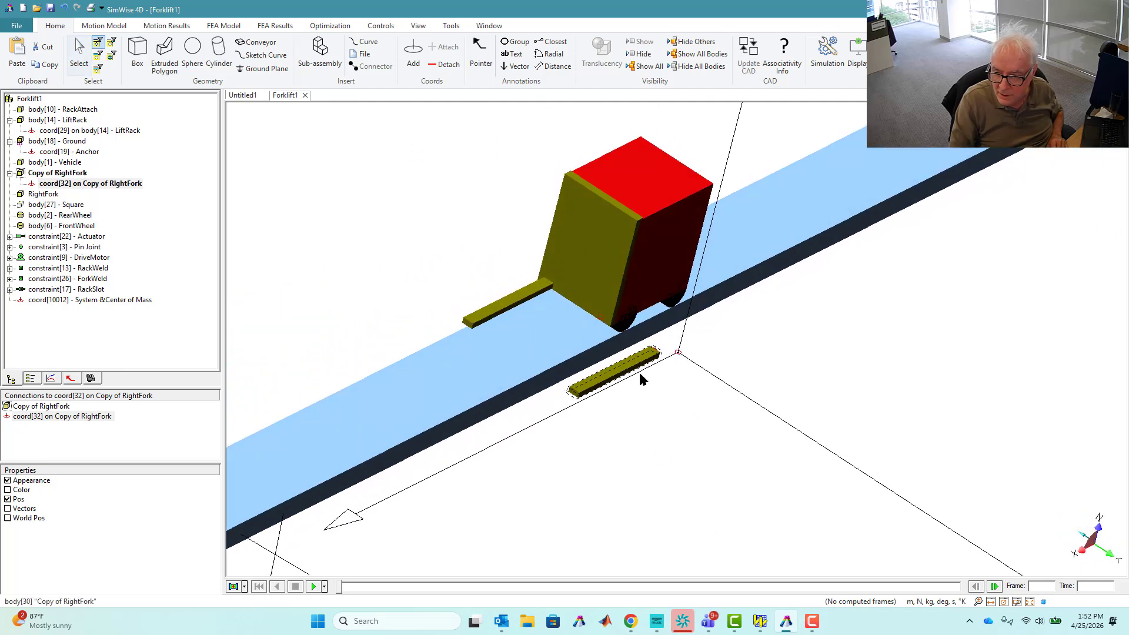
{"action": "left_click", "coordinate": [688, 368]}
{"action": "left_click", "coordinate": [672, 364]}
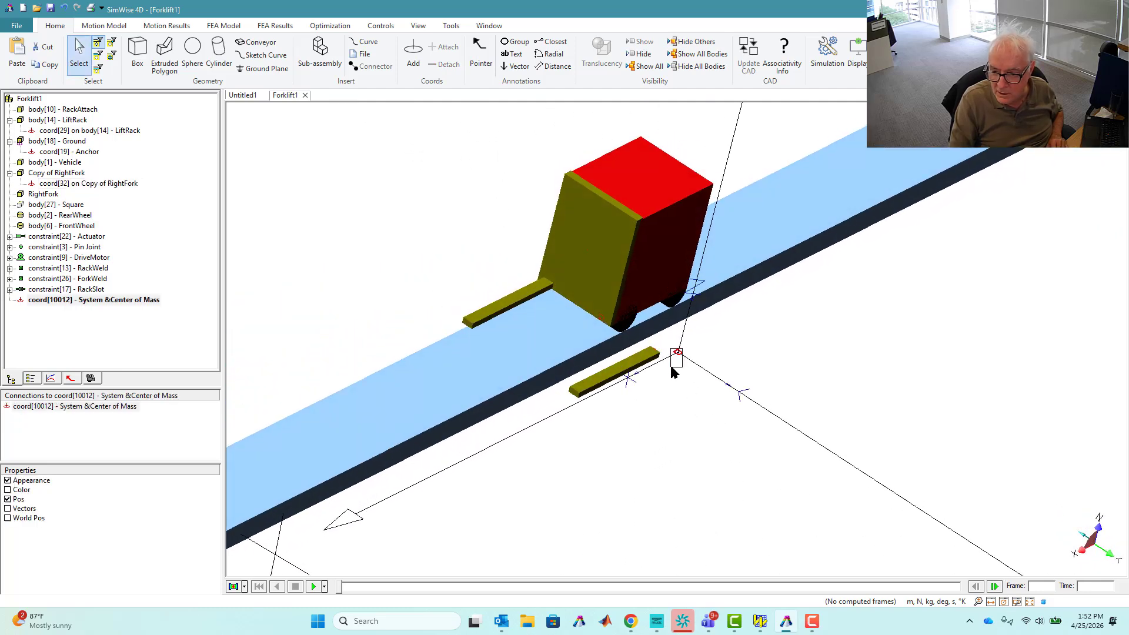
{"action": "left_click", "coordinate": [666, 391]}
{"action": "left_click", "coordinate": [657, 352]}
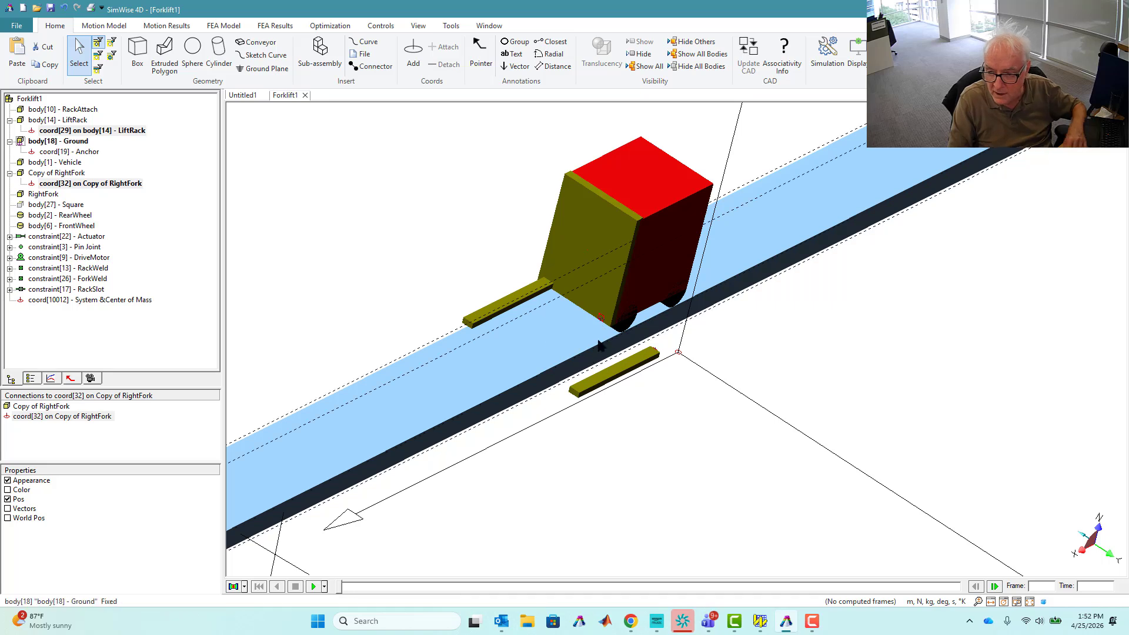
{"action": "double_click", "coordinate": [30, 518]}
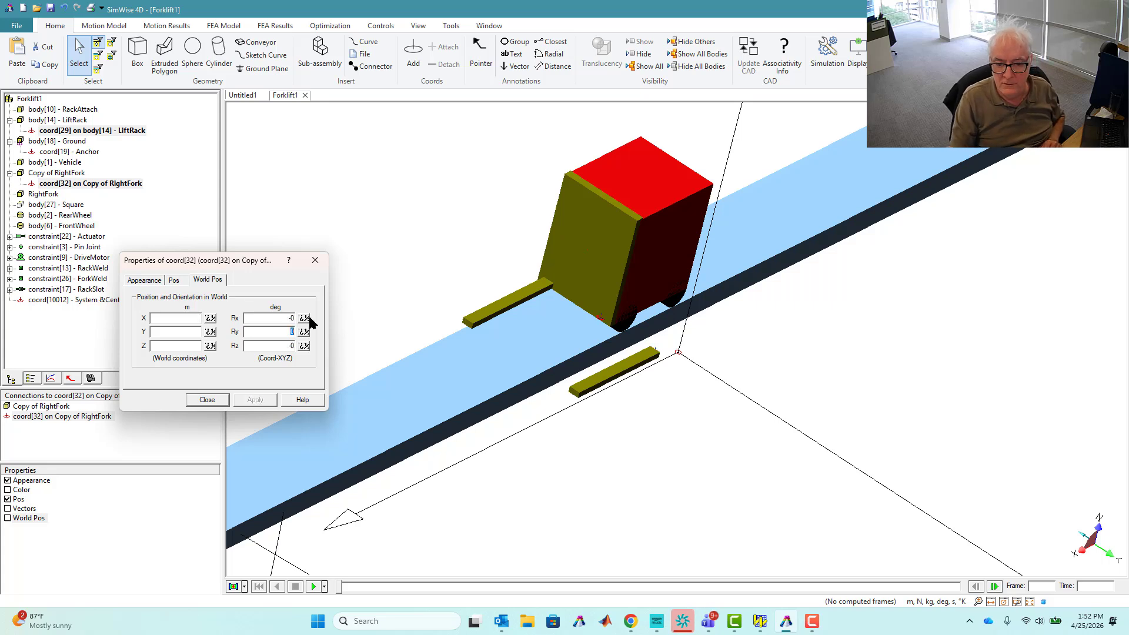
{"action": "left_click", "coordinate": [207, 400]}
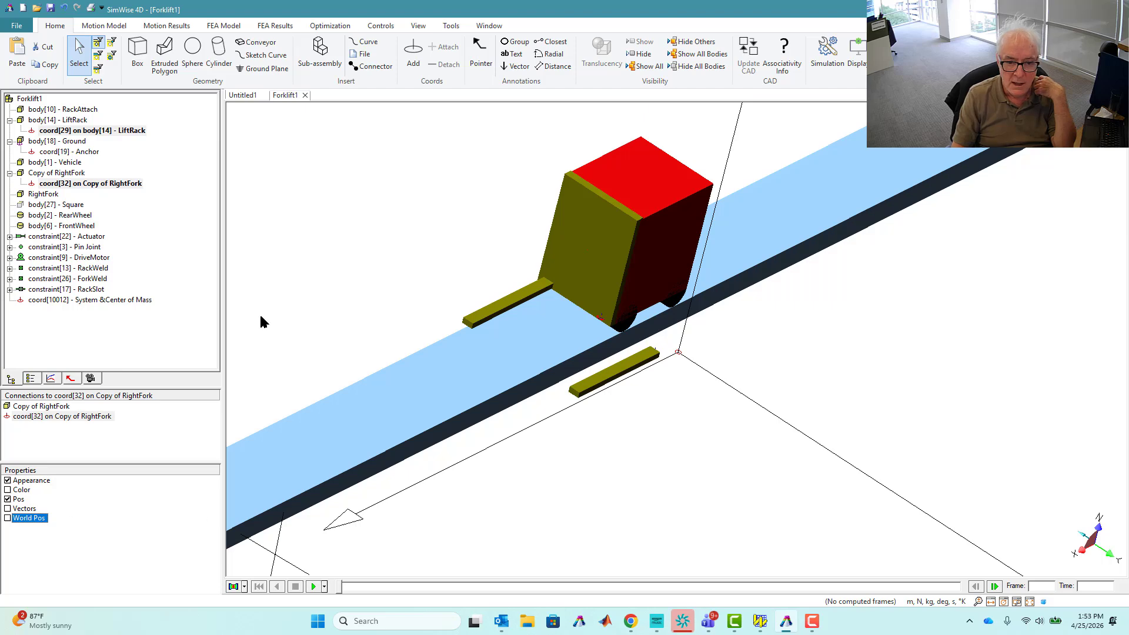
- Create a rigid joint between the two selected coords with the Join option, moving Copy of RightFork to the LiftRack
{"action": "left_click", "coordinate": [109, 26]}
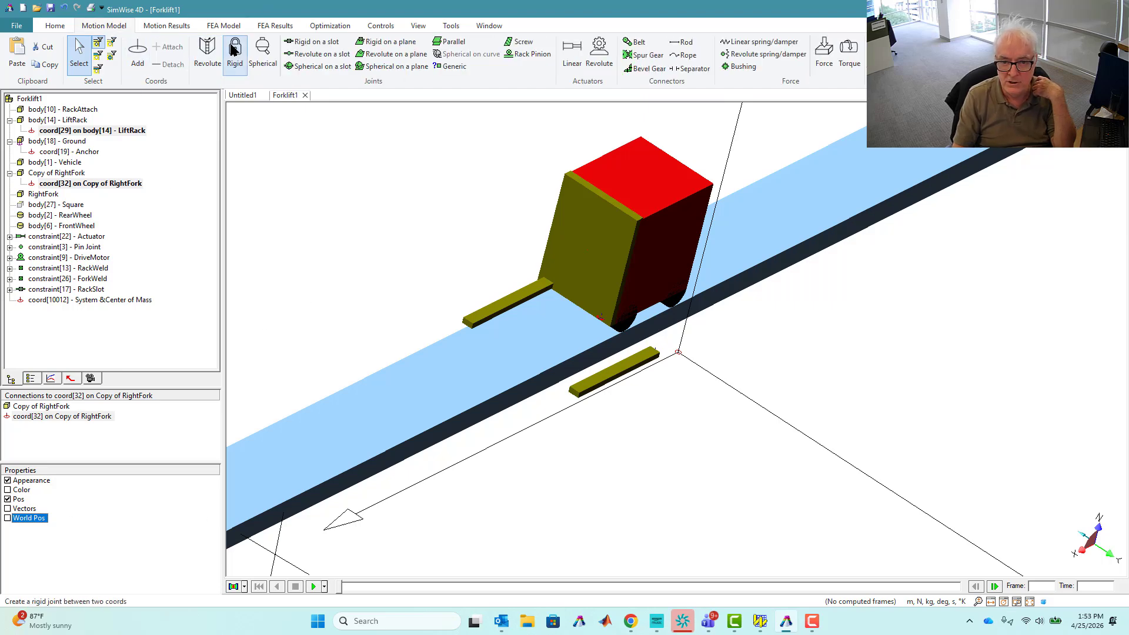
{"action": "left_click", "coordinate": [212, 51]}
{"action": "left_click", "coordinate": [204, 171]}
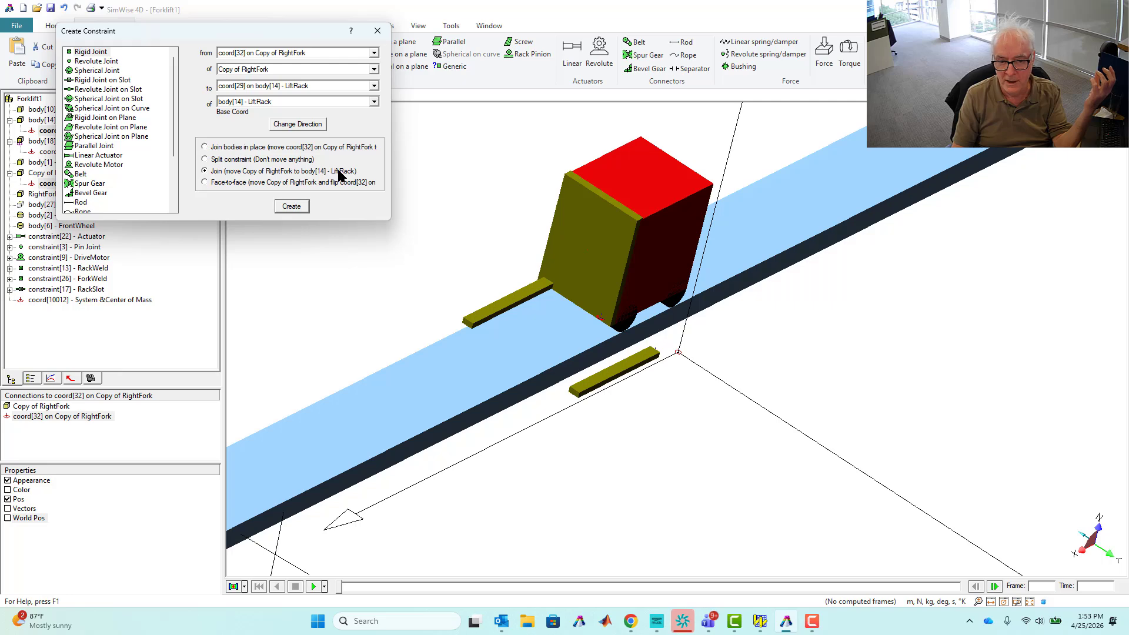
{"action": "left_click", "coordinate": [291, 207]}
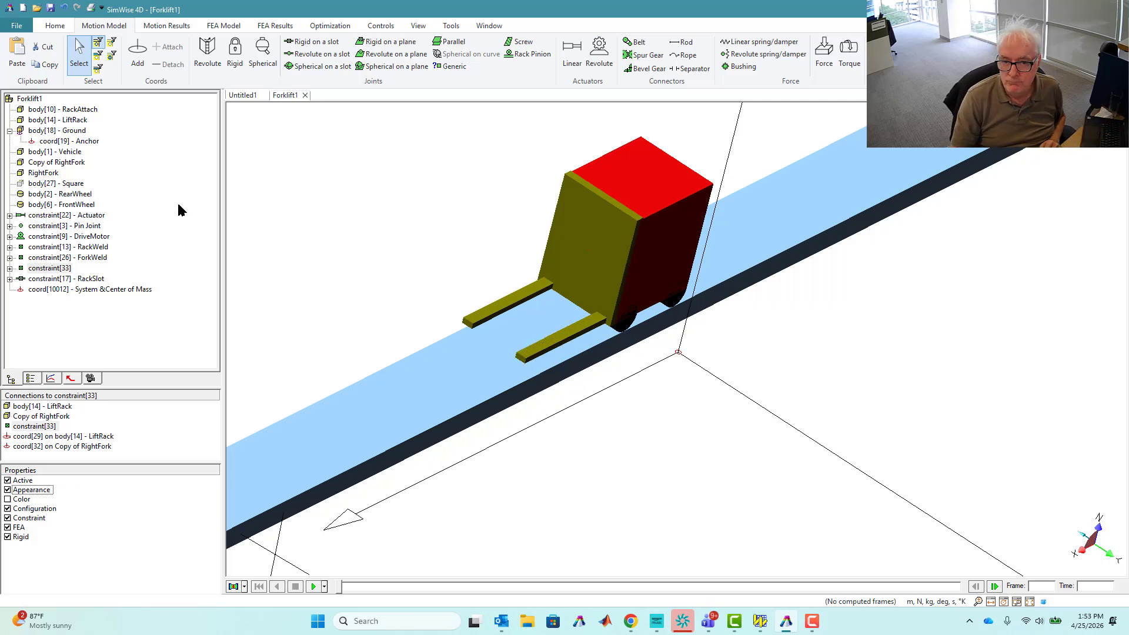
{"action": "left_click", "coordinate": [372, 222]}
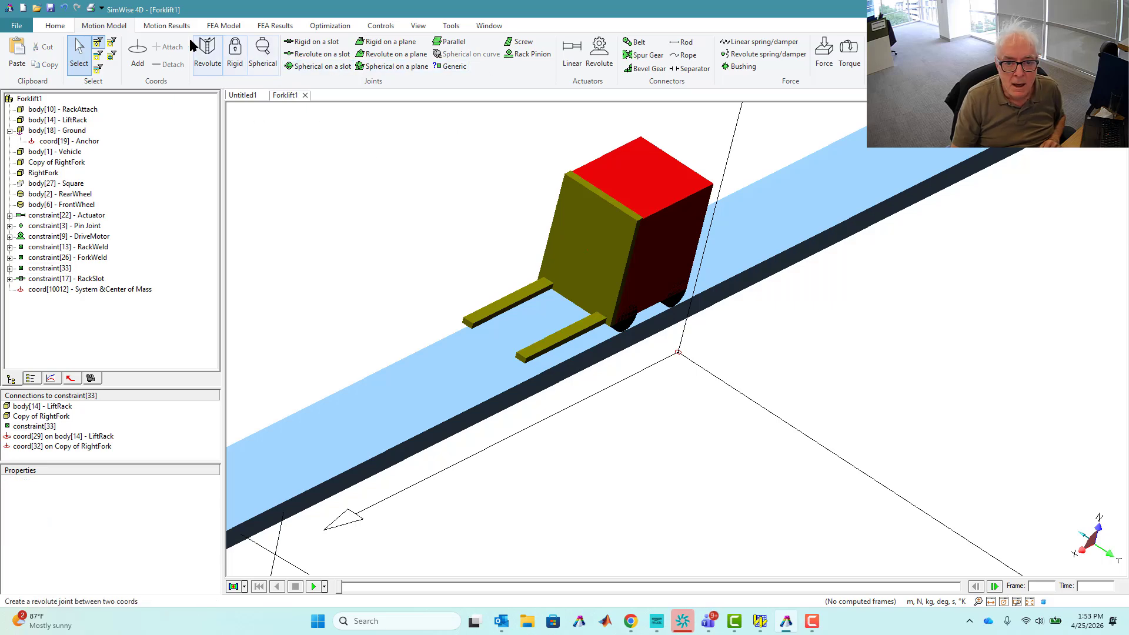
- Add a coord to the top face of each fork, about midway along its length
{"action": "scroll", "coordinate": [510, 327], "scroll_direction": "up", "scroll_amount": 5}
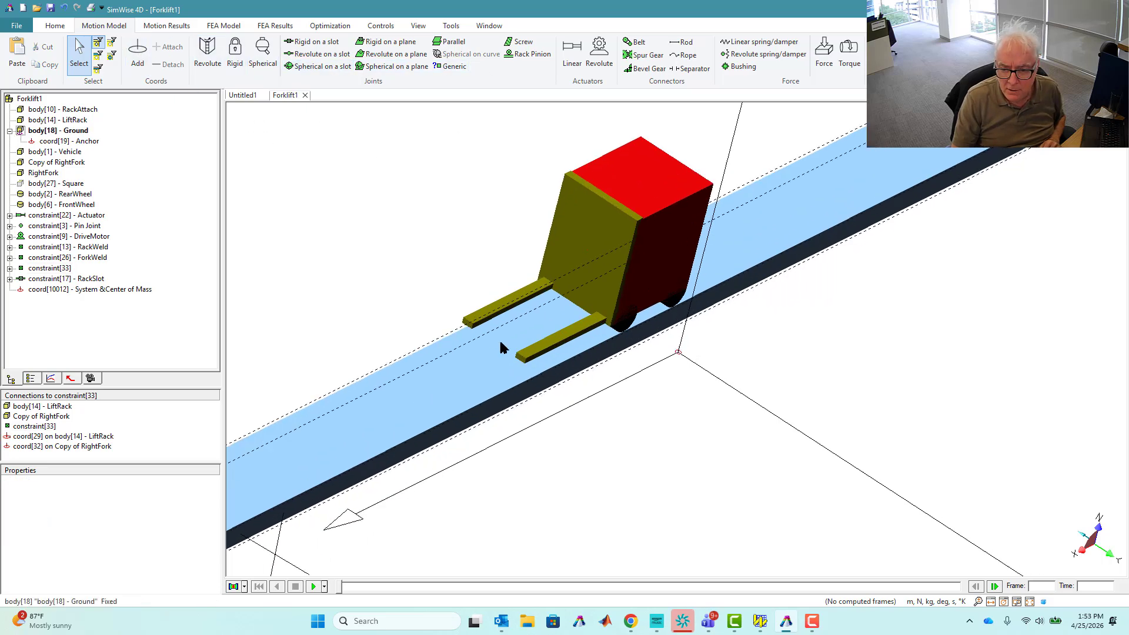
{"action": "left_click", "coordinate": [137, 51]}
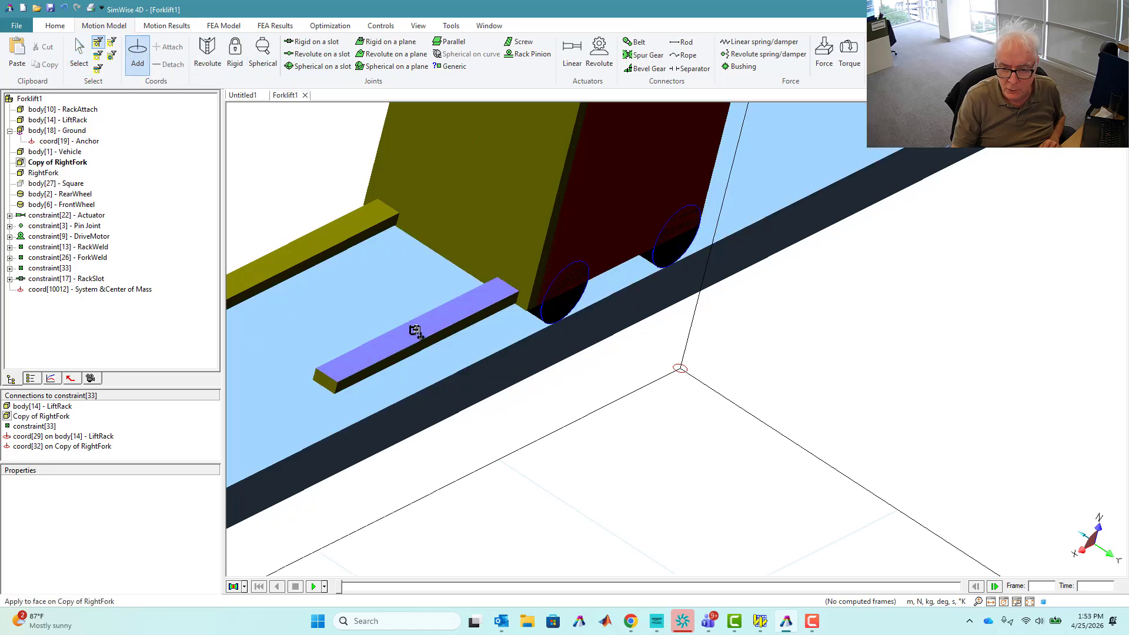
{"action": "left_click", "coordinate": [416, 331]}
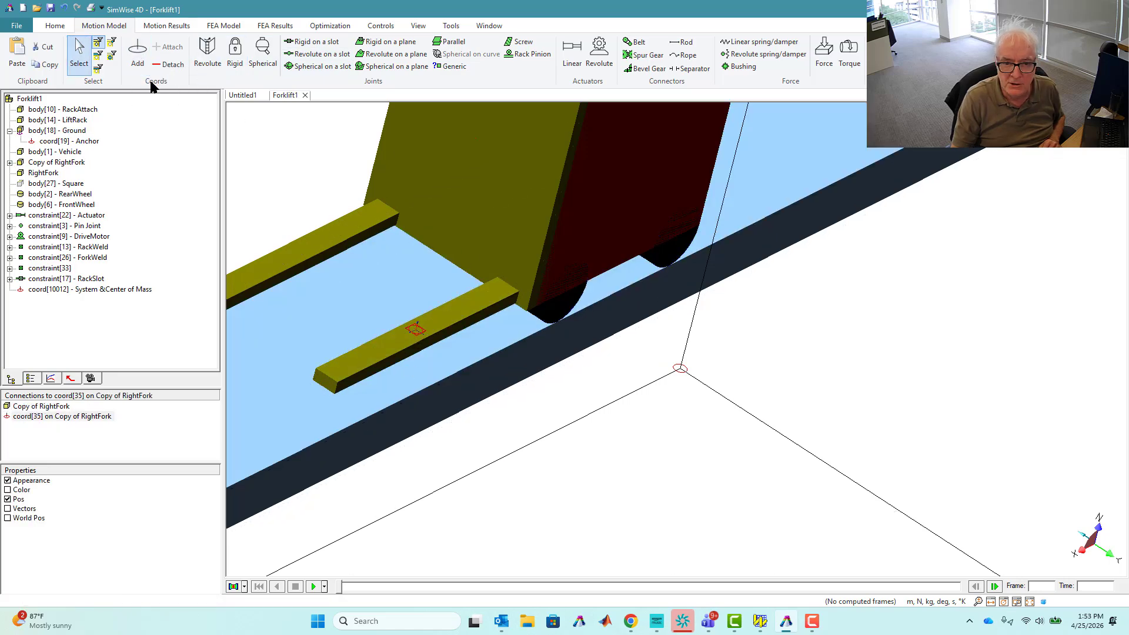
{"action": "left_click", "coordinate": [137, 52]}
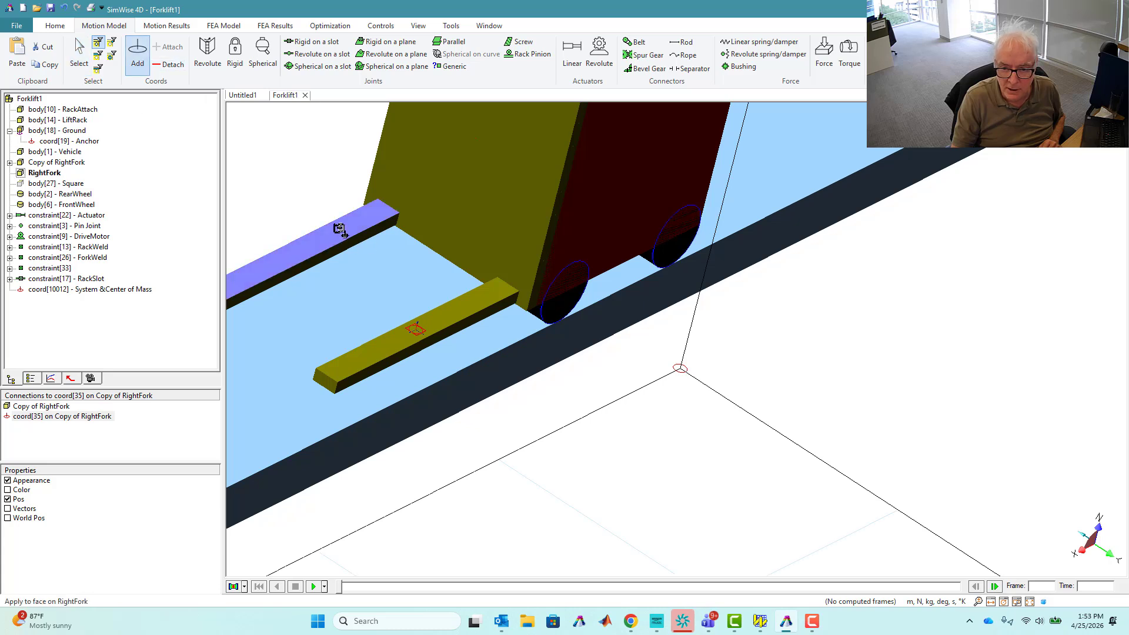
{"action": "left_click", "coordinate": [340, 229]}
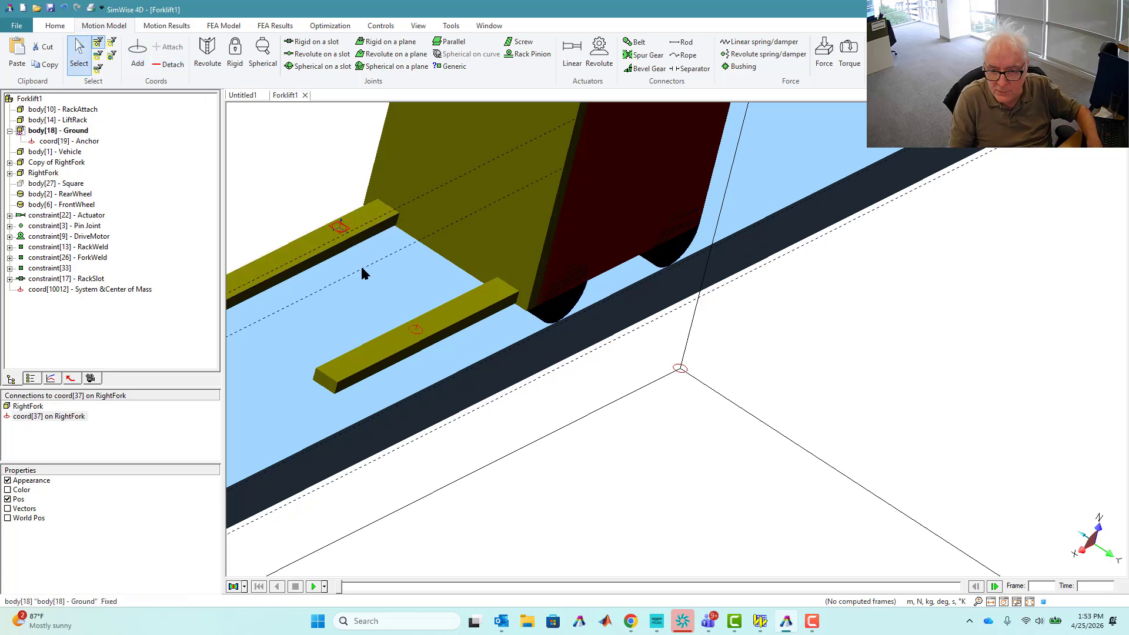
- Centre the top-face coords of both forks by setting their X and Z positions to 0 m
{"action": "left_click", "coordinate": [341, 228]}
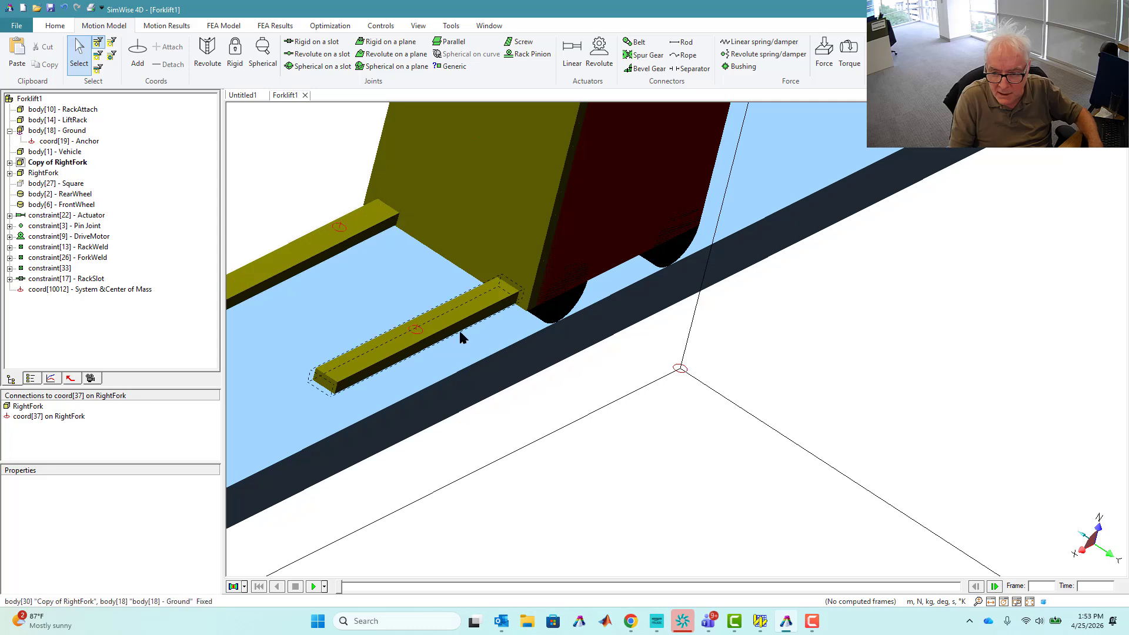
{"action": "left_click", "coordinate": [340, 227]}
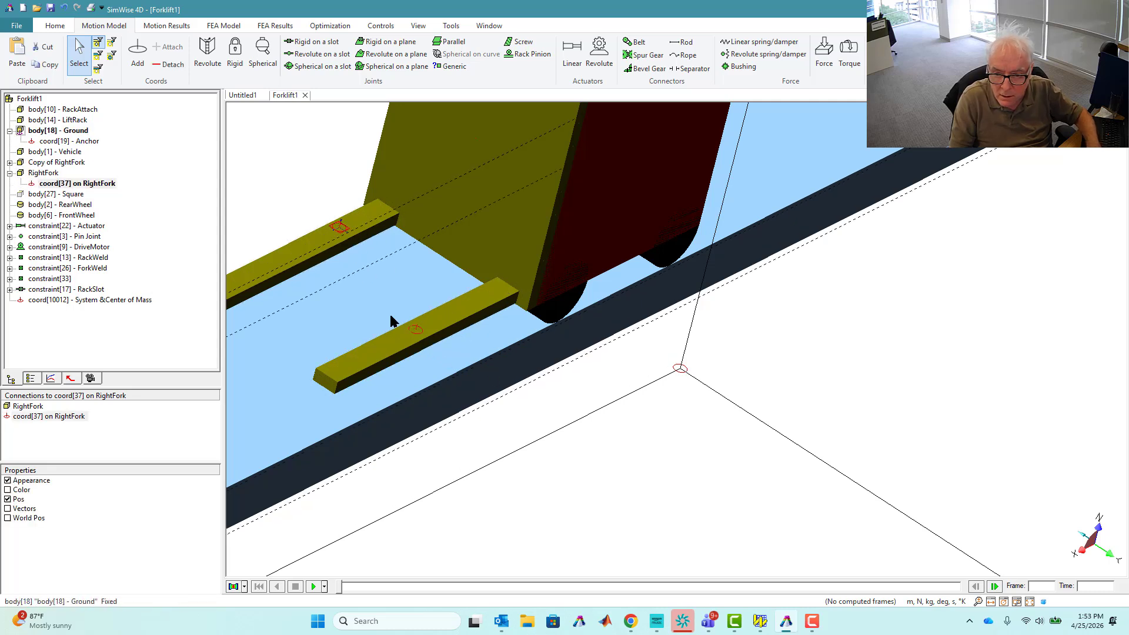
{"action": "left_click", "coordinate": [416, 329]}
{"action": "right_click", "coordinate": [417, 331]}
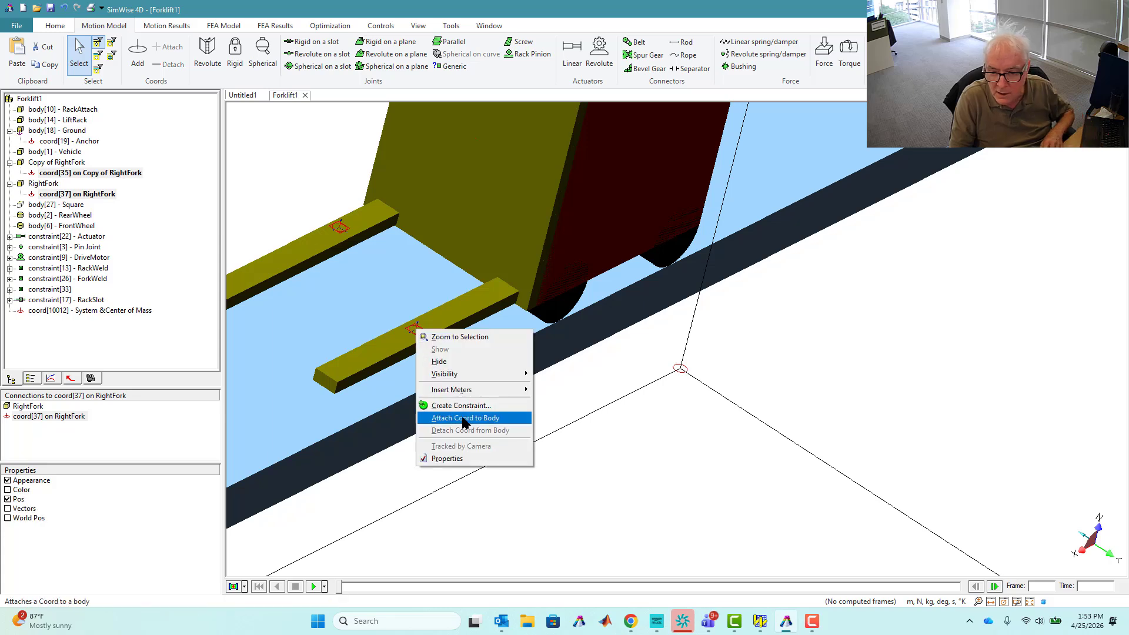
{"action": "left_click", "coordinate": [450, 459]}
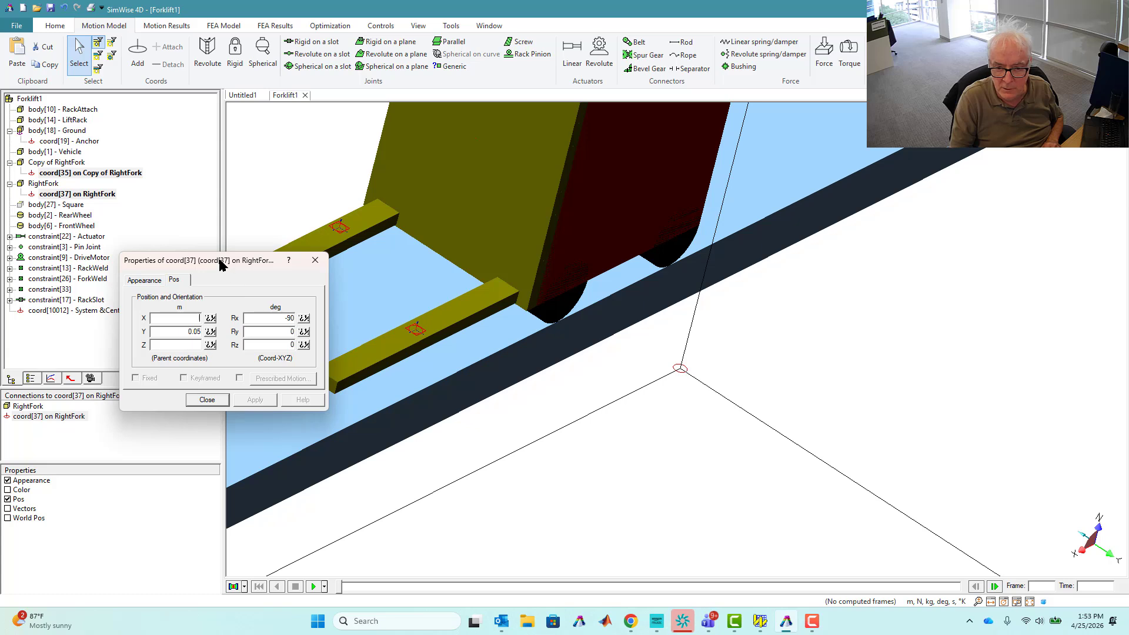
{"action": "left_click_drag", "start_coordinate": [221, 263], "coordinate": [302, 269]}
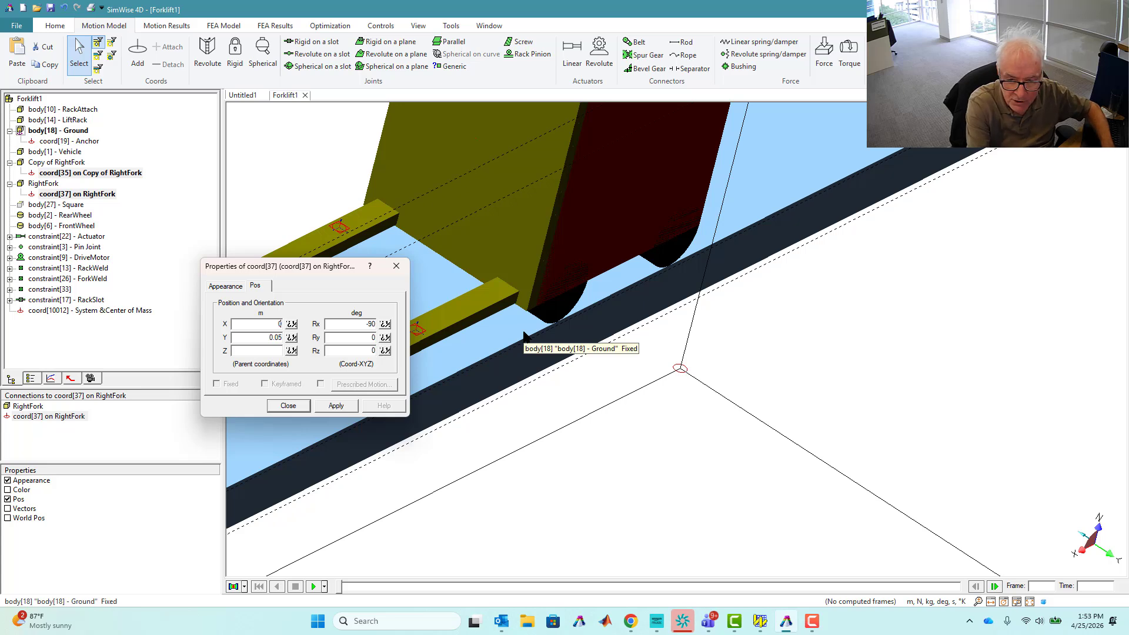
{"action": "key", "text": "Tab"}
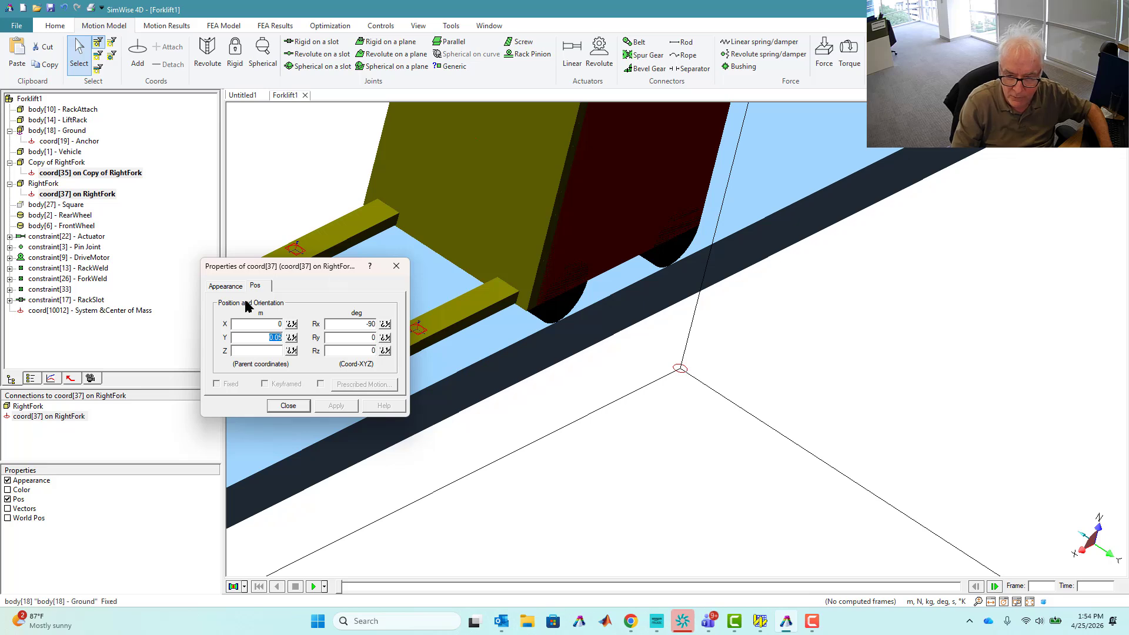
{"action": "left_click_drag", "start_coordinate": [295, 266], "coordinate": [148, 284]}
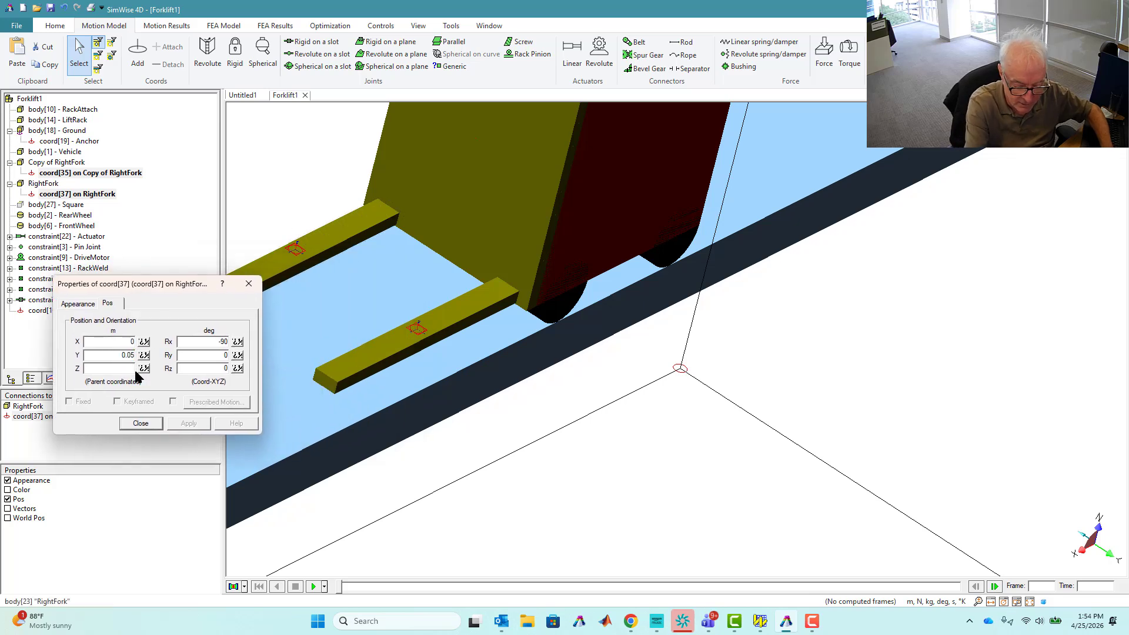
{"action": "type", "text": "0"}
{"action": "key", "text": "Return"}
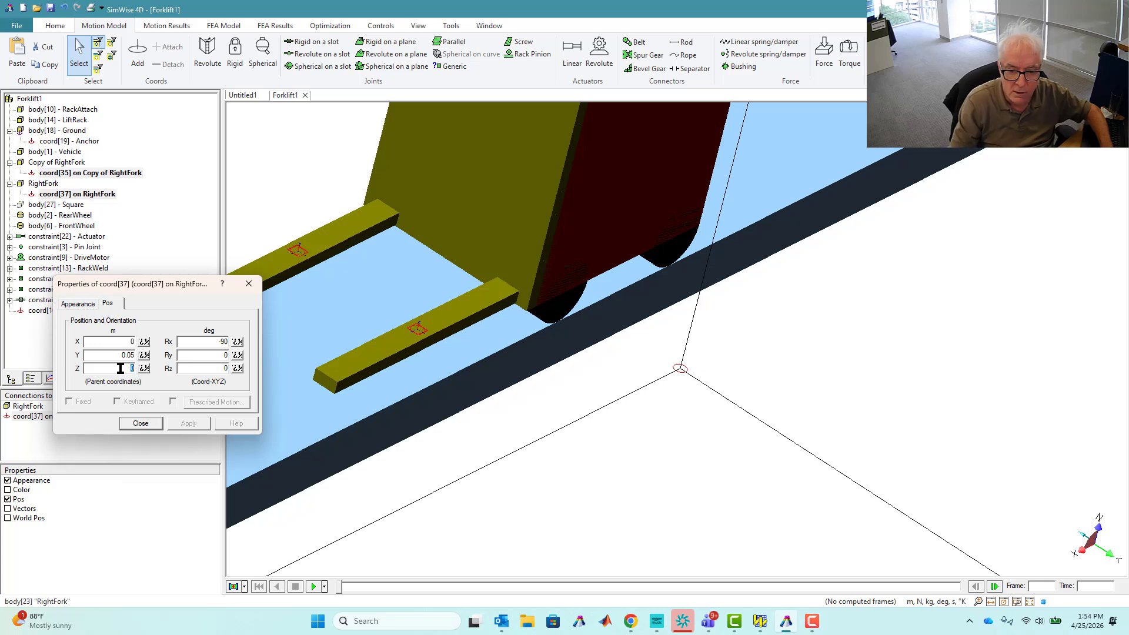
- Set the world orientation Rz of both fork coords to 0 deg and close their properties
{"action": "left_click", "coordinate": [26, 518]}
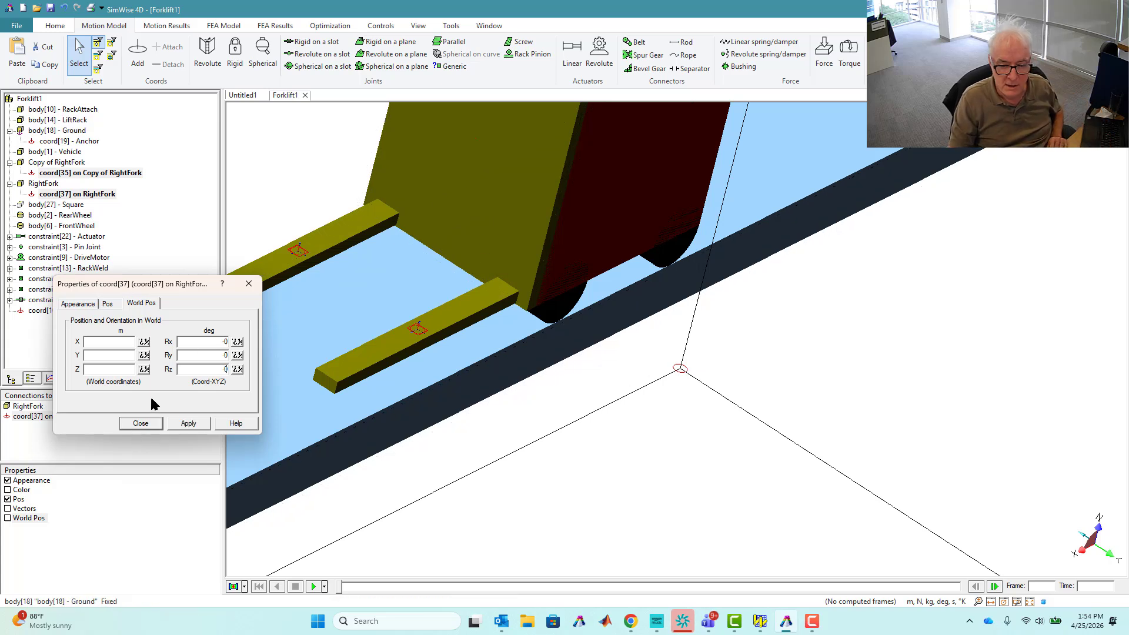
{"action": "left_click", "coordinate": [141, 424]}
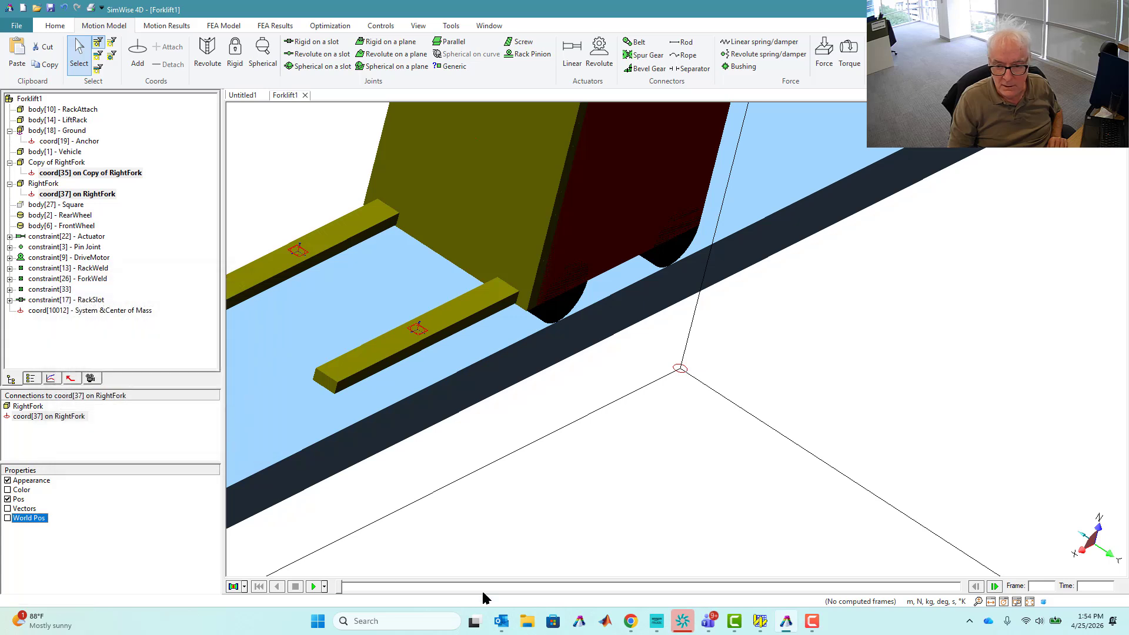
{"action": "left_click", "coordinate": [482, 589]}
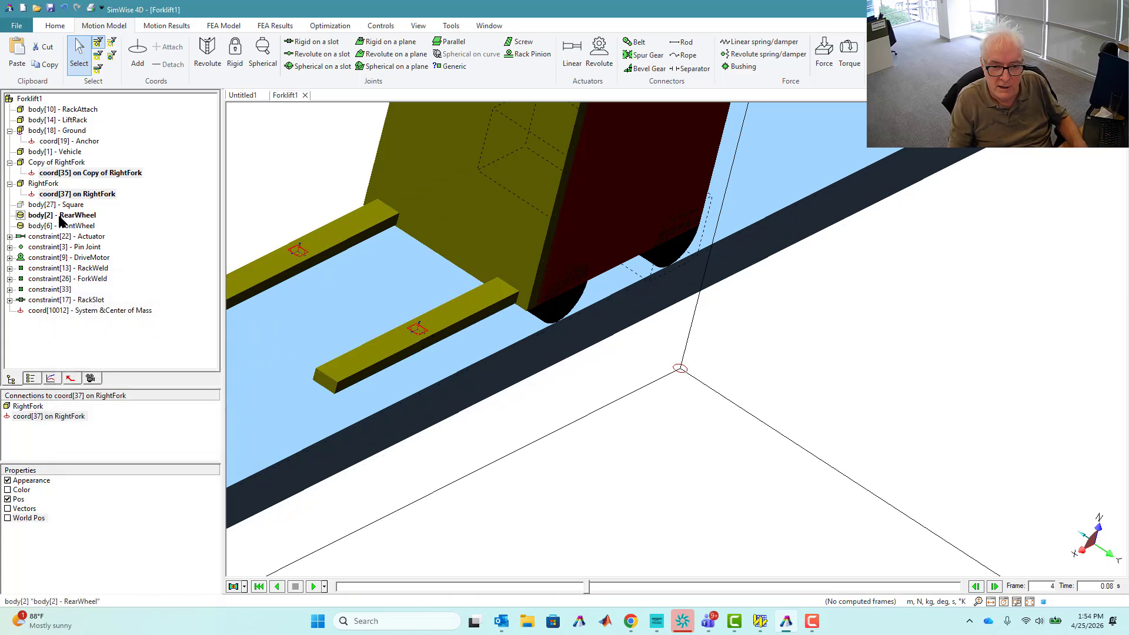
- Rename body[27] - Square as Load
{"action": "left_click", "coordinate": [44, 206]}
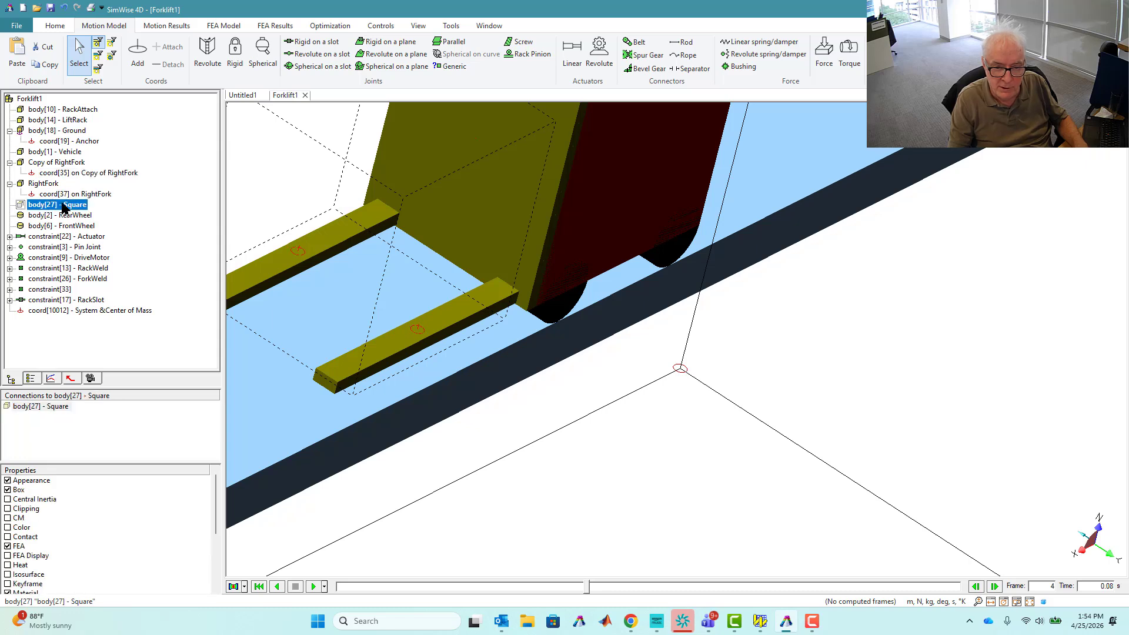
{"action": "left_click", "coordinate": [58, 205]}
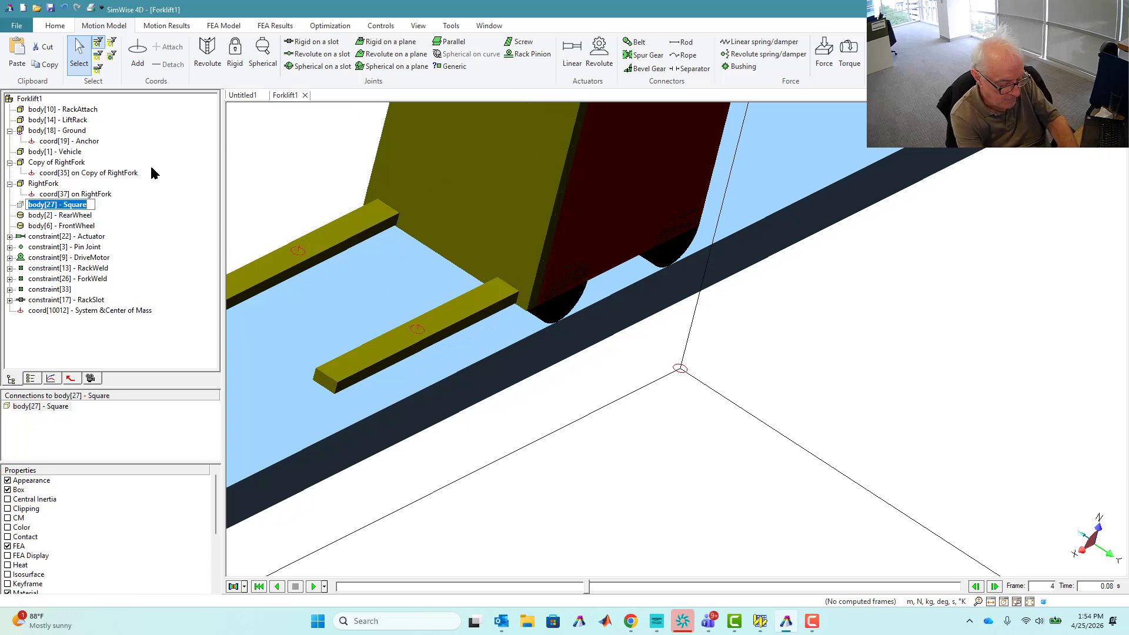
{"action": "type", "text": "Load"}
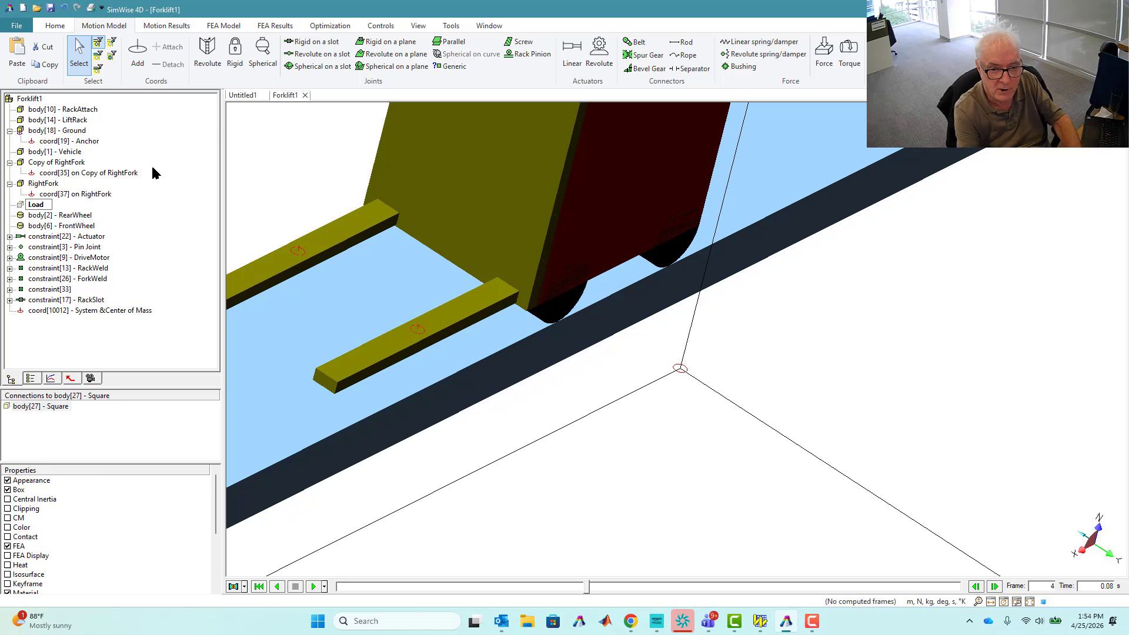
- Create a rigid joint between Load and the coord on top of Copy of RightFork, joining Load in place
{"action": "left_click", "coordinate": [20, 207]}
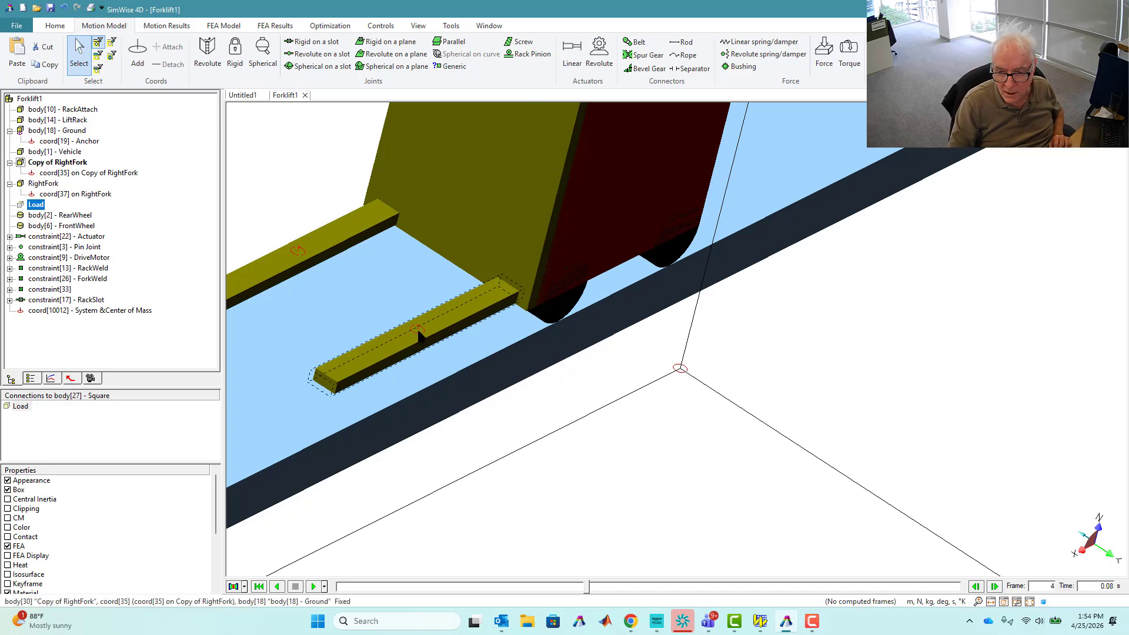
{"action": "left_click", "coordinate": [417, 329]}
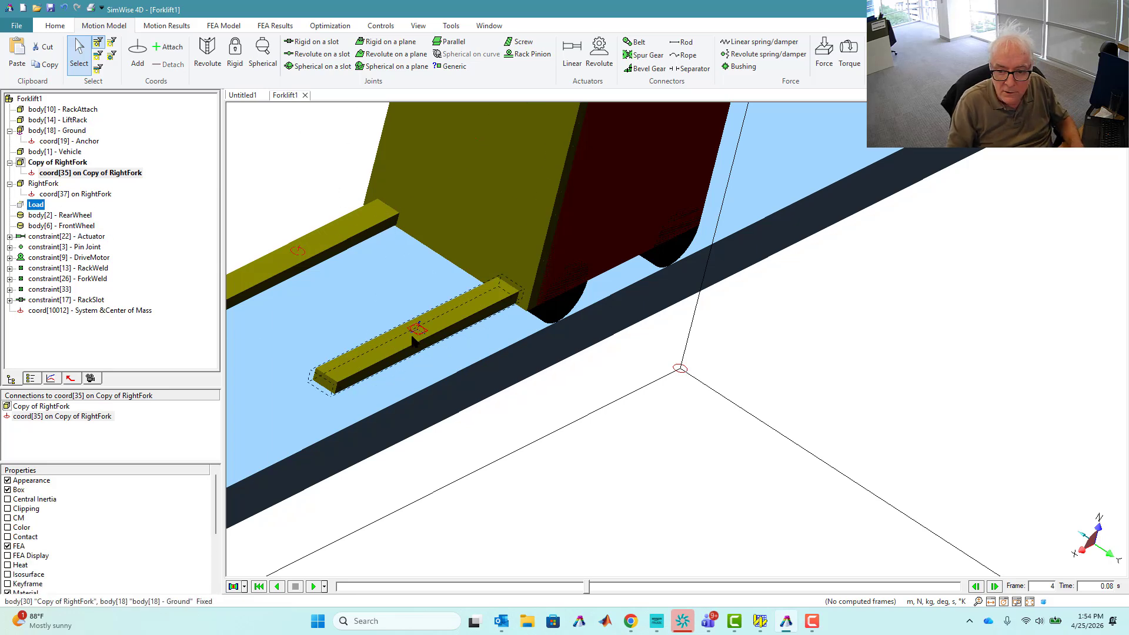
{"action": "left_click", "coordinate": [415, 333]}
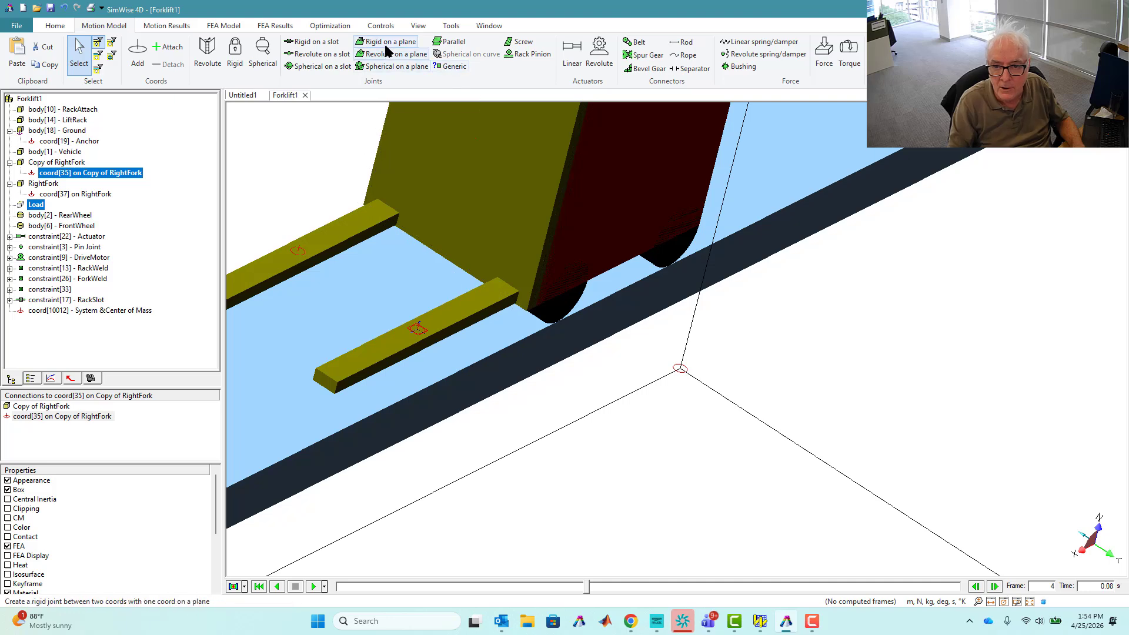
{"action": "left_click", "coordinate": [235, 52]}
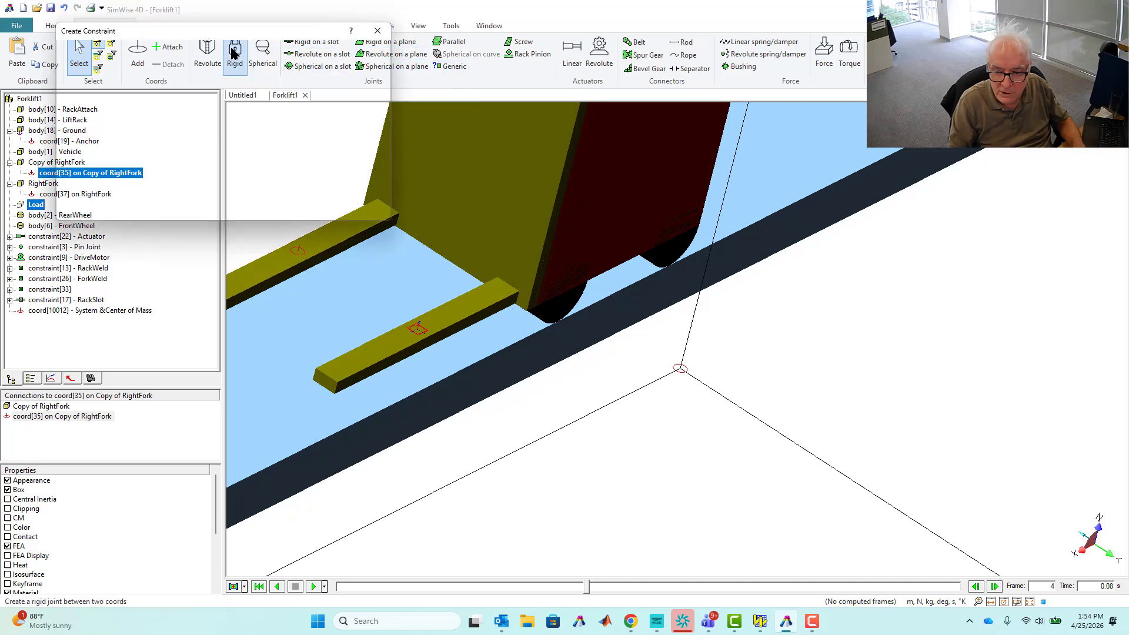
{"action": "left_click", "coordinate": [89, 52]}
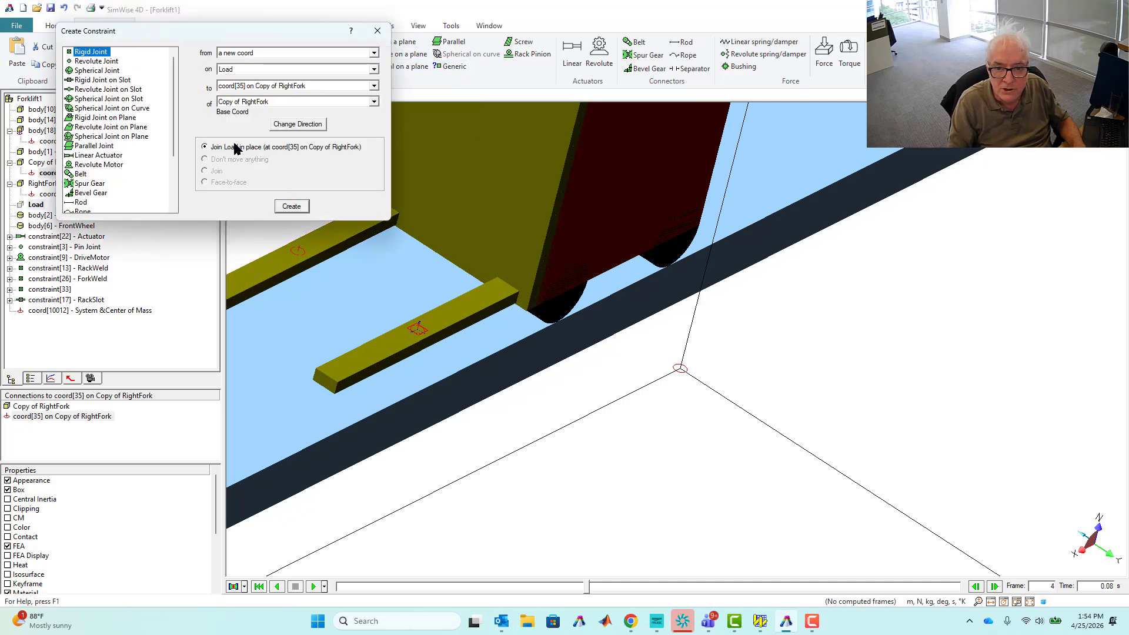
{"action": "left_click", "coordinate": [291, 207]}
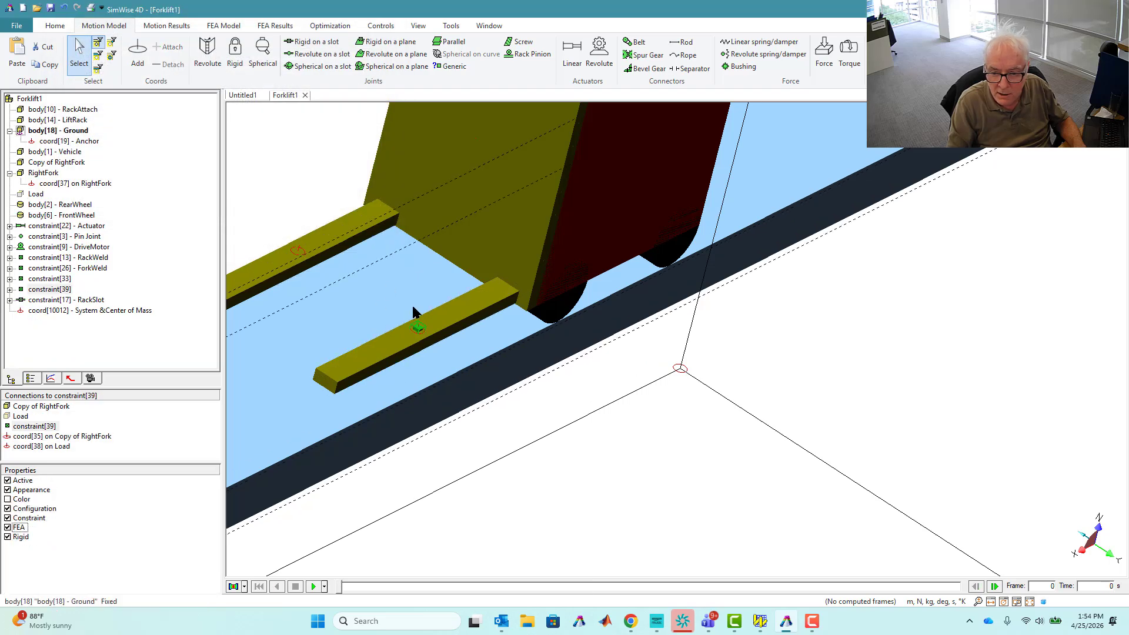
- Examine the new joint symbol on top of the copied fork up close
{"action": "scroll", "coordinate": [411, 325], "scroll_direction": "up", "scroll_amount": 3}
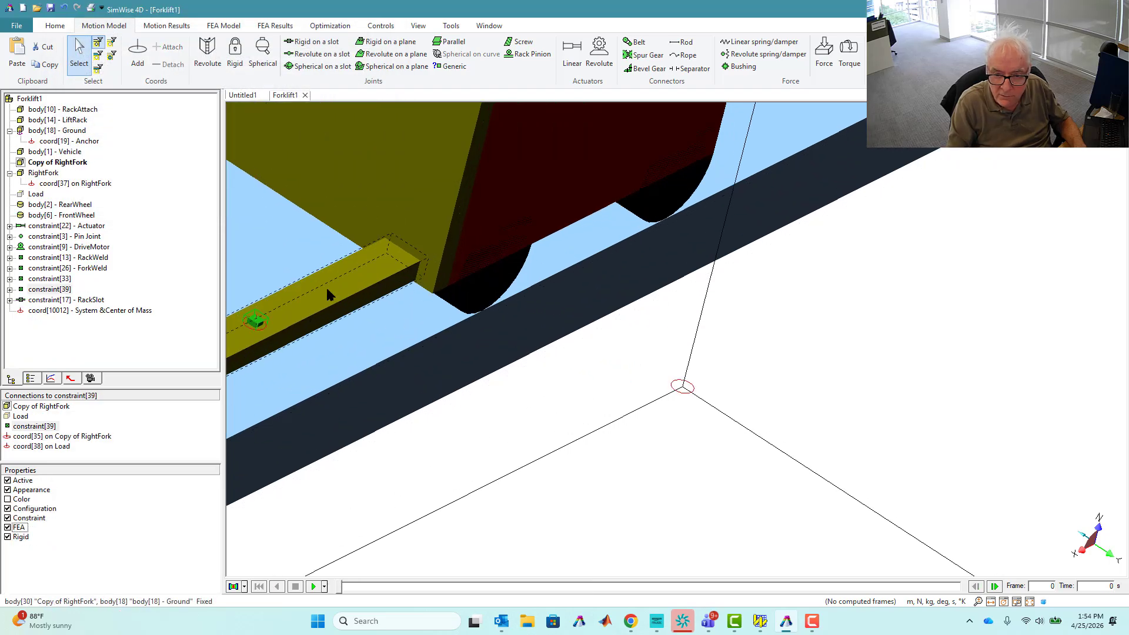
{"action": "left_click", "coordinate": [401, 26]}
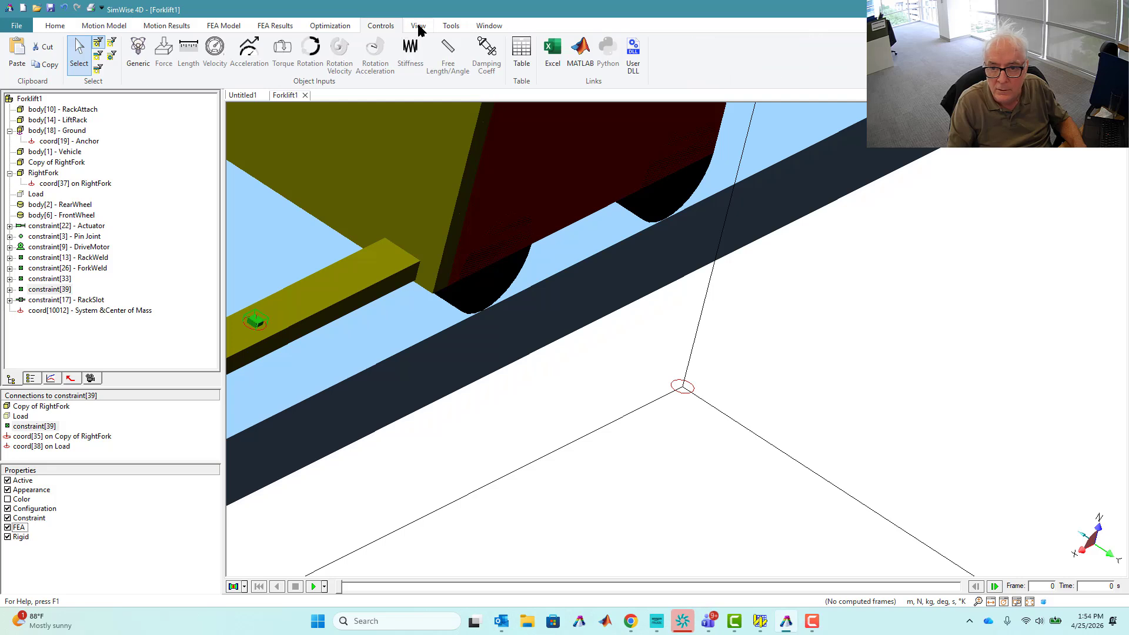
{"action": "left_click", "coordinate": [421, 25]}
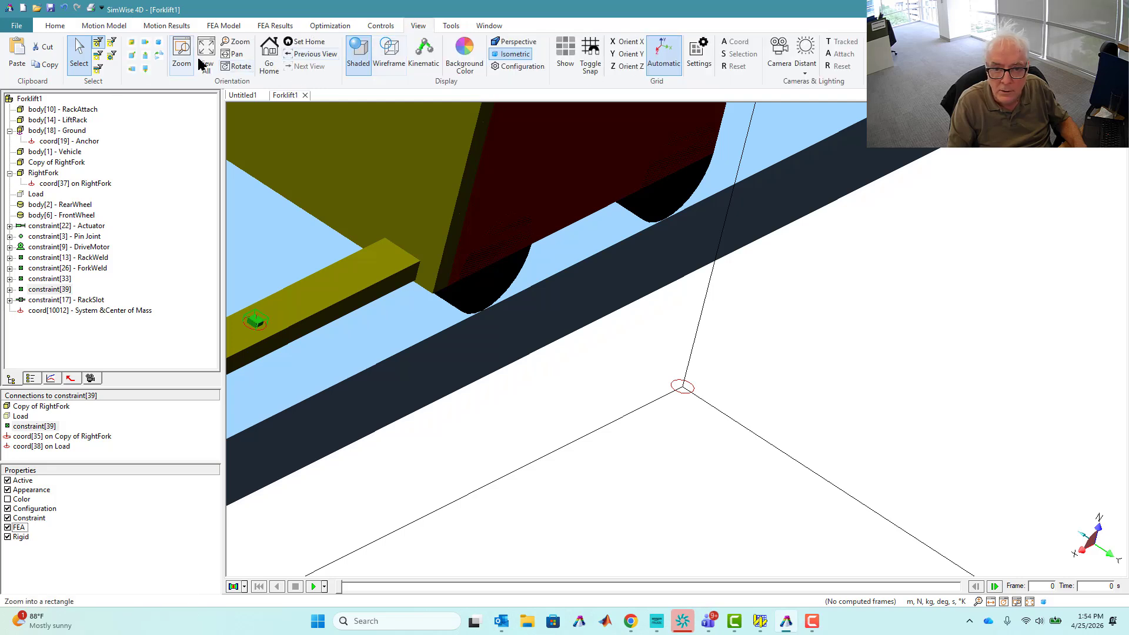
{"action": "left_click", "coordinate": [234, 54]}
{"action": "left_click_drag", "start_coordinate": [292, 217], "coordinate": [506, 277]}
{"action": "scroll", "coordinate": [475, 388], "scroll_direction": "down", "scroll_amount": 1}
{"action": "scroll", "coordinate": [475, 389], "scroll_direction": "up", "scroll_amount": 2}
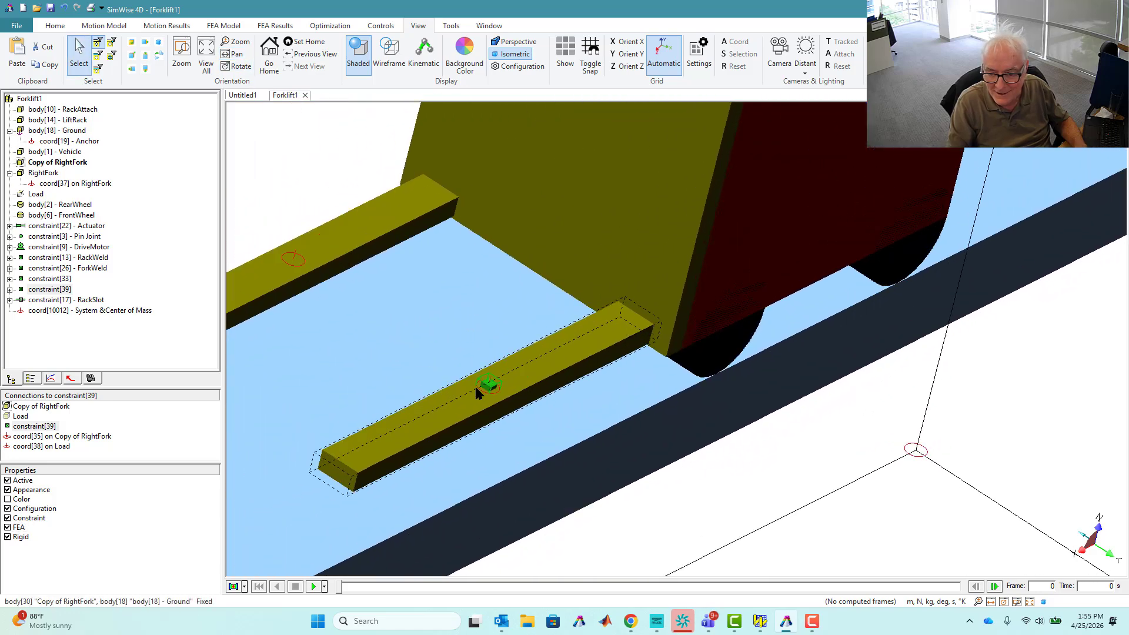
{"action": "left_click", "coordinate": [373, 414]}
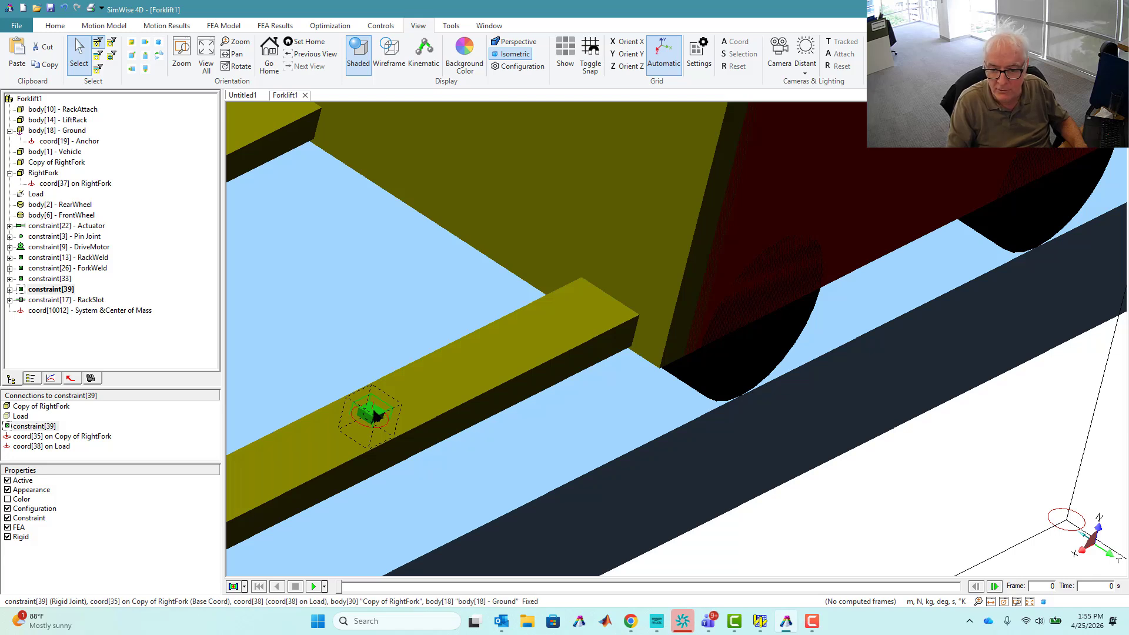
{"action": "left_click", "coordinate": [418, 242]}
{"action": "left_click", "coordinate": [391, 151]}
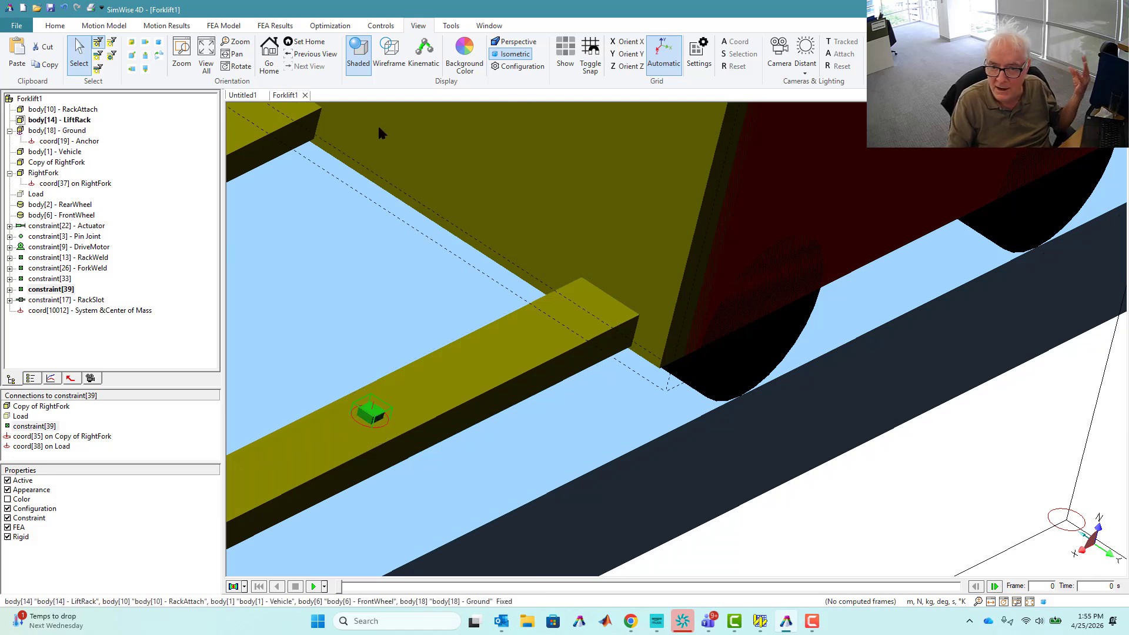
- Change the joint between Load and Copy of RightFork to a revolute joint by allowing rotation around X
{"action": "left_click", "coordinate": [7, 430]}
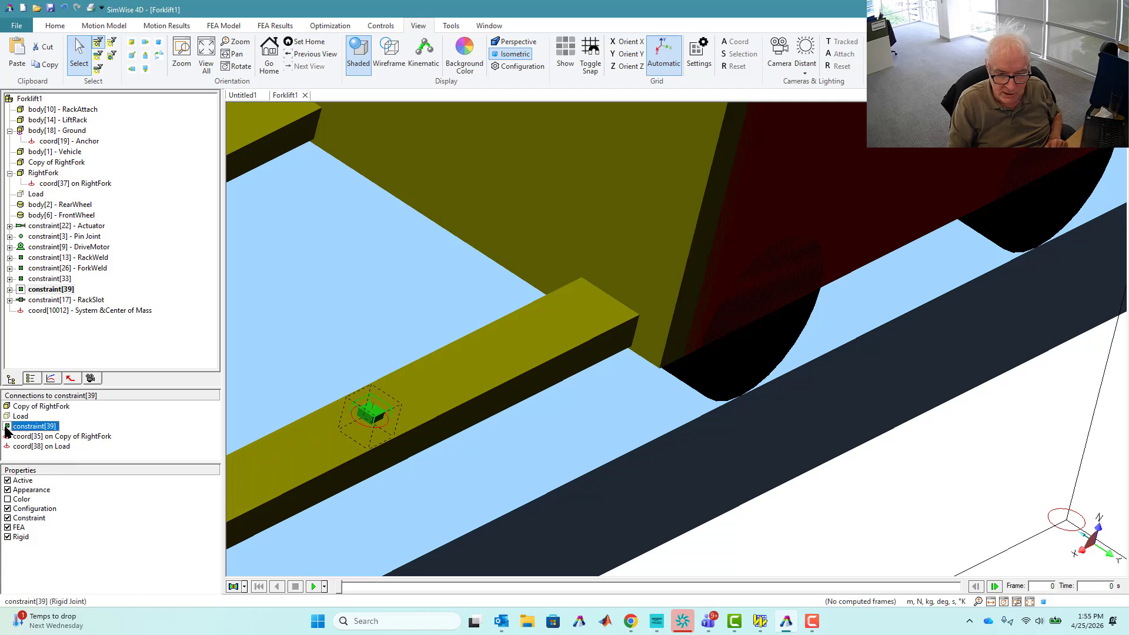
{"action": "double_click", "coordinate": [7, 430]}
{"action": "left_click_drag", "start_coordinate": [167, 288], "coordinate": [730, 286]}
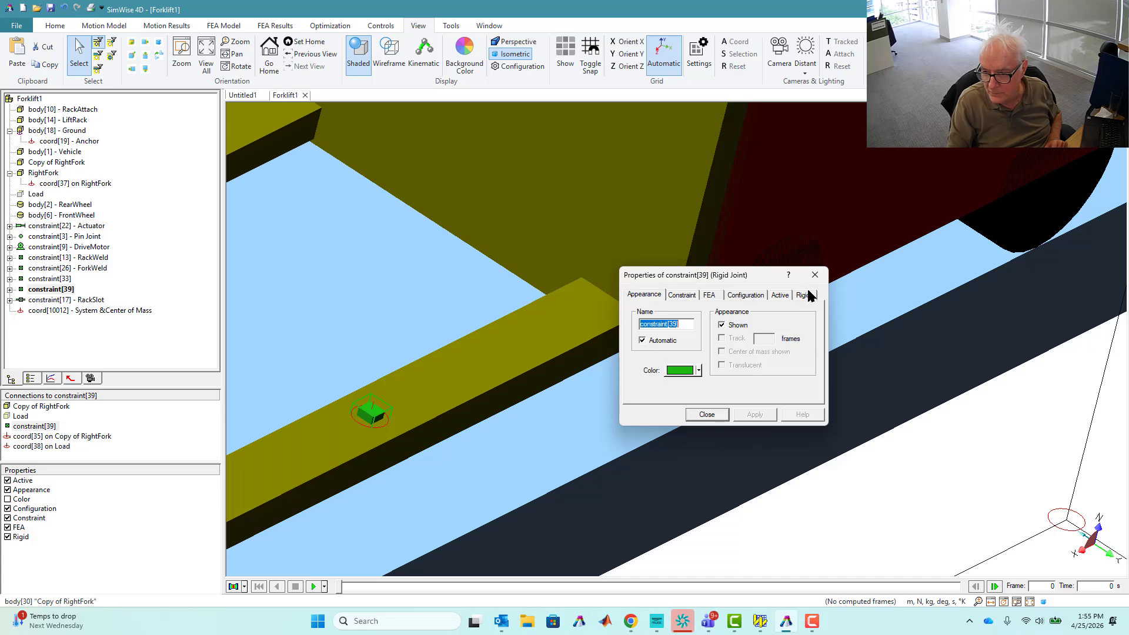
{"action": "left_click", "coordinate": [682, 297]}
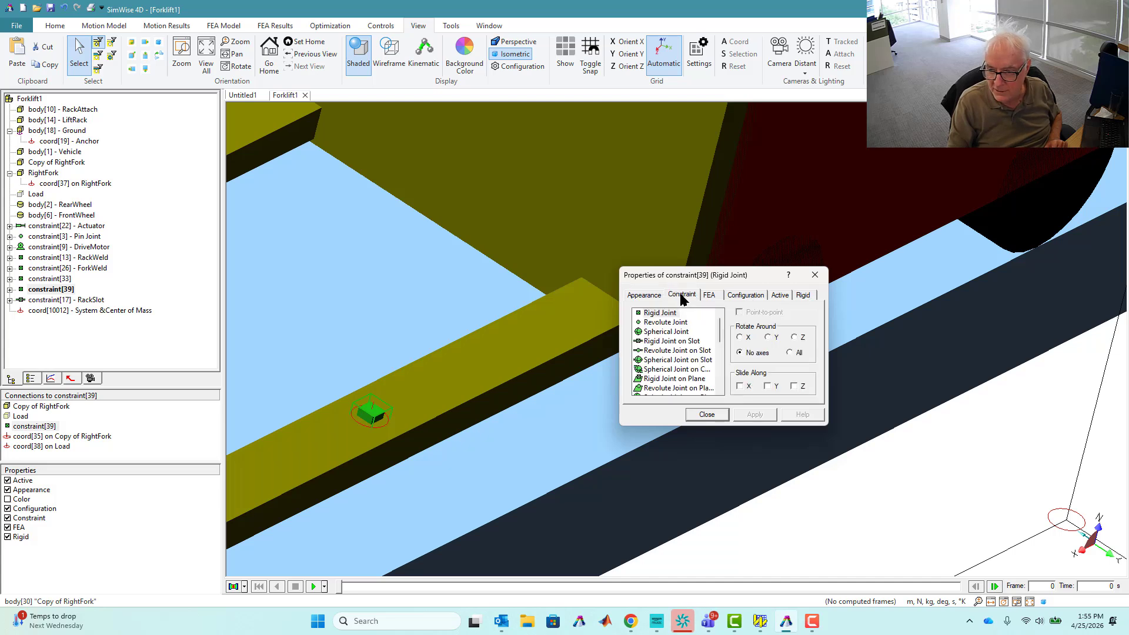
{"action": "left_click_drag", "start_coordinate": [734, 285], "coordinate": [757, 281]}
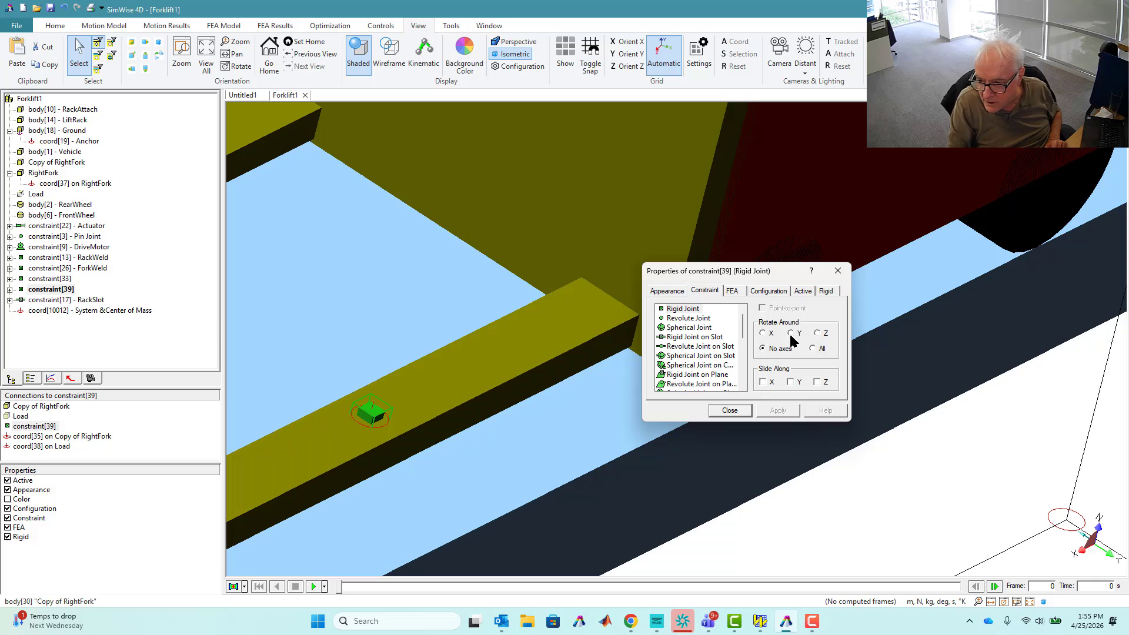
{"action": "left_click", "coordinate": [764, 334]}
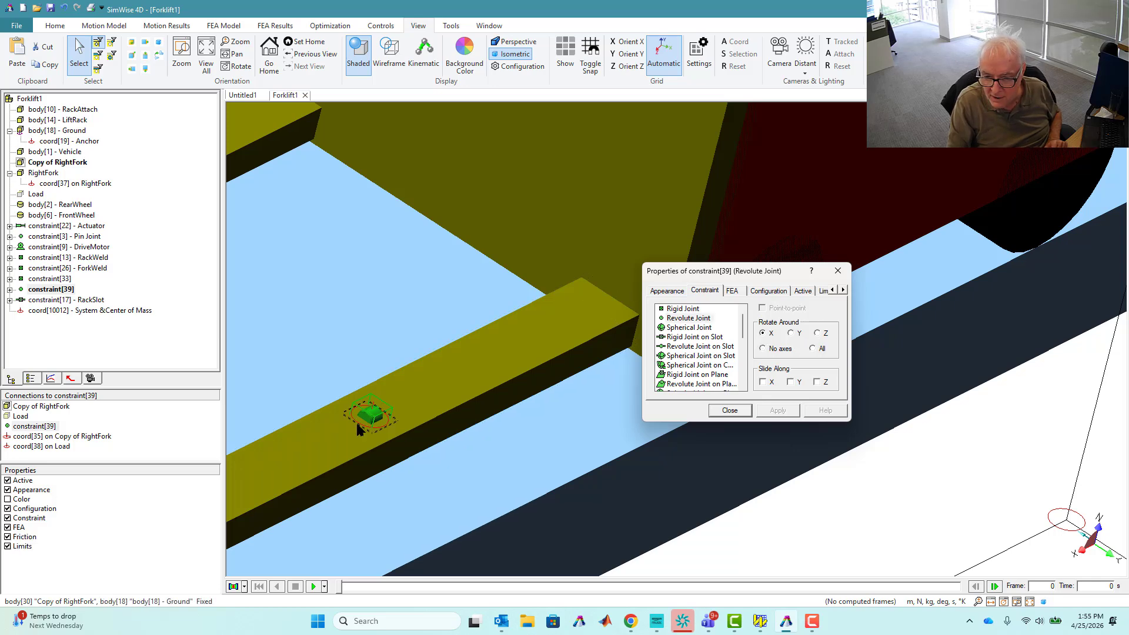
{"action": "scroll", "coordinate": [365, 421], "scroll_direction": "up", "scroll_amount": 1}
{"action": "scroll", "coordinate": [365, 418], "scroll_direction": "up", "scroll_amount": 1}
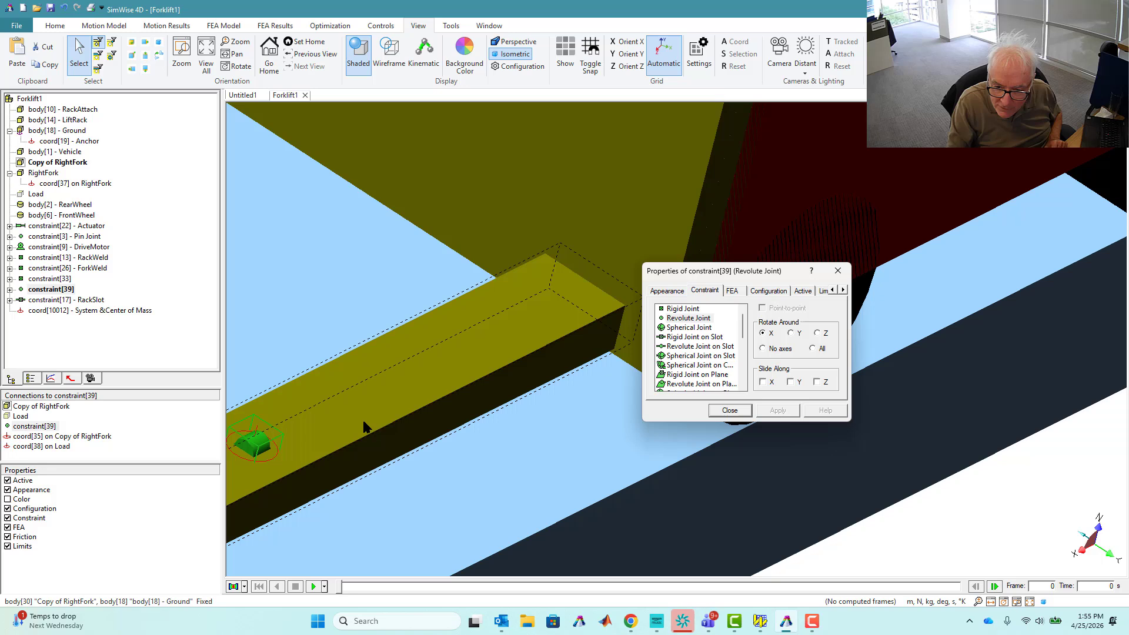
{"action": "left_click", "coordinate": [289, 432]}
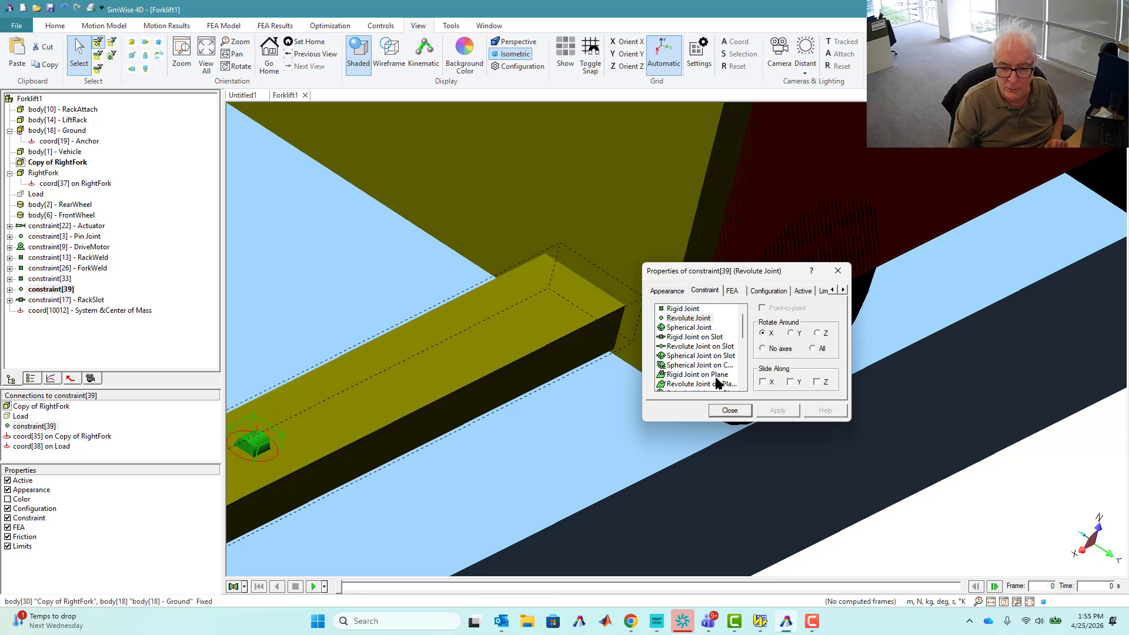
{"action": "left_click", "coordinate": [730, 410]}
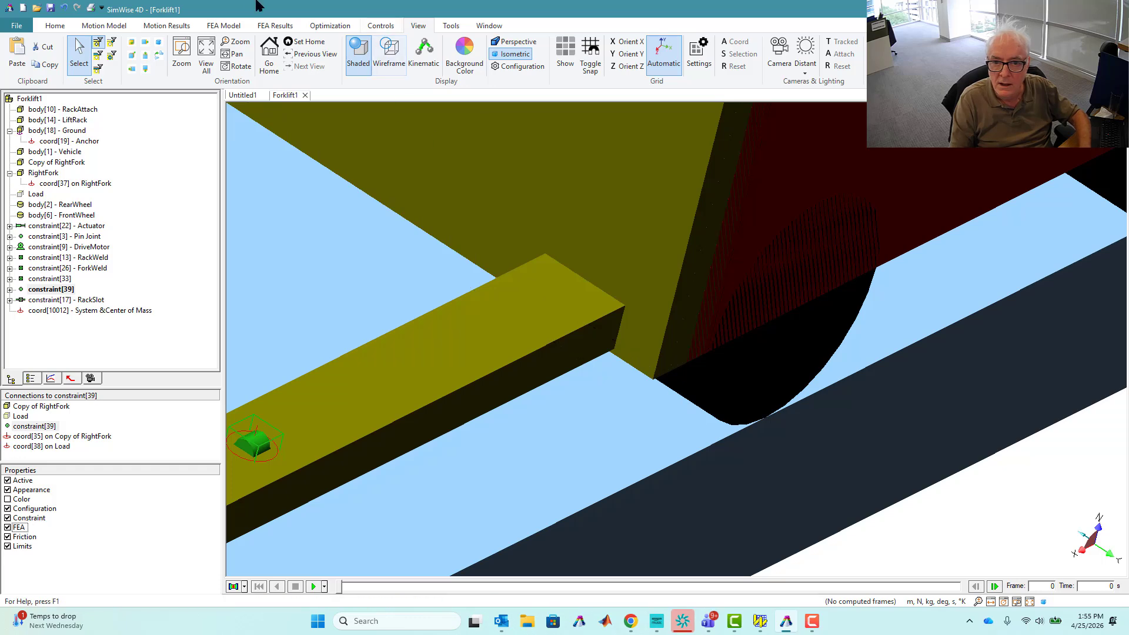
{"action": "left_click", "coordinate": [55, 27]}
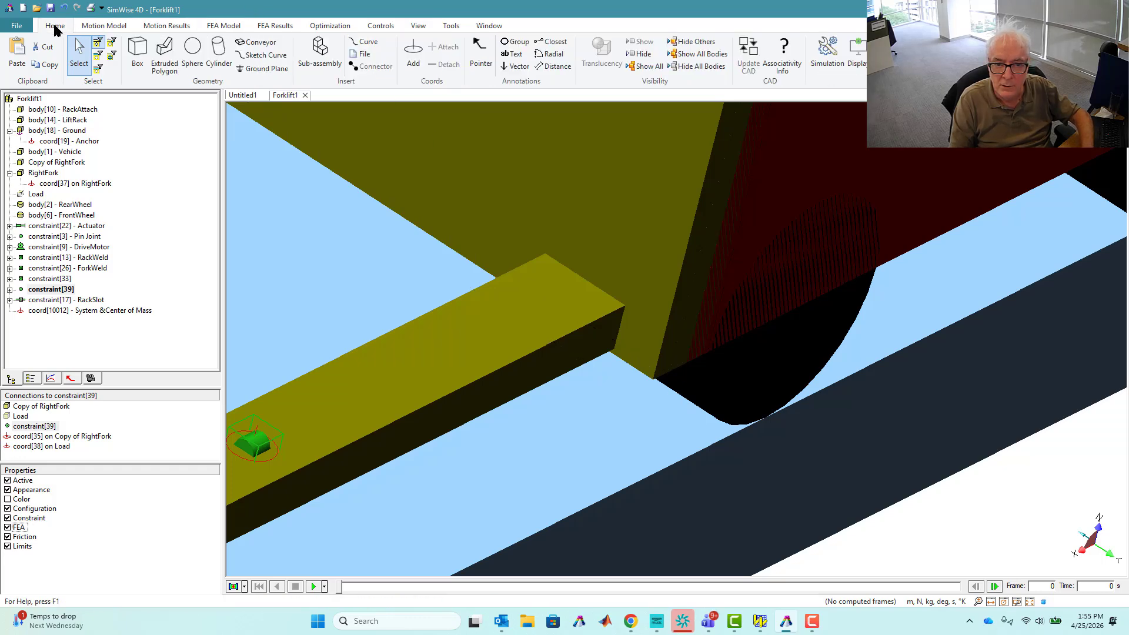
- Create a rigid joint between Load and the coord on top of RightFork, joining Load in place
{"action": "left_click", "coordinate": [418, 26]}
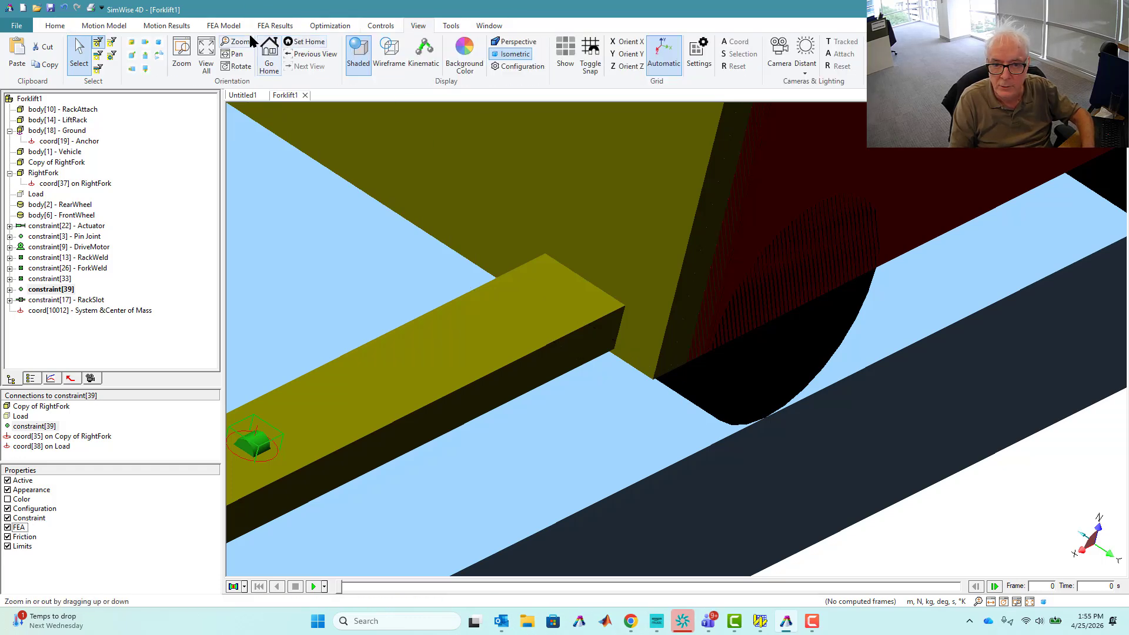
{"action": "scroll", "coordinate": [518, 280], "scroll_direction": "down", "scroll_amount": 6}
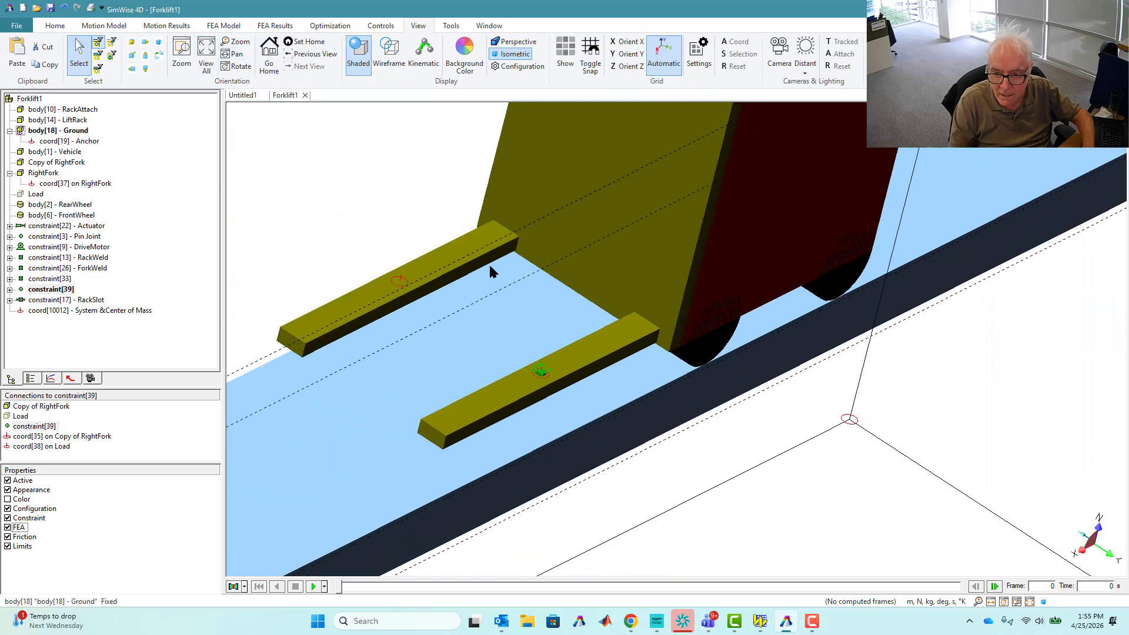
{"action": "left_click", "coordinate": [399, 285]}
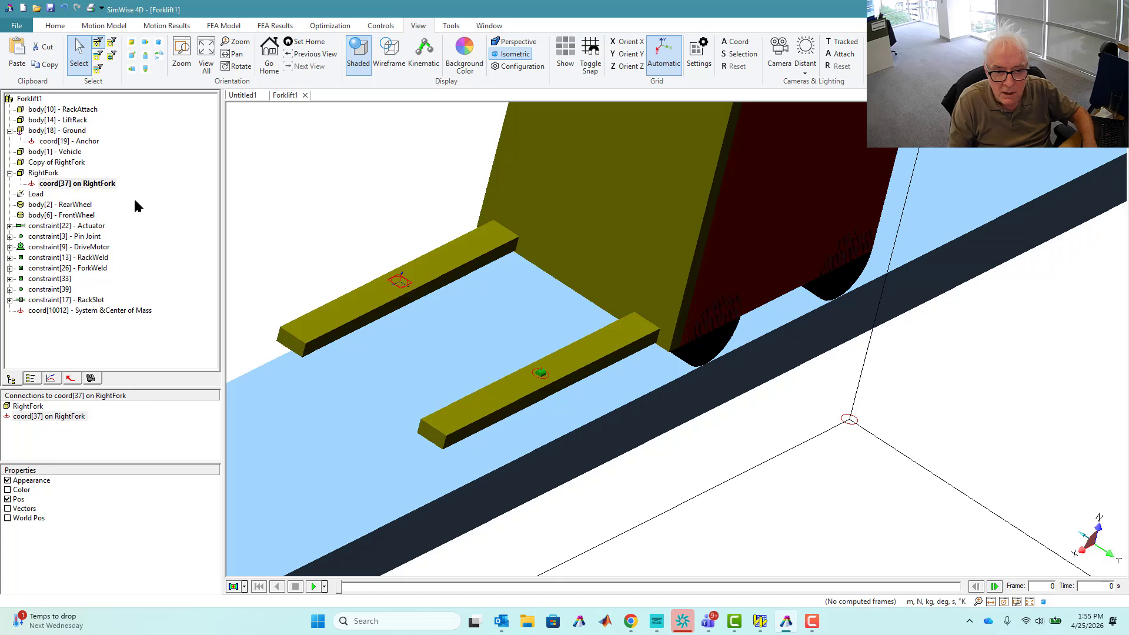
{"action": "left_click", "coordinate": [21, 198]}
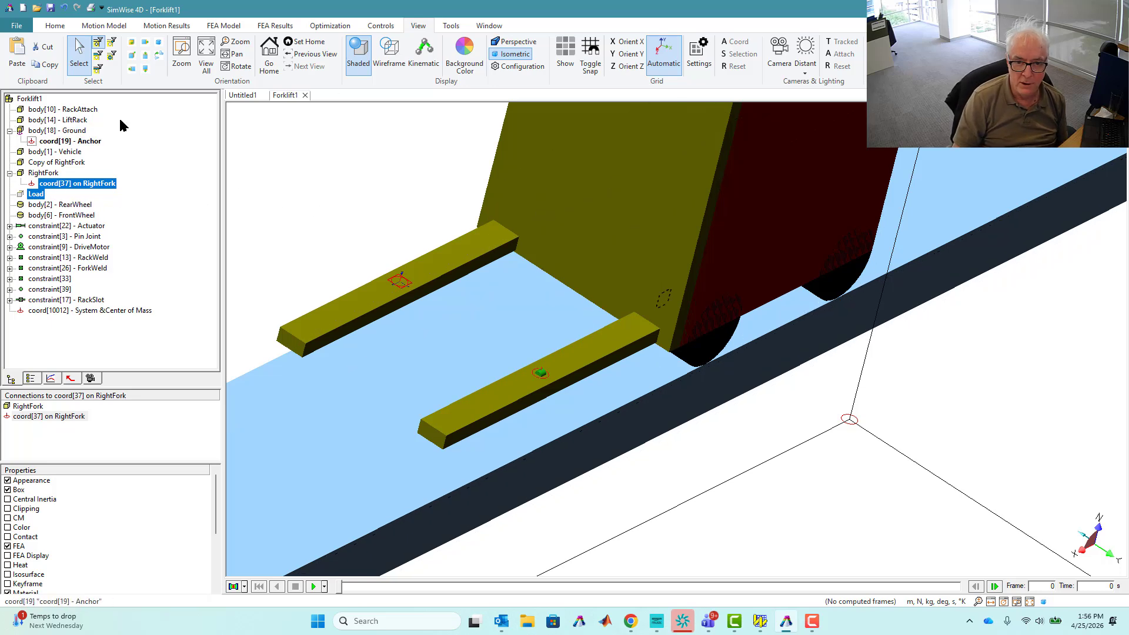
{"action": "left_click", "coordinate": [112, 30]}
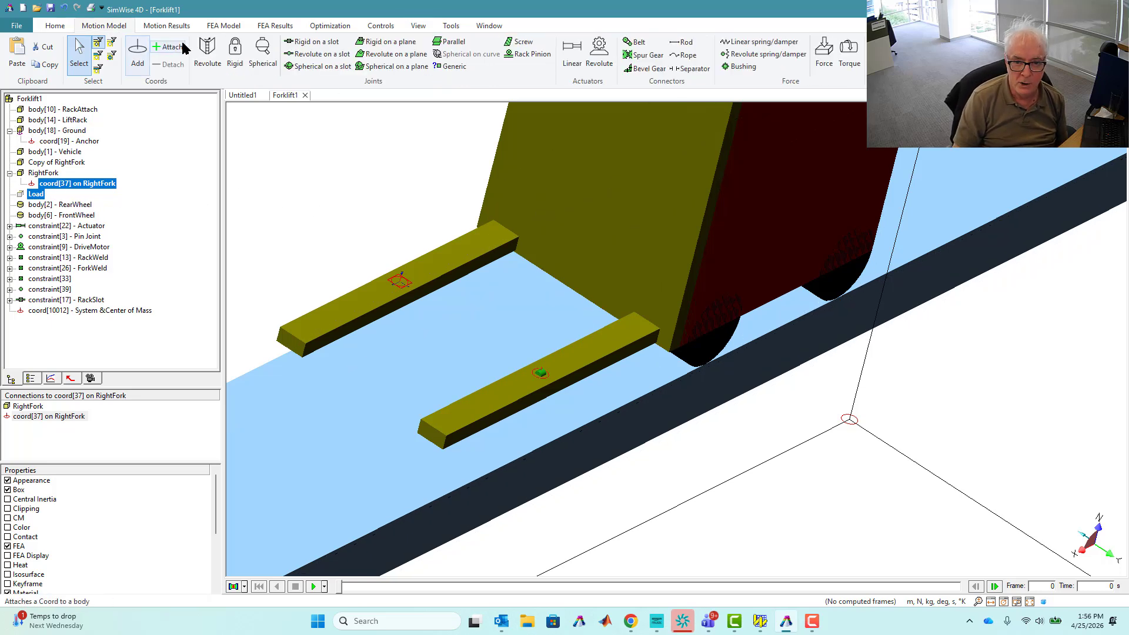
{"action": "left_click", "coordinate": [236, 48]}
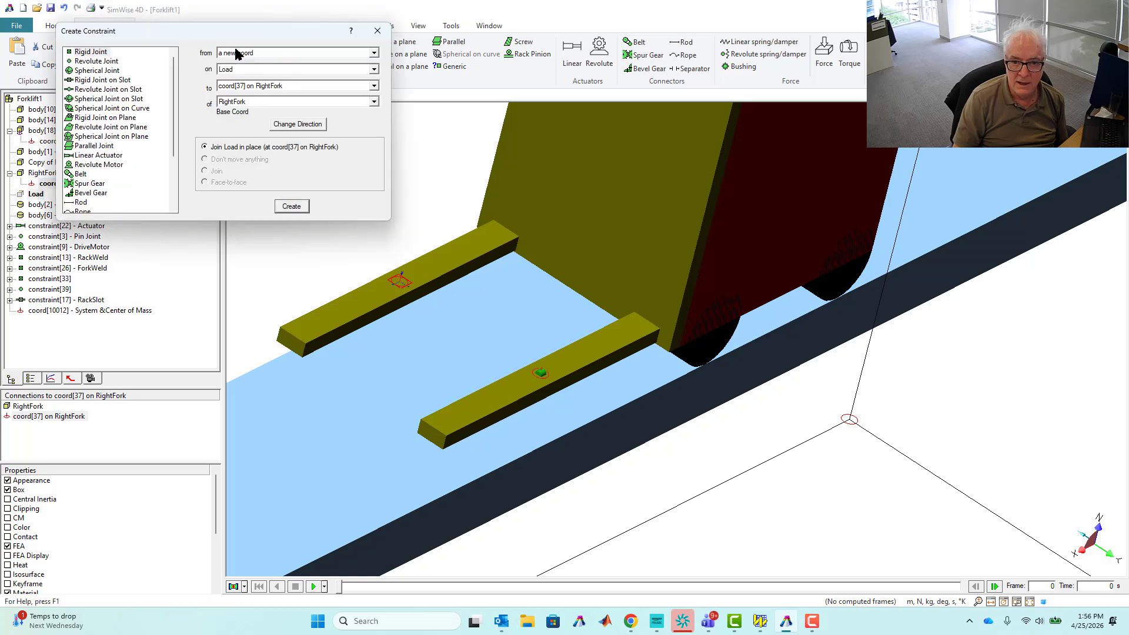
{"action": "left_click", "coordinate": [83, 52]}
{"action": "left_click", "coordinate": [293, 206]}
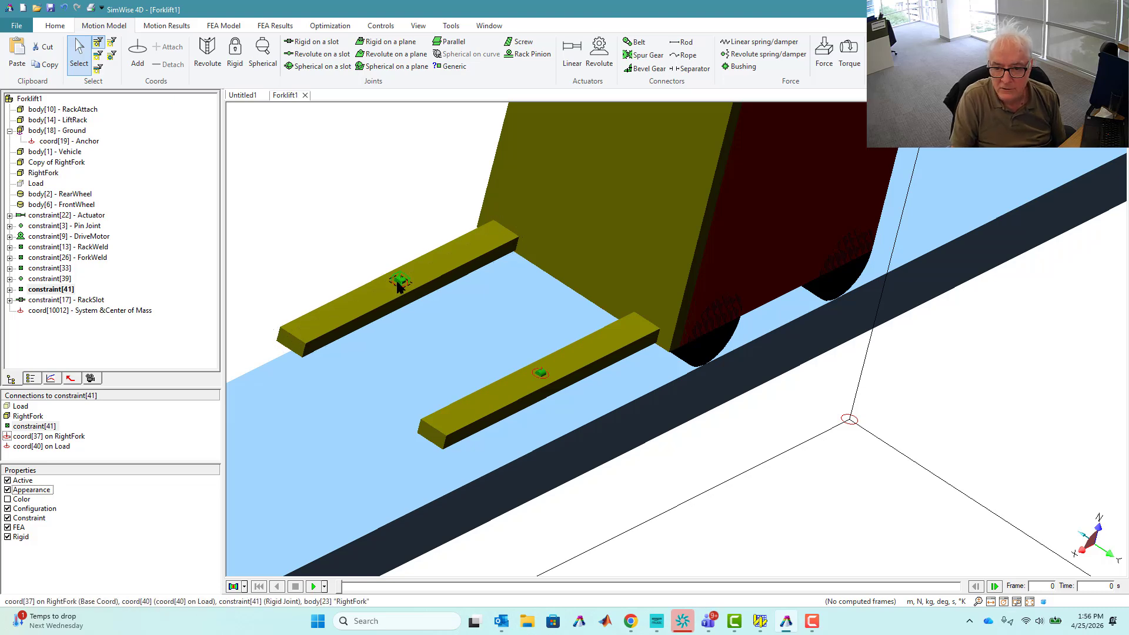
- Switch the model display to wireframe to expose the new joint symbol on RightFork for selection
{"action": "scroll", "coordinate": [399, 286], "scroll_direction": "up", "scroll_amount": 3}
{"action": "scroll", "coordinate": [397, 283], "scroll_direction": "up", "scroll_amount": 1}
{"action": "scroll", "coordinate": [398, 283], "scroll_direction": "down", "scroll_amount": 1}
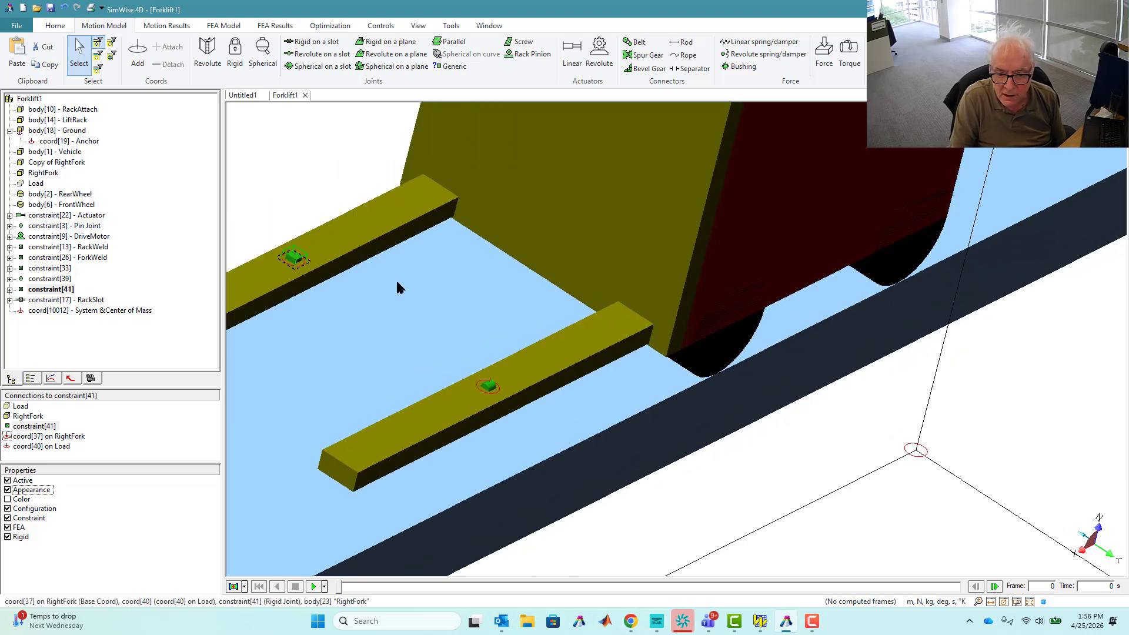
{"action": "scroll", "coordinate": [339, 270], "scroll_direction": "up", "scroll_amount": 1}
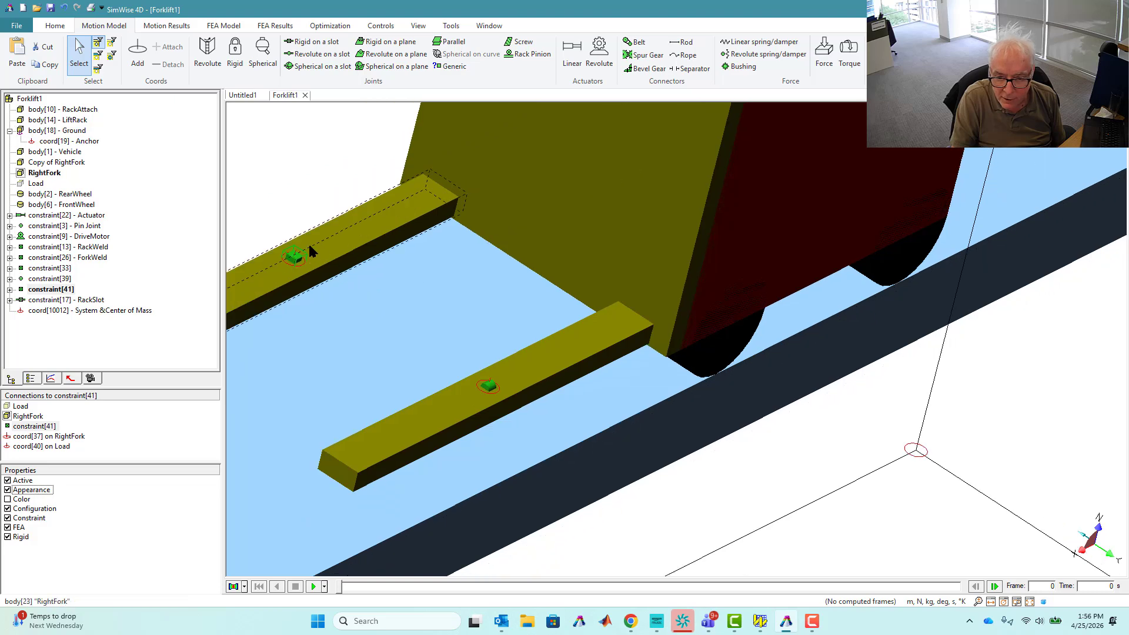
{"action": "left_click", "coordinate": [296, 258]}
{"action": "double_click", "coordinate": [296, 257]}
{"action": "left_click", "coordinate": [255, 267]}
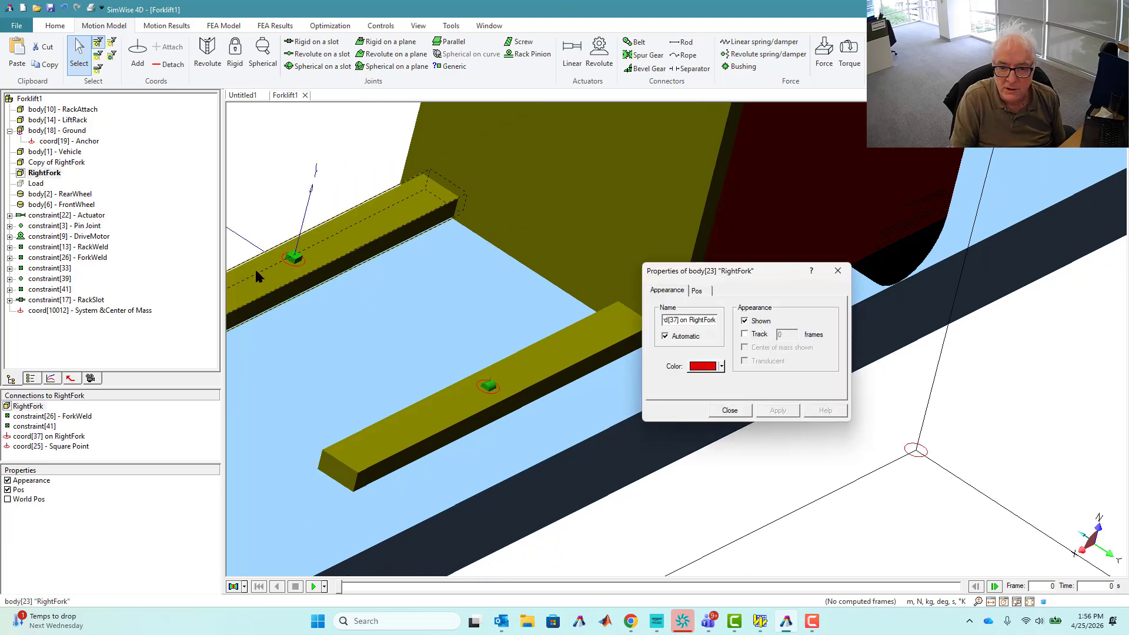
{"action": "left_click", "coordinate": [416, 27]}
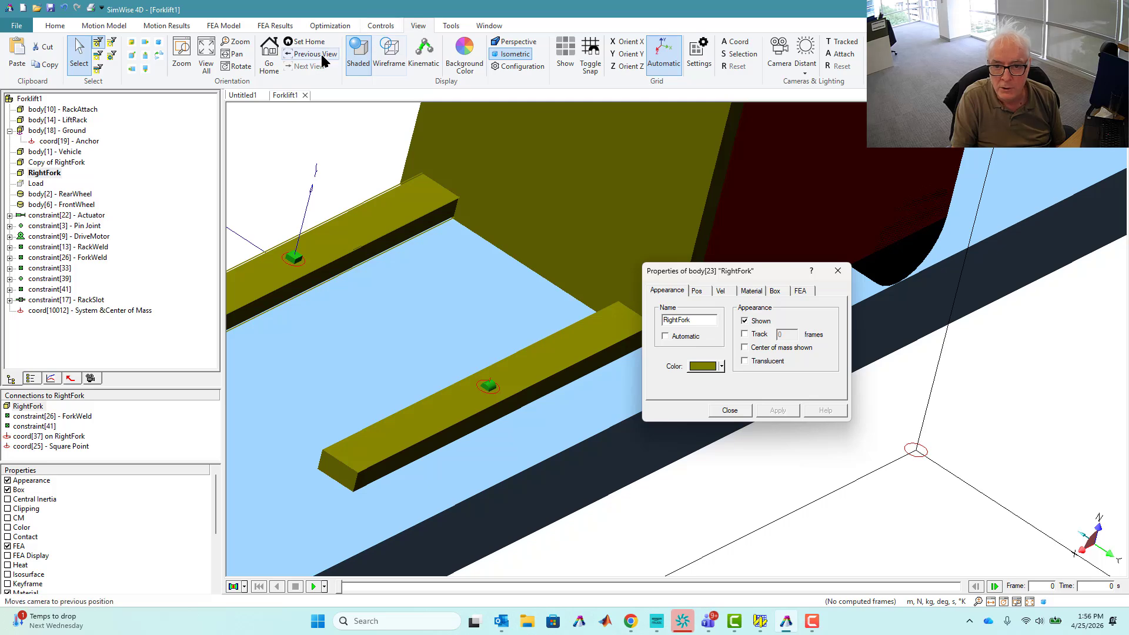
{"action": "left_click", "coordinate": [389, 54]}
- Change the joint between Load and RightFork to a spherical joint on plane, allowing rotation around all axes and sliding along X and Y
{"action": "left_click", "coordinate": [294, 259]}
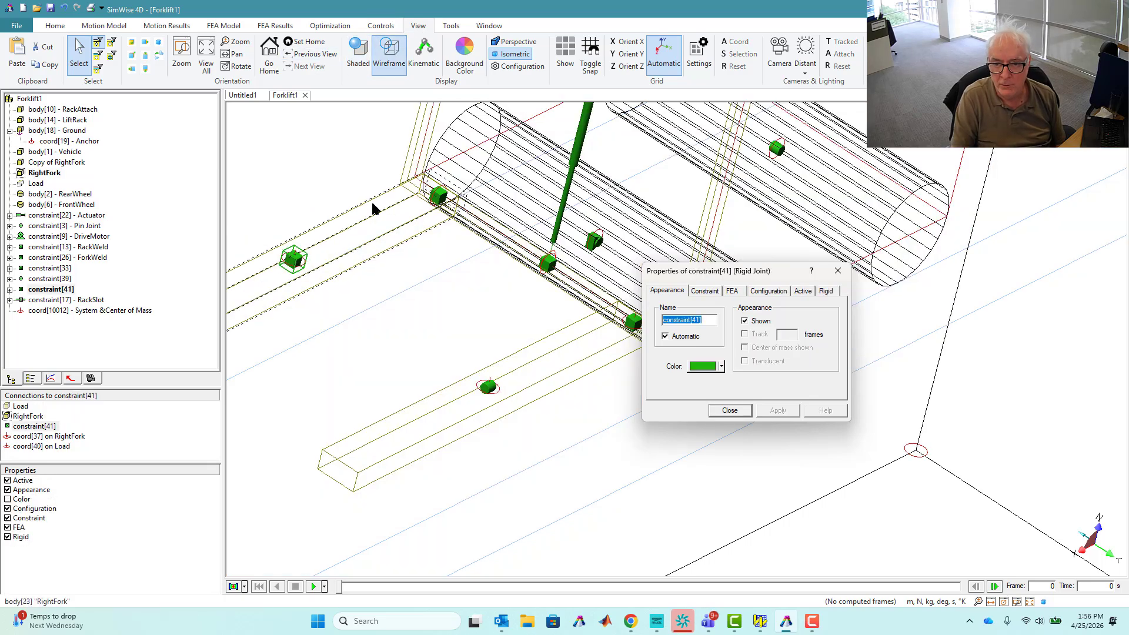
{"action": "left_click_drag", "start_coordinate": [738, 274], "coordinate": [520, 300]}
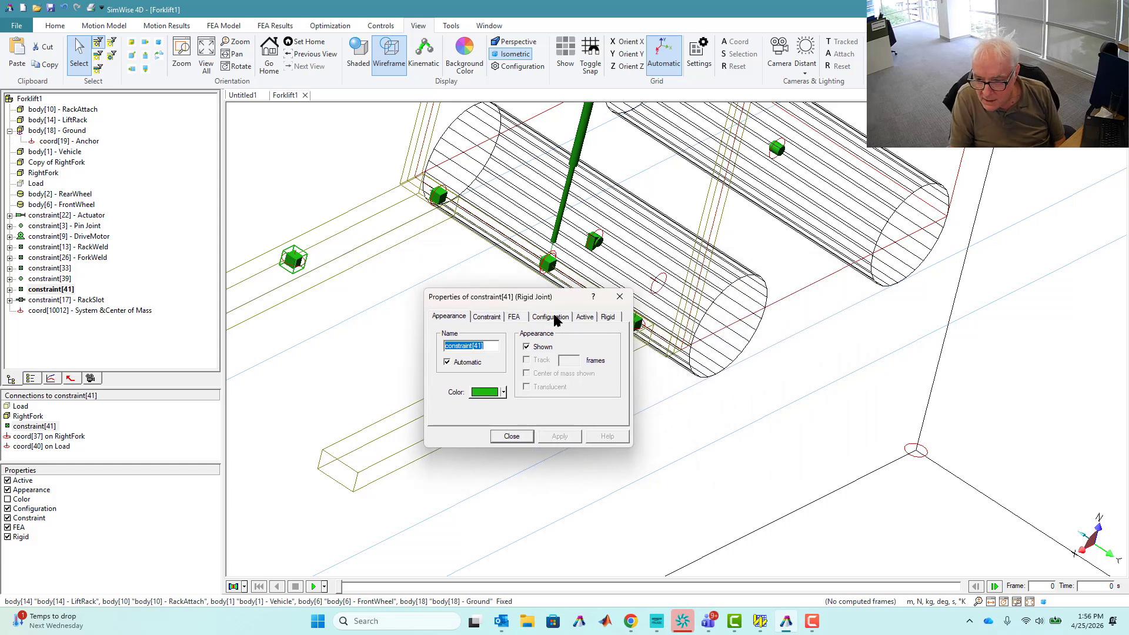
{"action": "left_click", "coordinate": [487, 318]}
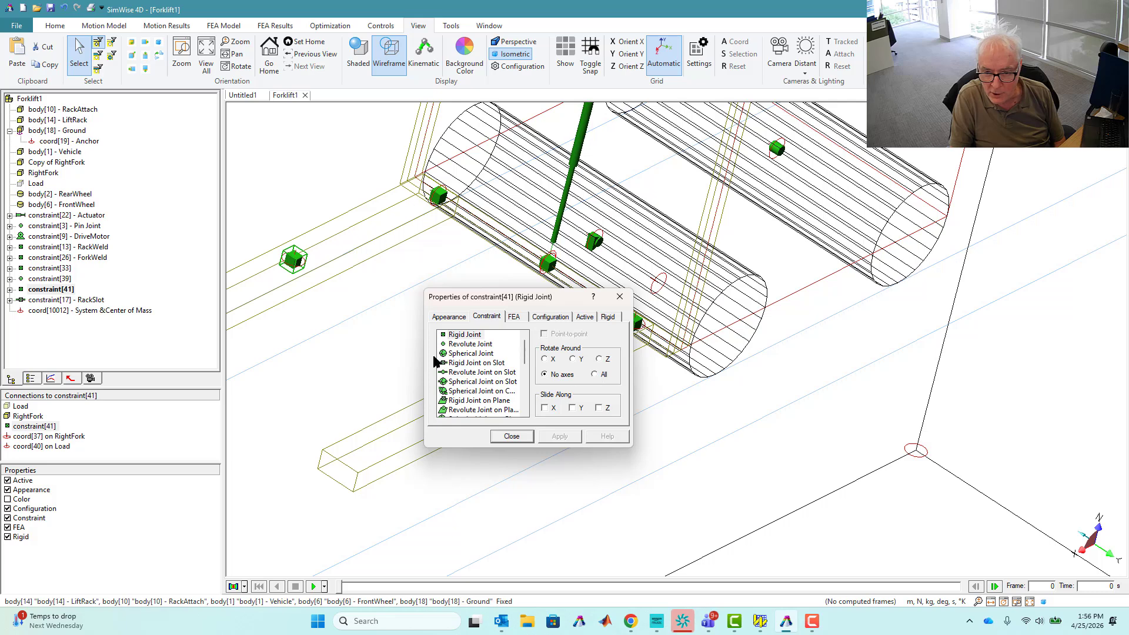
{"action": "left_click", "coordinate": [595, 374]}
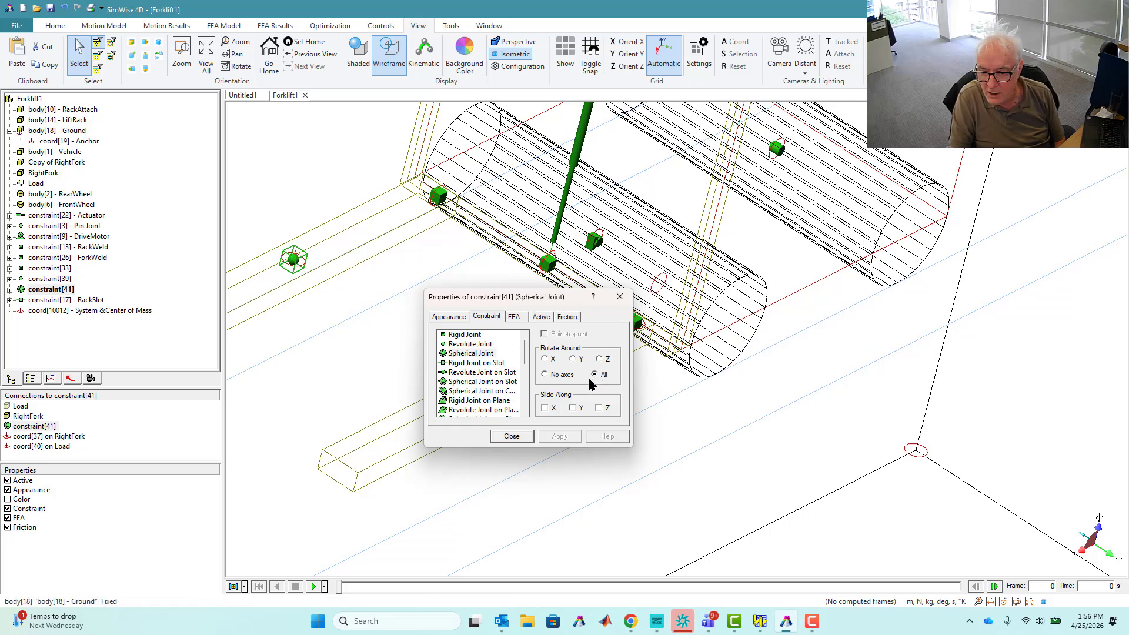
{"action": "left_click", "coordinate": [544, 408]}
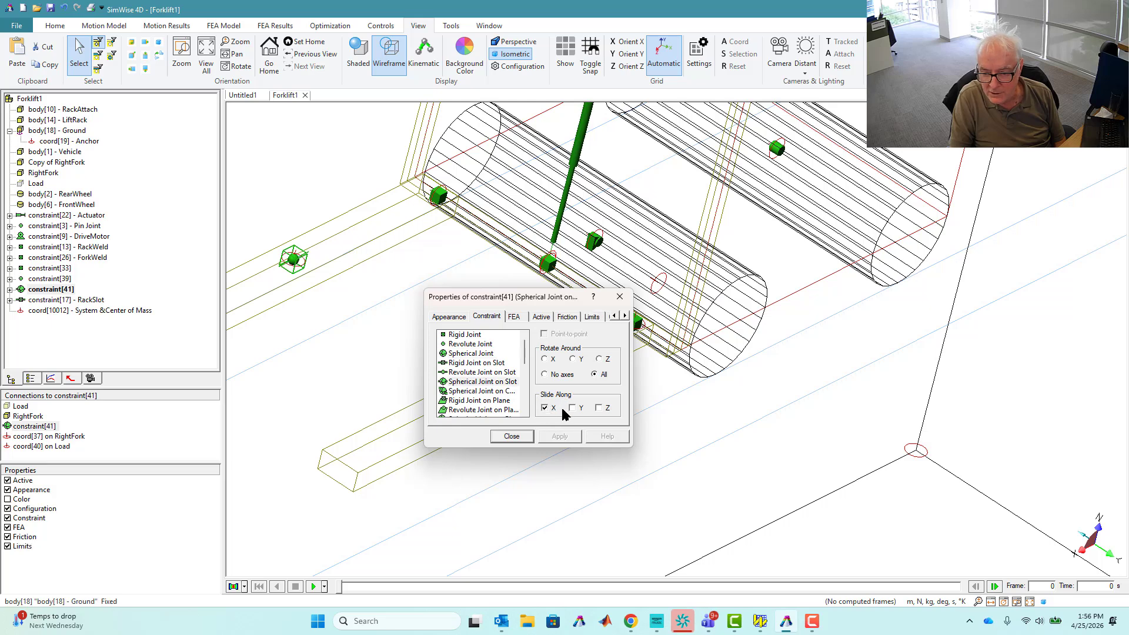
{"action": "left_click", "coordinate": [571, 407]}
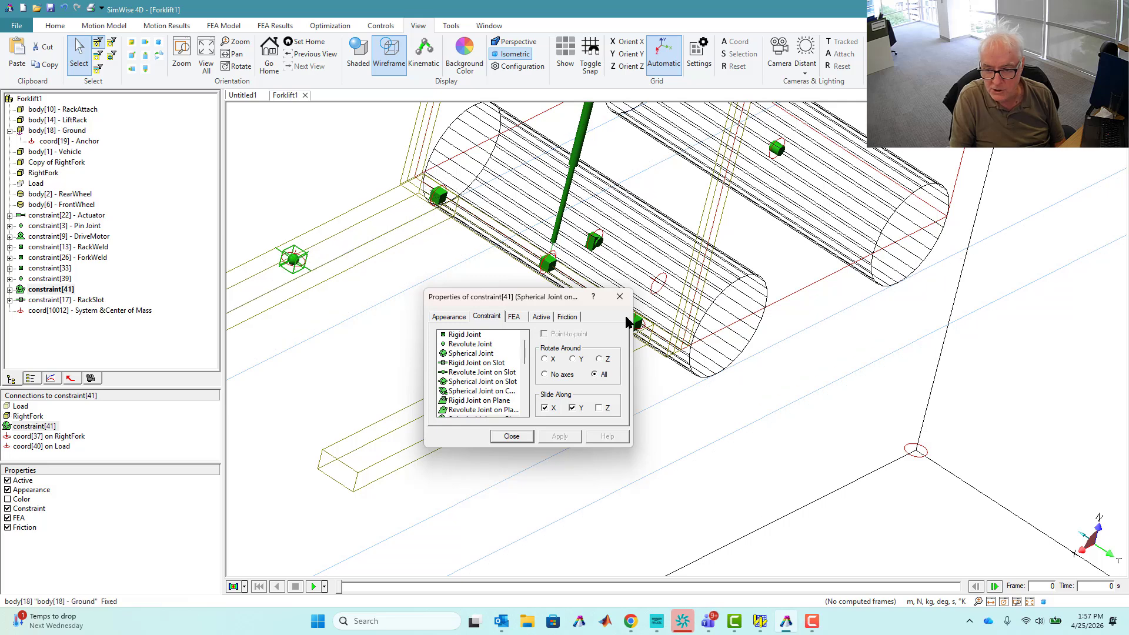
{"action": "left_click", "coordinate": [620, 297]}
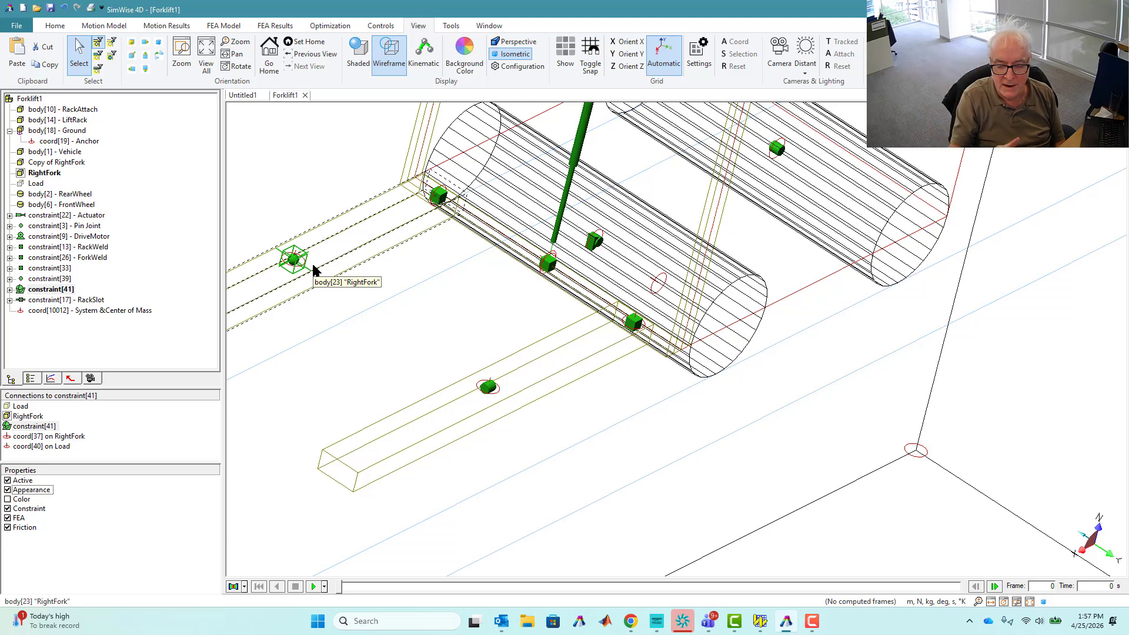
- Show the hidden Load body again within the full forklift model
{"action": "left_click", "coordinate": [487, 388]}
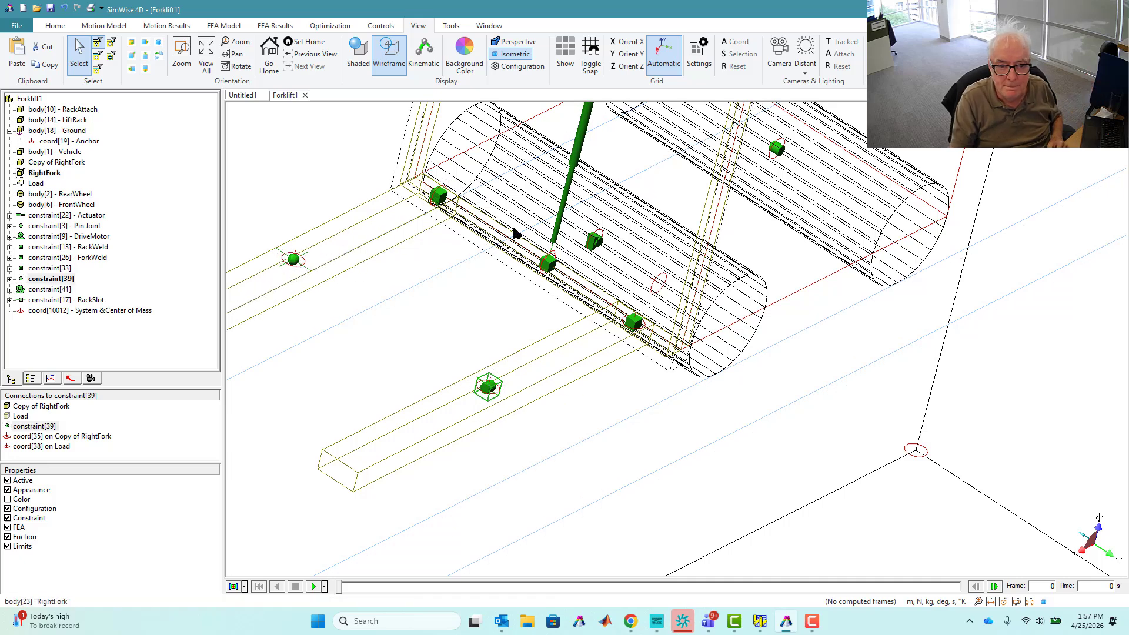
{"action": "left_click", "coordinate": [22, 184]}
{"action": "right_click", "coordinate": [22, 185]}
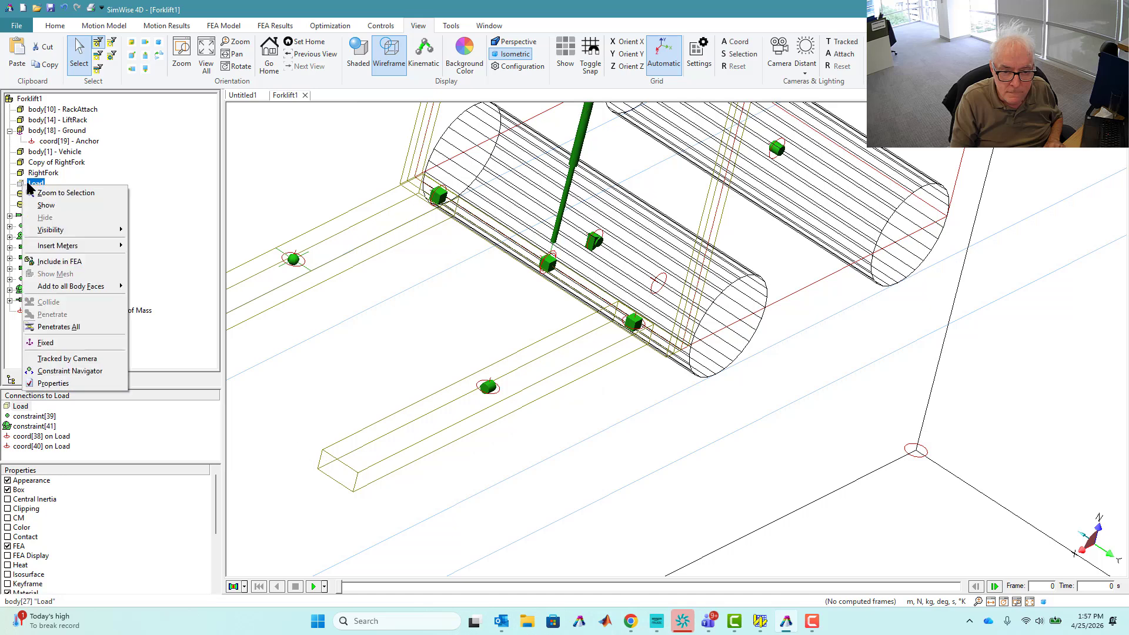
{"action": "left_click", "coordinate": [47, 204]}
{"action": "left_click", "coordinate": [207, 54]}
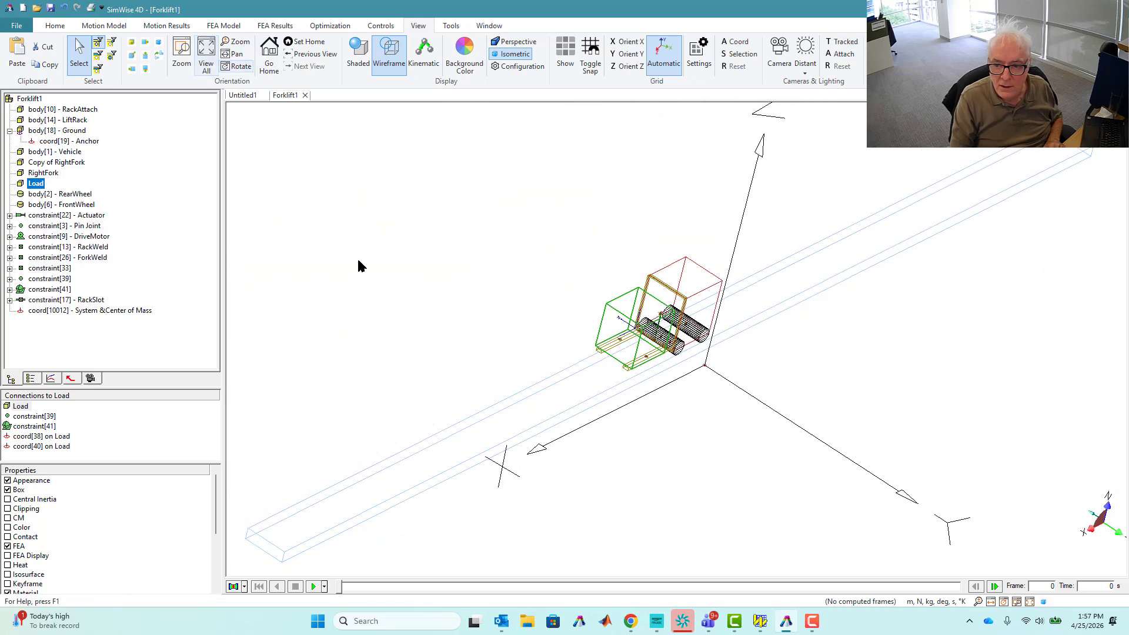
- Set the FrontWheel cylinder's height to 0.1 m
{"action": "scroll", "coordinate": [668, 398], "scroll_direction": "up", "scroll_amount": 10}
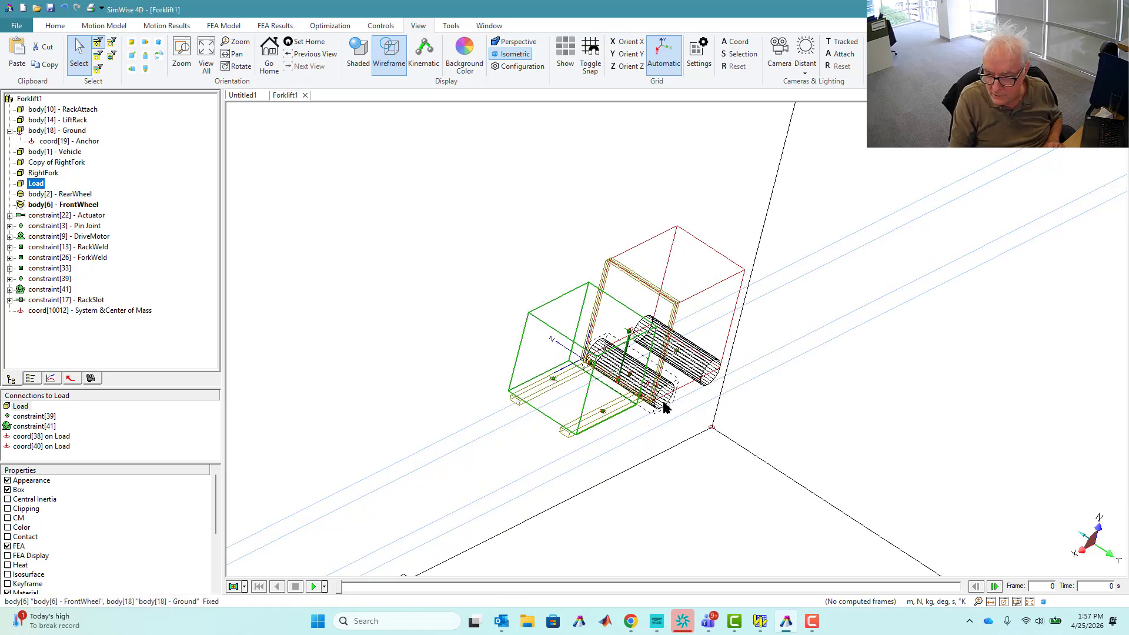
{"action": "double_click", "coordinate": [666, 403]}
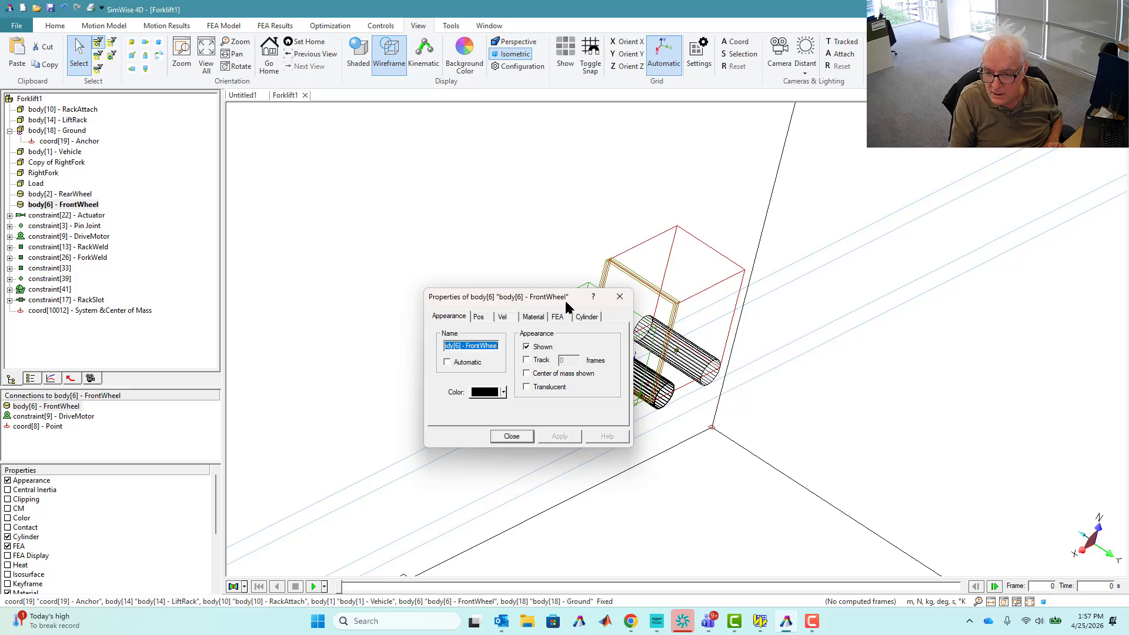
{"action": "left_click_drag", "start_coordinate": [524, 298], "coordinate": [378, 307]}
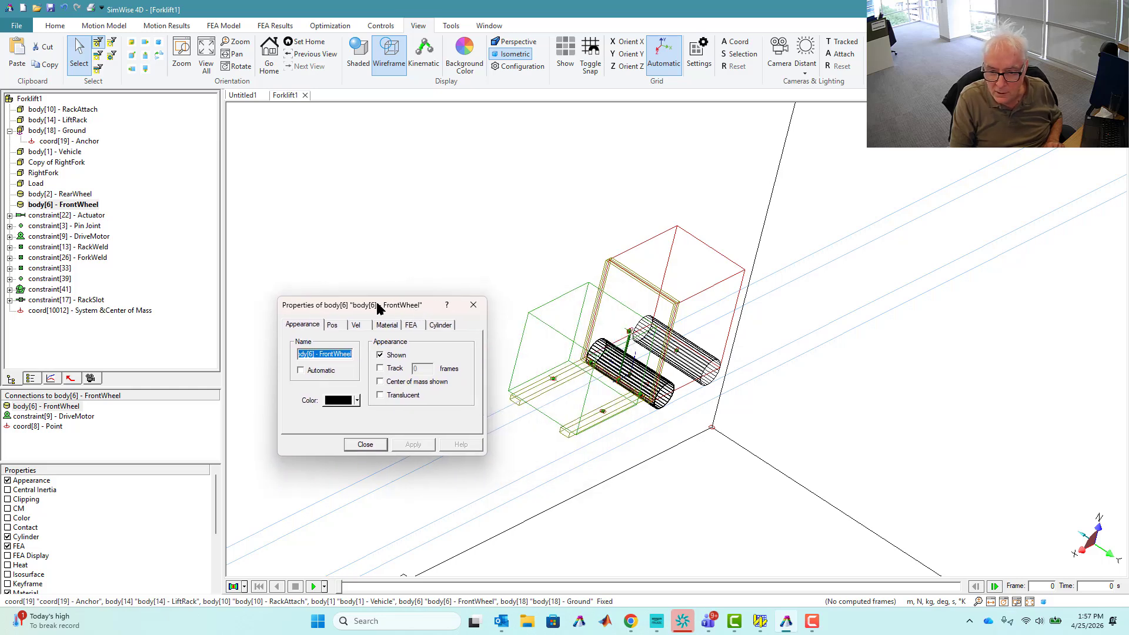
{"action": "left_click", "coordinate": [441, 325]}
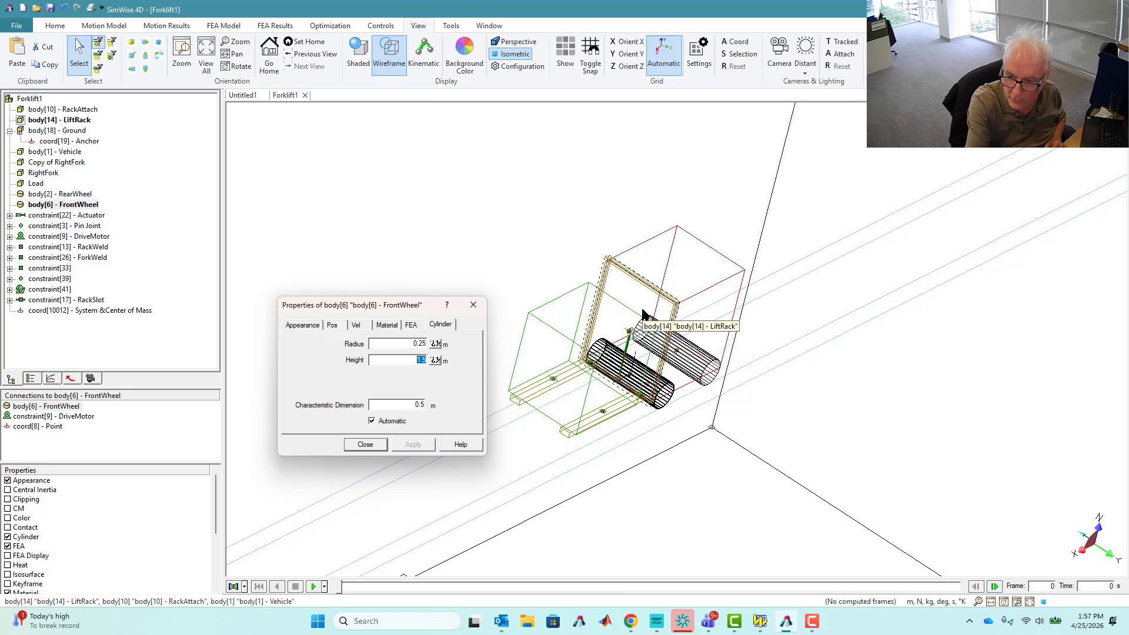
{"action": "type", "text": "0"}
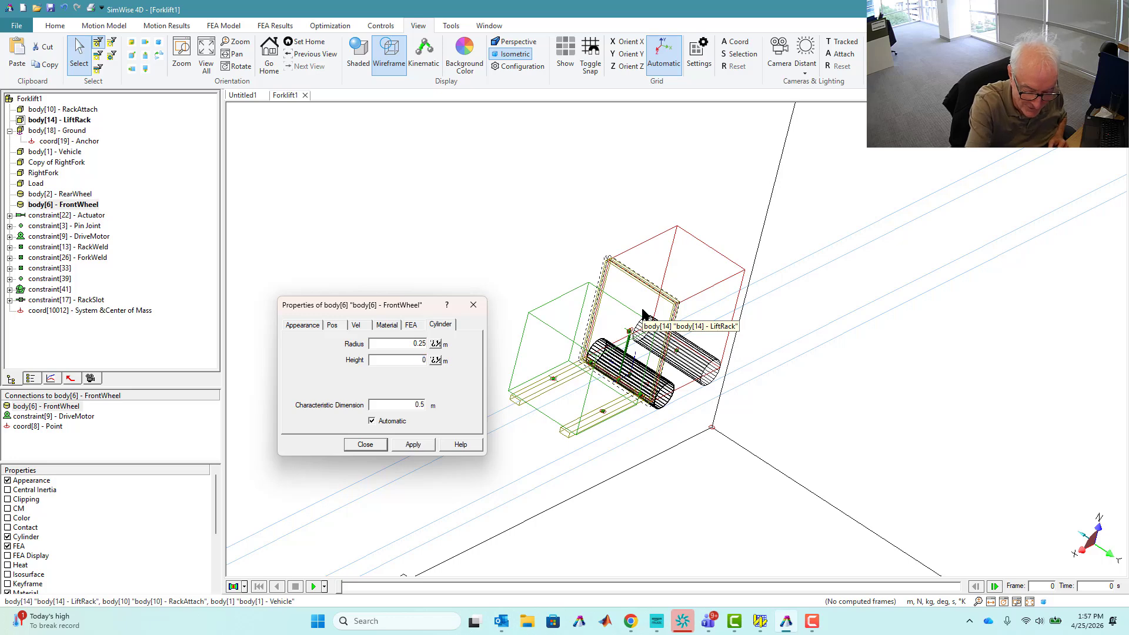
{"action": "type", "text": ".1"}
{"action": "key", "text": "Return"}
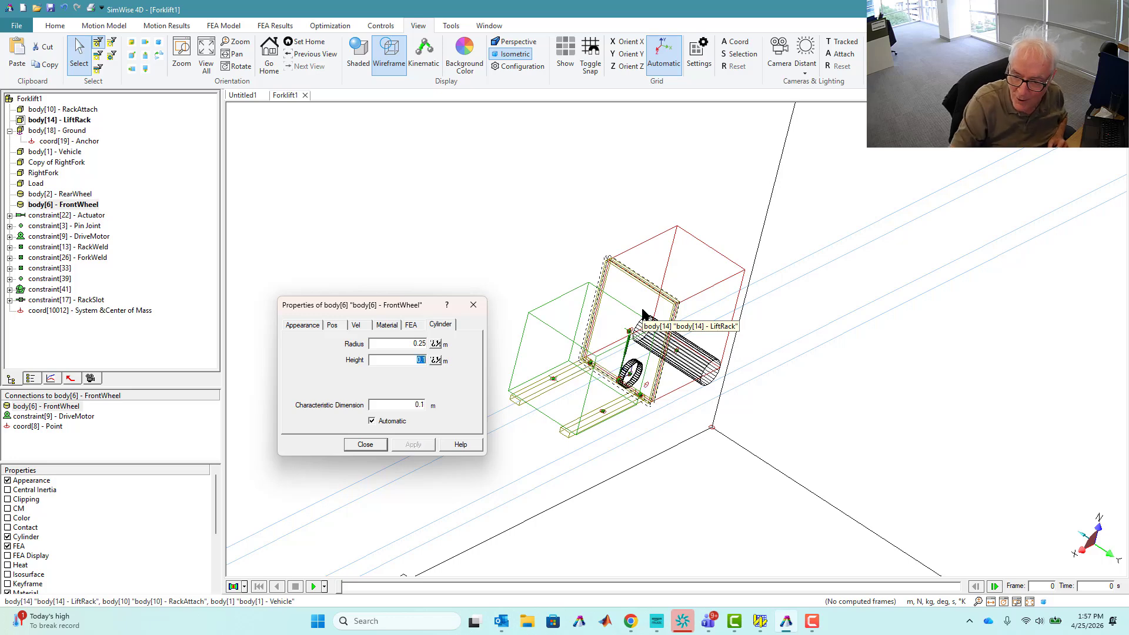
{"action": "left_click", "coordinate": [365, 445]}
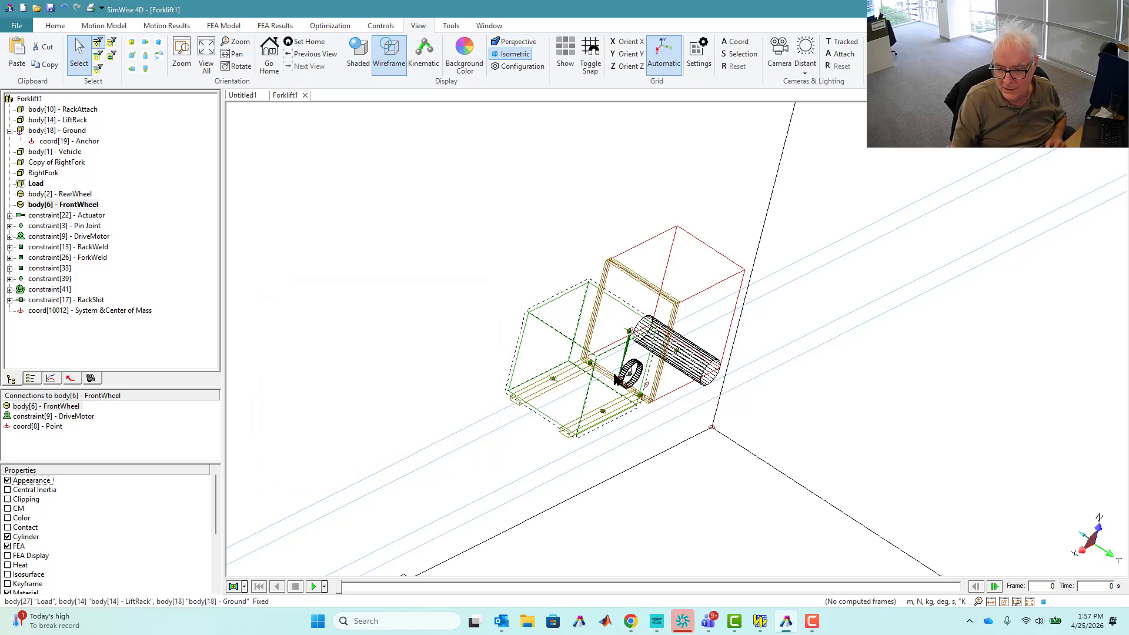
- Set the Z position of the DriveMotor's Base Point coord on the Vehicle to 0.55 m
{"action": "left_click", "coordinate": [36, 416]}
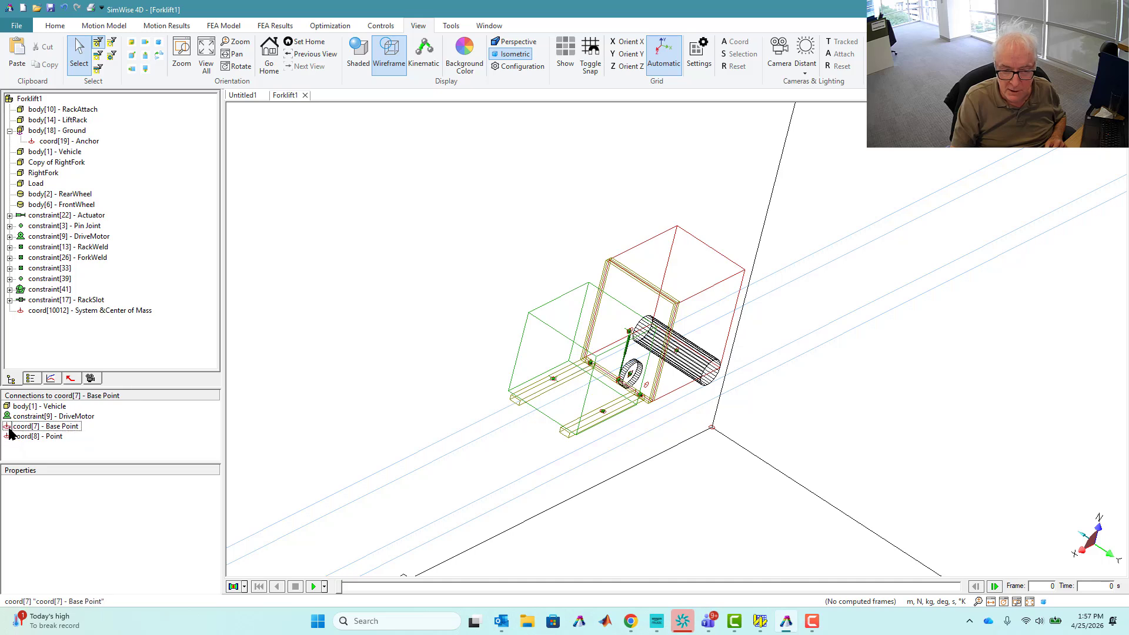
{"action": "left_click", "coordinate": [17, 437]}
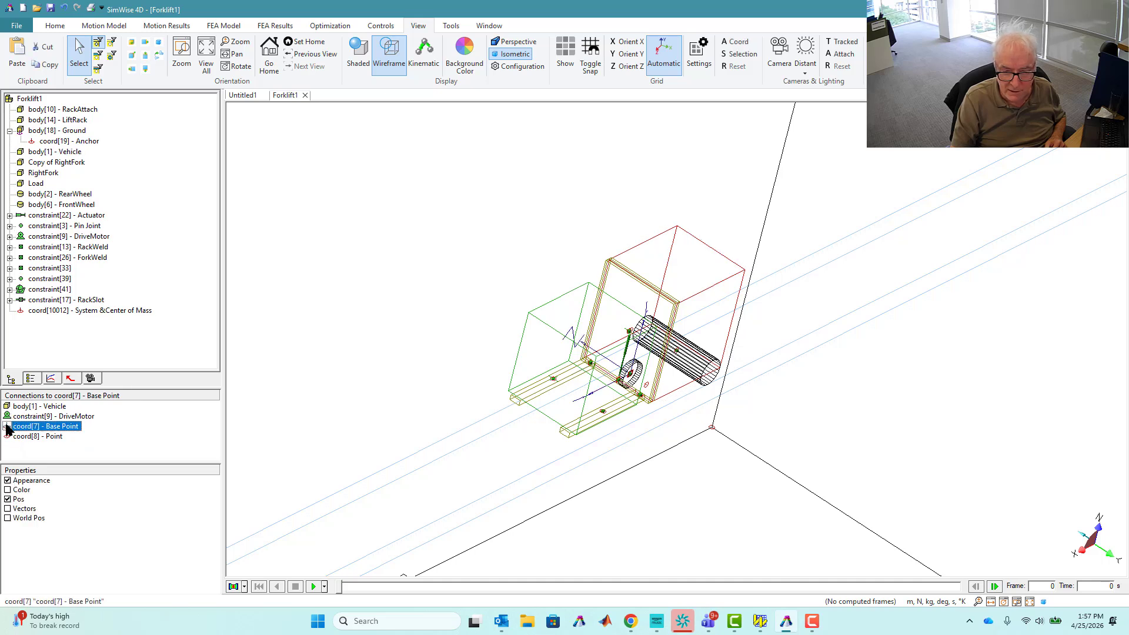
{"action": "double_click", "coordinate": [6, 427]}
{"action": "left_click_drag", "start_coordinate": [338, 314], "coordinate": [407, 318]}
{"action": "left_click", "coordinate": [395, 336]}
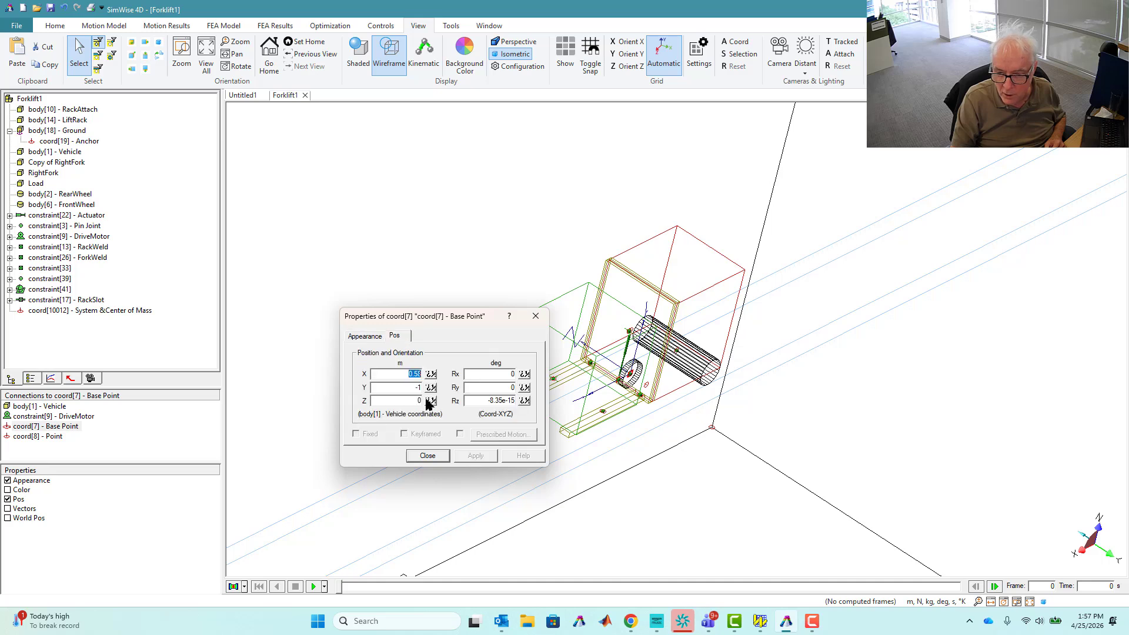
{"action": "left_click", "coordinate": [401, 400]}
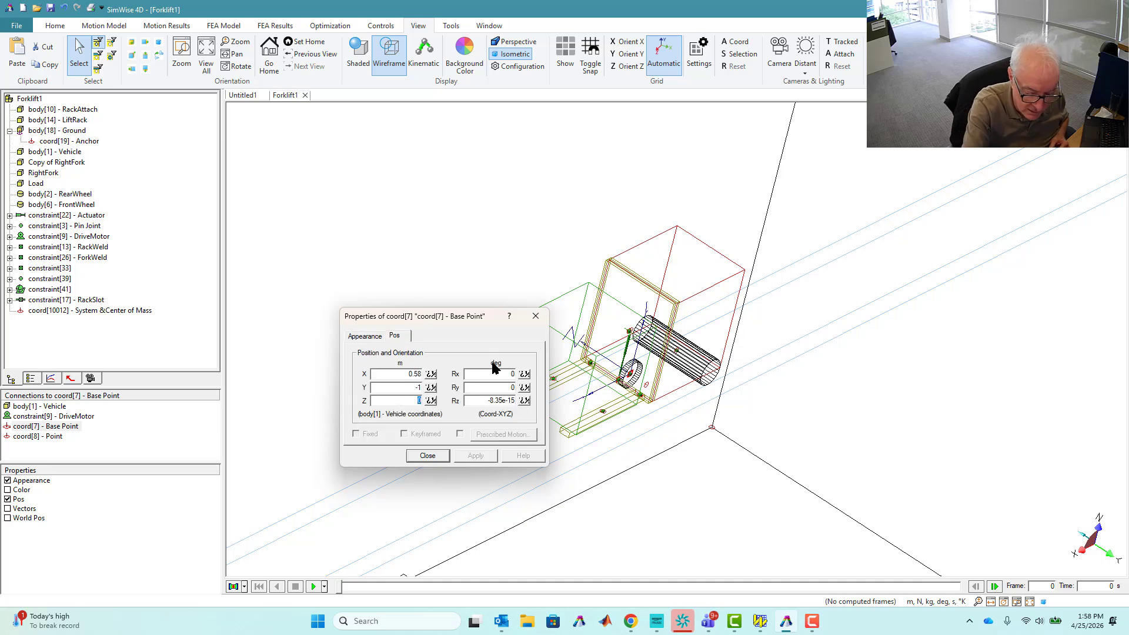
{"action": "type", "text": "0.55"}
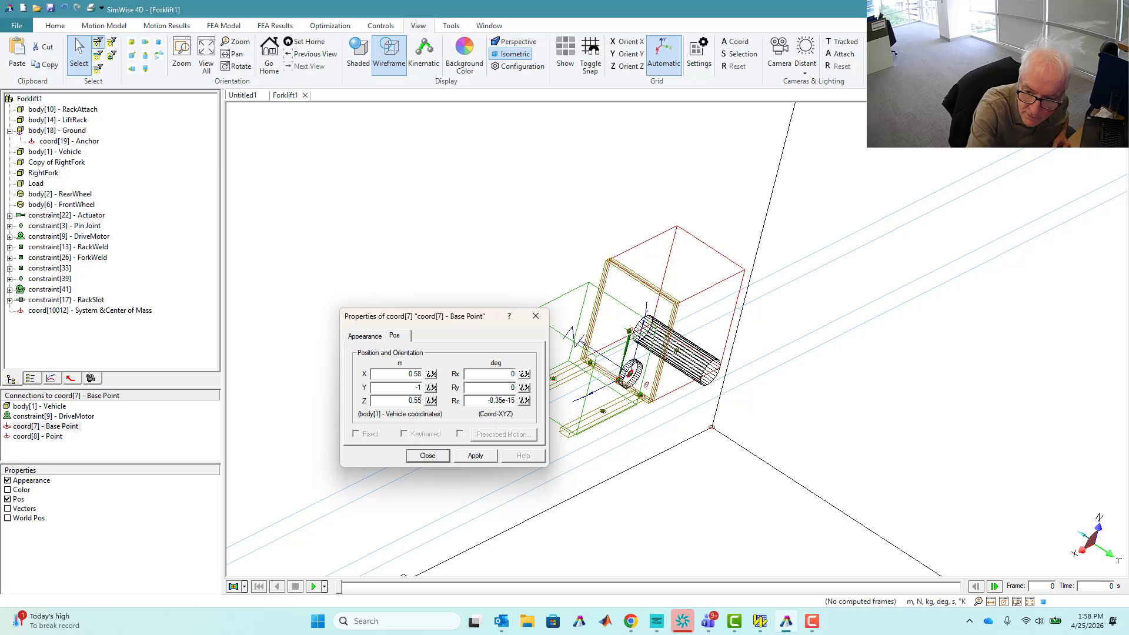
{"action": "left_click", "coordinate": [469, 454]}
{"action": "left_click", "coordinate": [428, 456]}
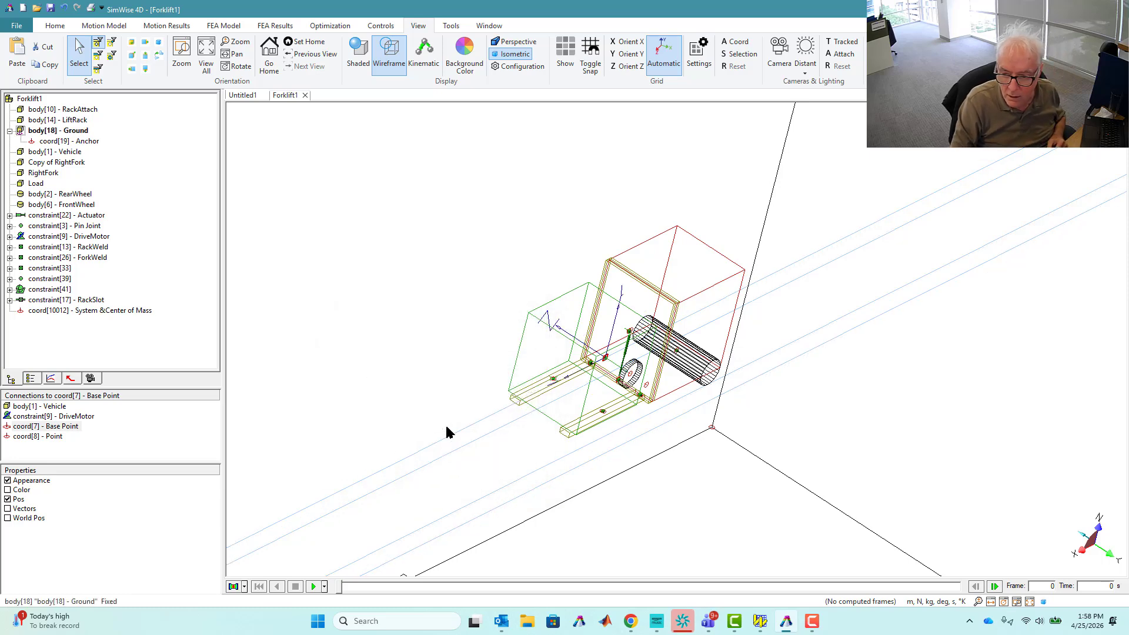
- Rejoin the split DriveMotor constraint with the Assemble option so the FrontWheel moves to its coord on the Vehicle
{"action": "left_click", "coordinate": [8, 417]}
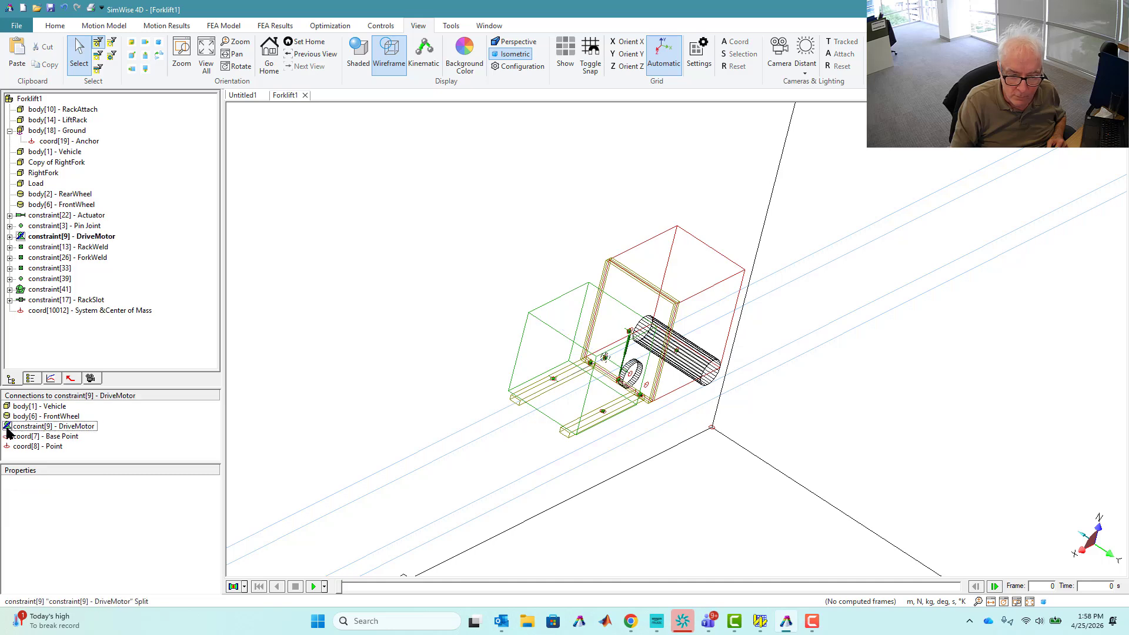
{"action": "right_click", "coordinate": [8, 432]}
{"action": "left_click", "coordinate": [39, 510]}
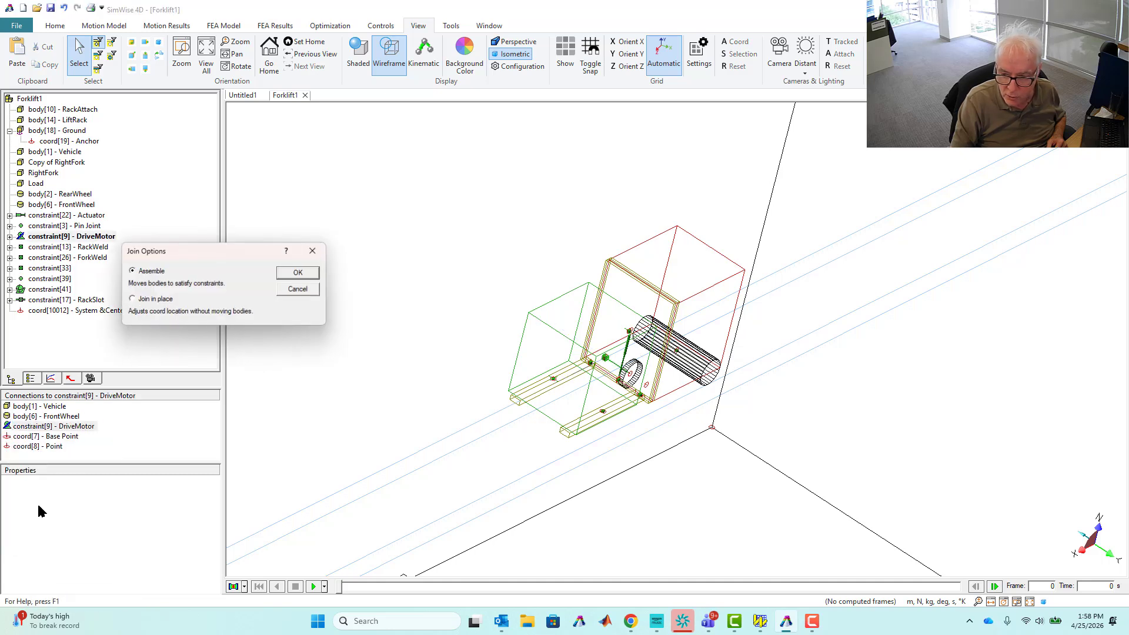
{"action": "left_click", "coordinate": [298, 274]}
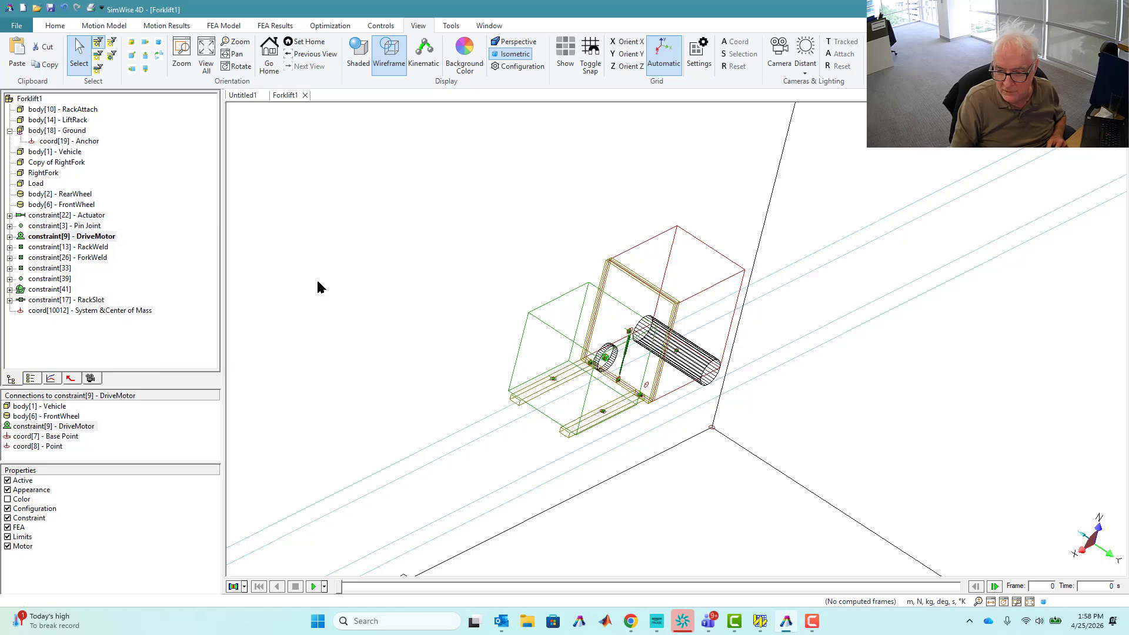
- Set the RearWheel cylinder's height to 0.1 m
{"action": "left_click", "coordinate": [710, 386]}
{"action": "double_click", "coordinate": [710, 385]}
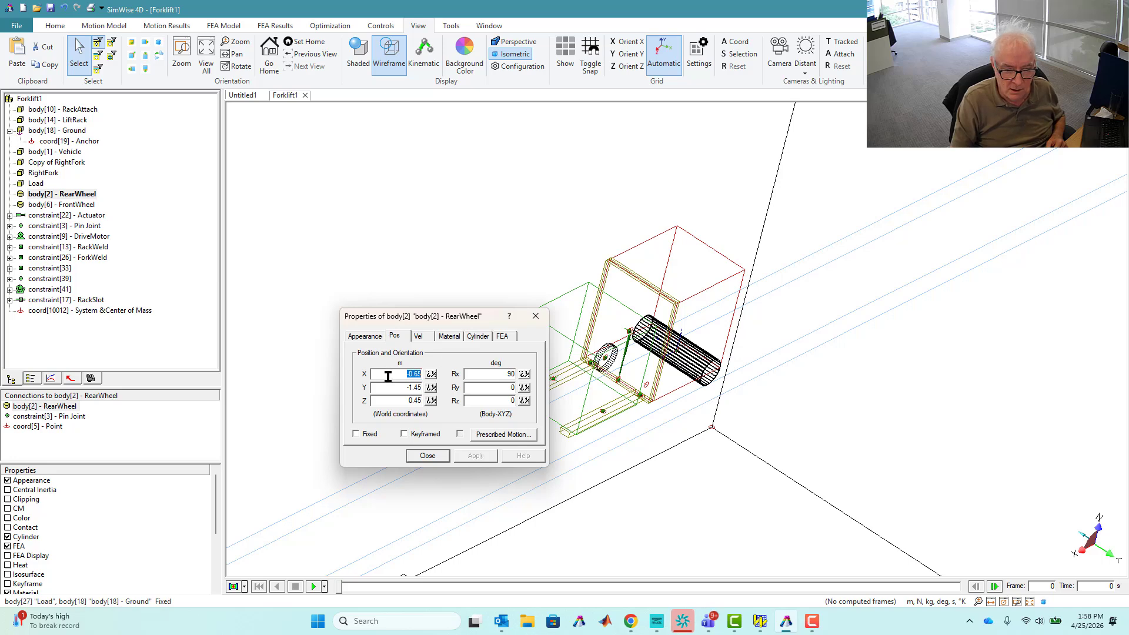
{"action": "left_click", "coordinate": [482, 336]}
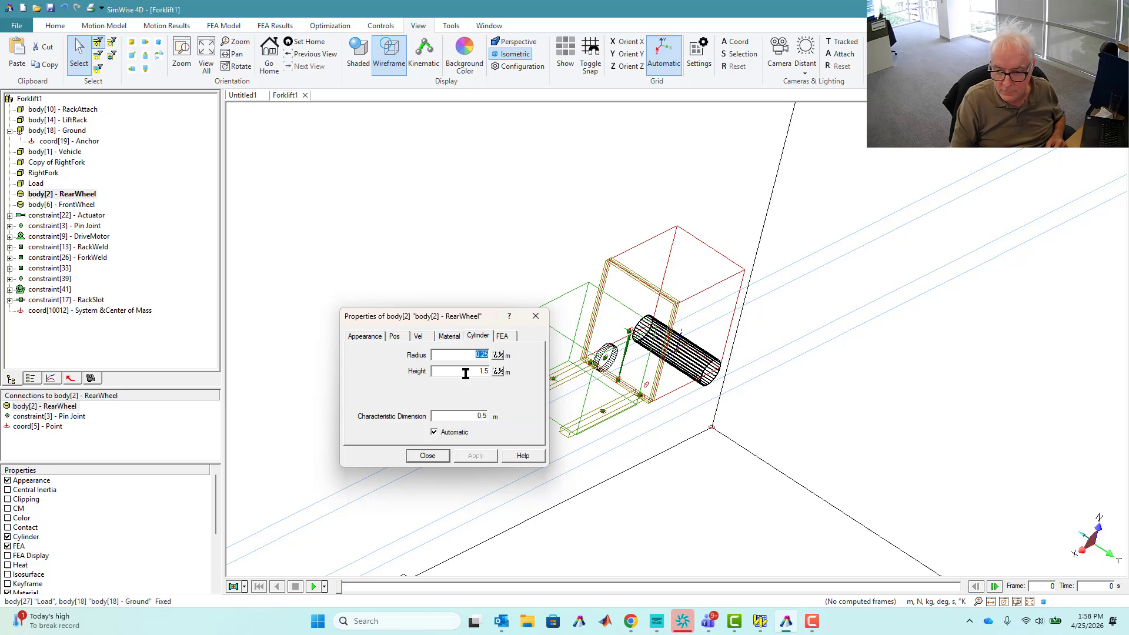
{"action": "left_click_drag", "start_coordinate": [466, 373], "coordinate": [546, 376]}
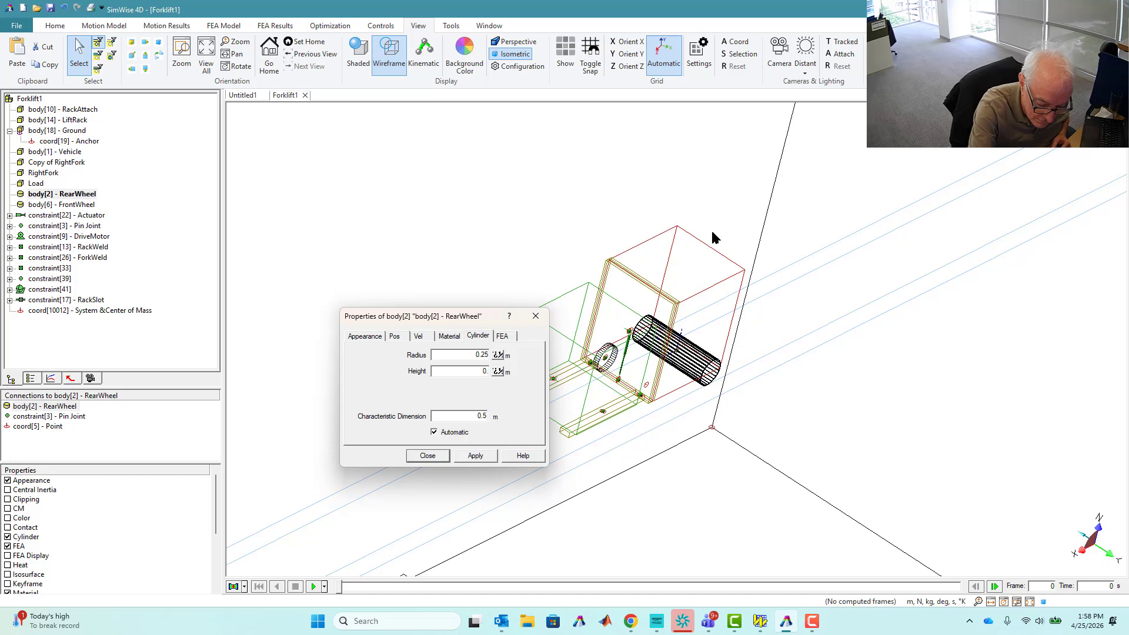
{"action": "type", "text": "0.1"}
{"action": "key", "text": "Return"}
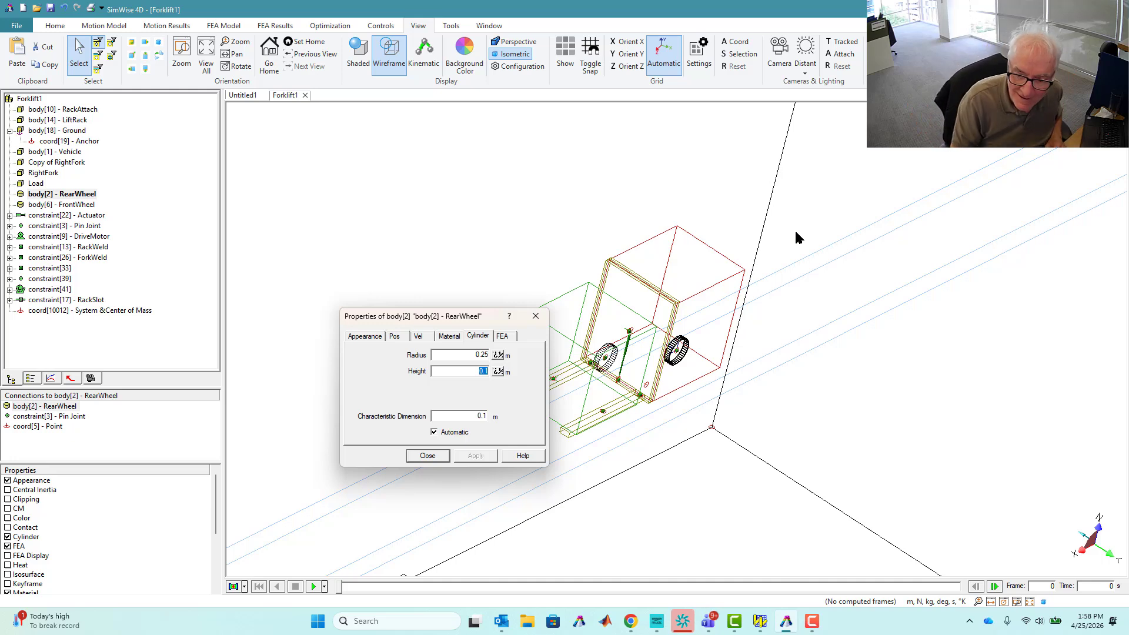
{"action": "left_click", "coordinate": [428, 456]}
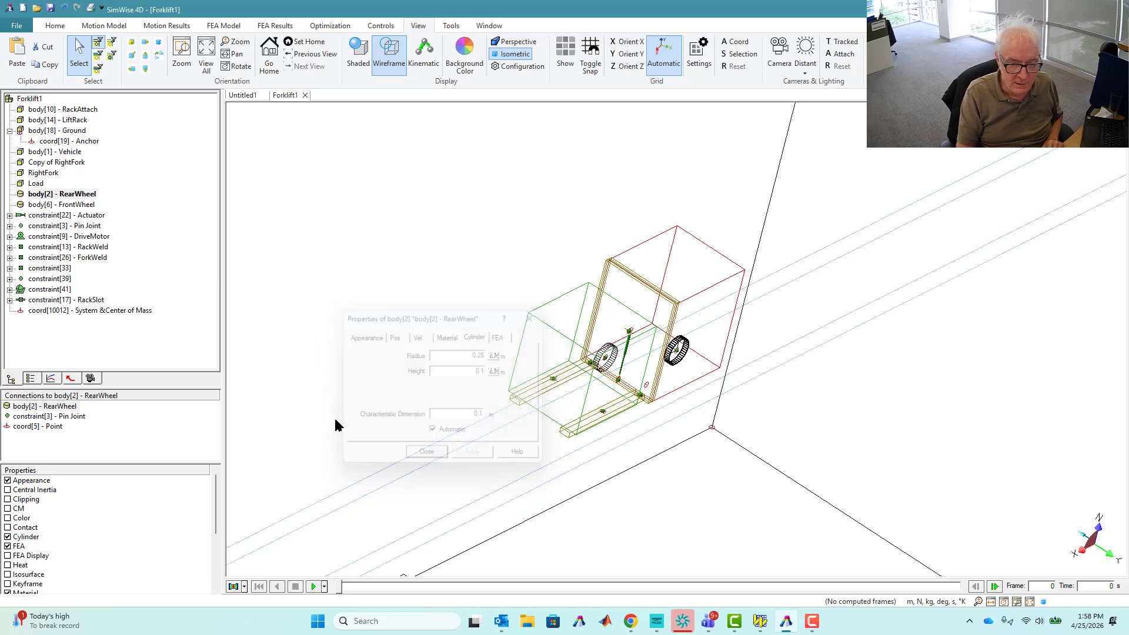
- Set the Z position of the rear wheel Pin Joint's coord on the Vehicle to 0.55 m
{"action": "left_click", "coordinate": [8, 419]}
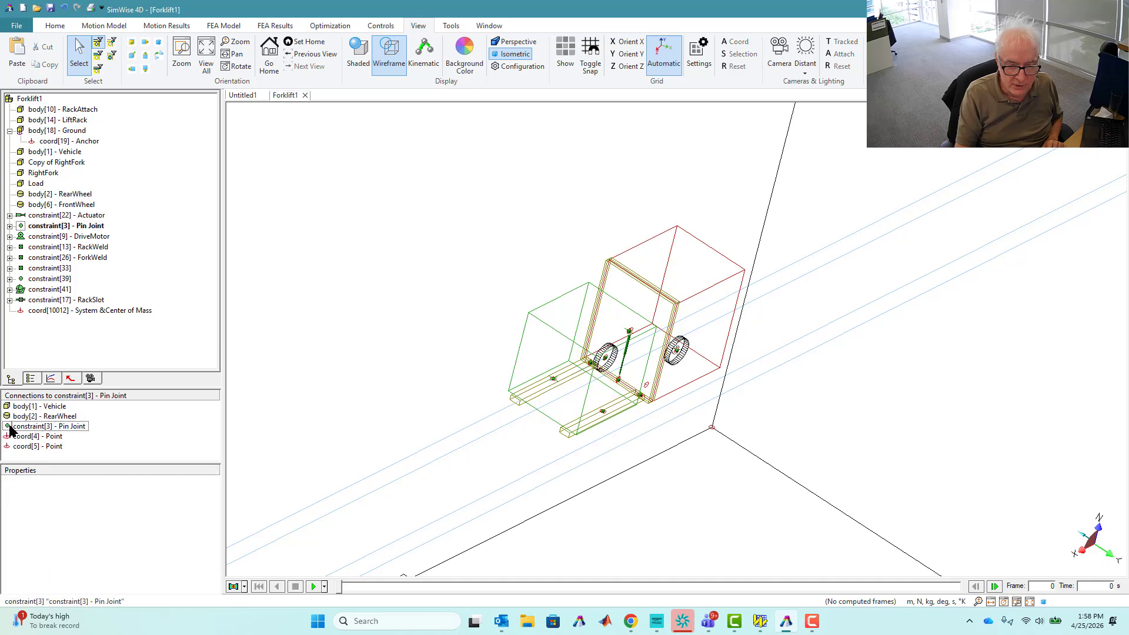
{"action": "left_click", "coordinate": [10, 426]}
{"action": "left_click", "coordinate": [11, 437]}
{"action": "left_click", "coordinate": [9, 427]}
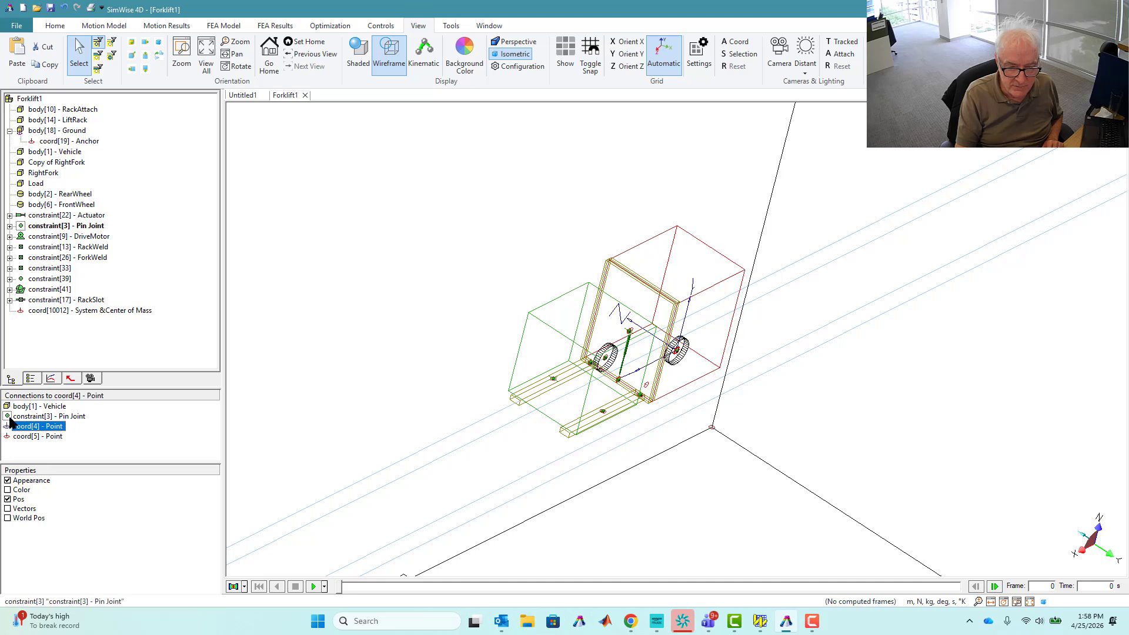
{"action": "double_click", "coordinate": [8, 430]}
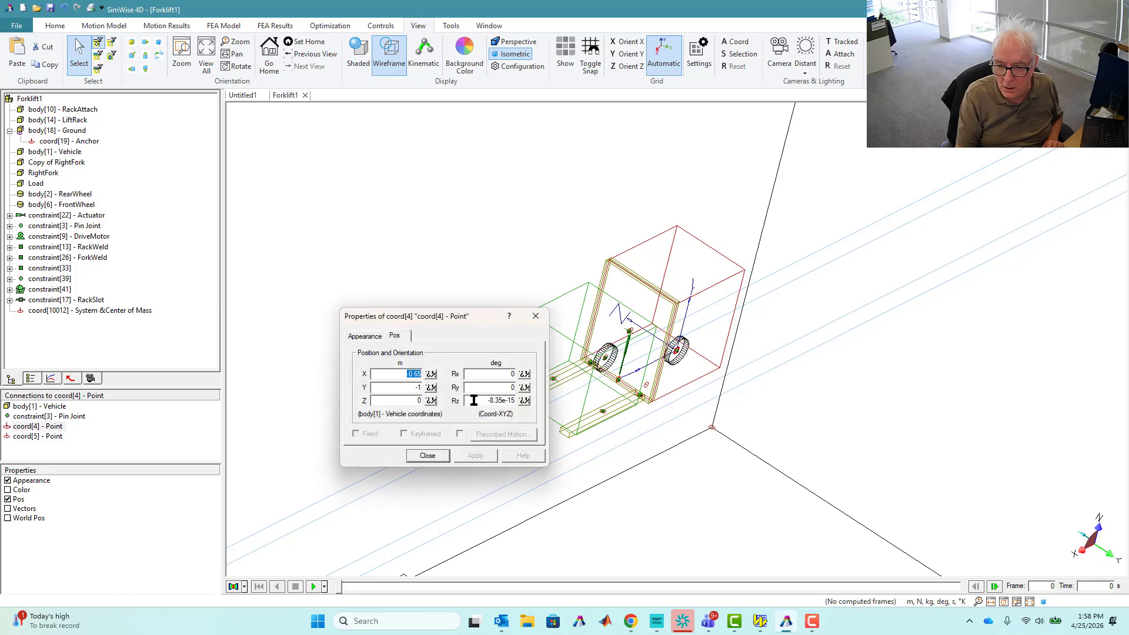
{"action": "left_click_drag", "start_coordinate": [407, 405], "coordinate": [453, 405]}
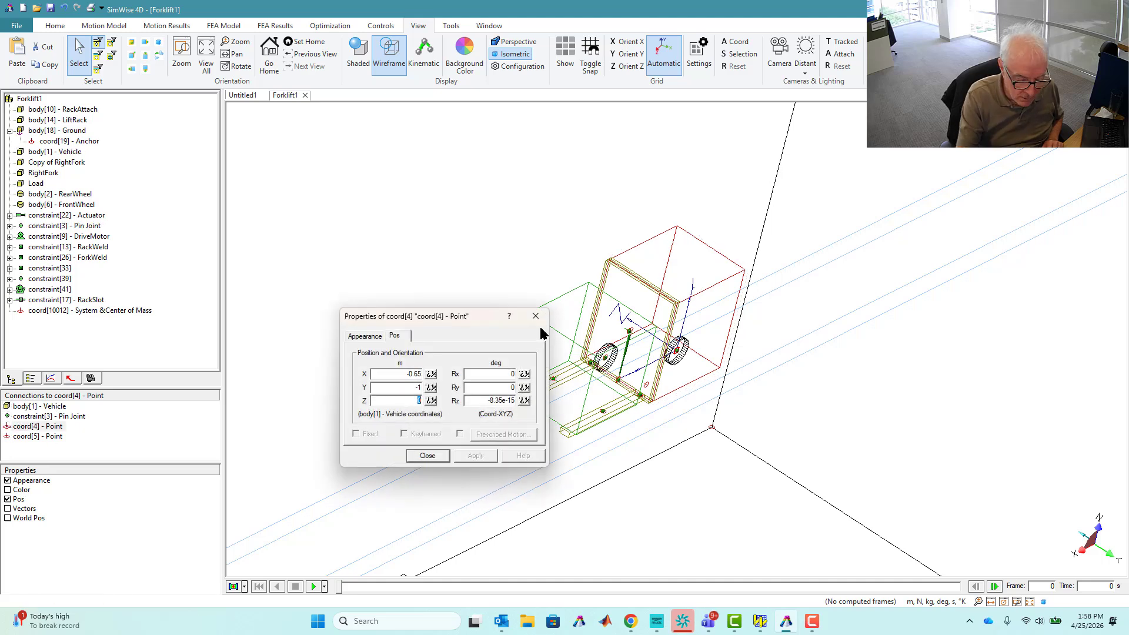
{"action": "type", "text": "0.55"}
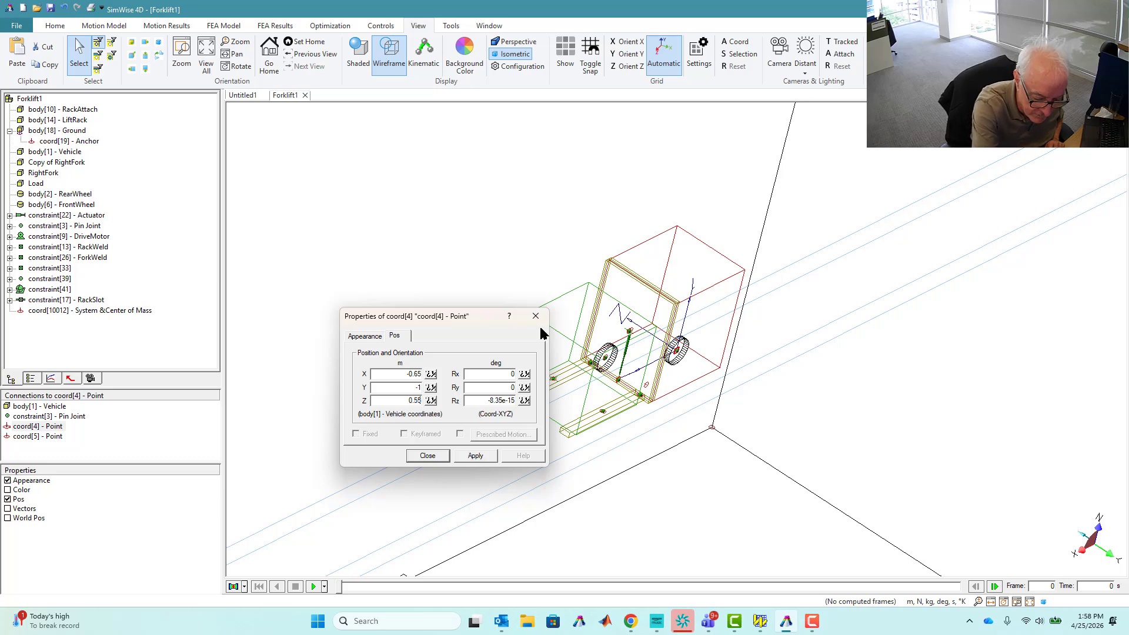
{"action": "key", "text": "Return"}
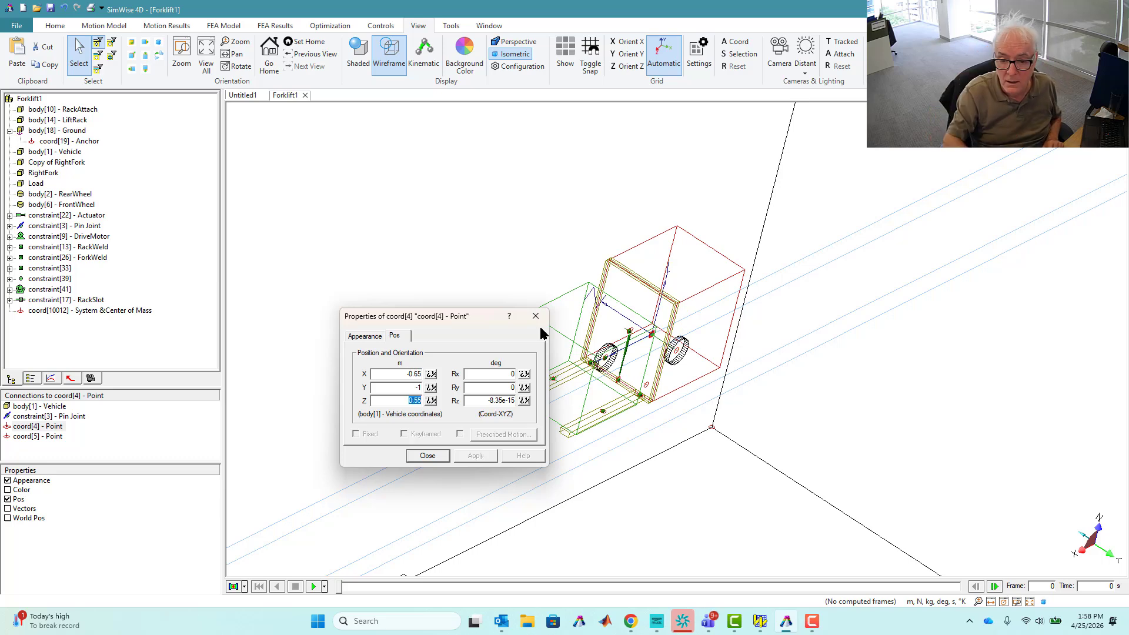
{"action": "left_click", "coordinate": [426, 456]}
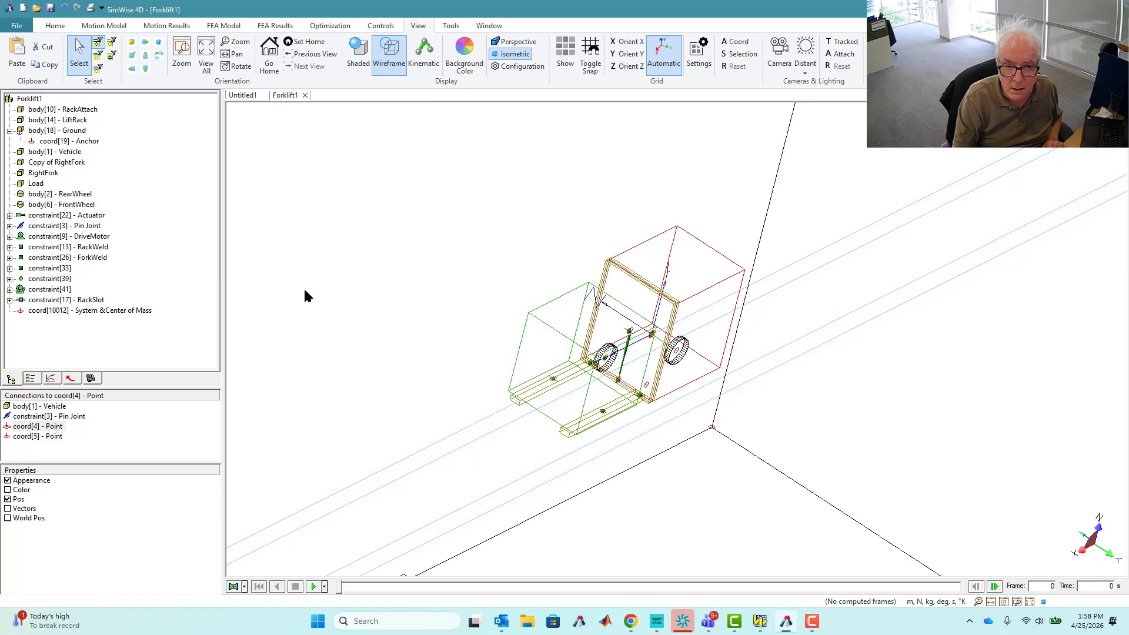
- Rejoin the split Pin Joint with the Assemble option so the RearWheel moves to its coord on the Vehicle
{"action": "left_click", "coordinate": [22, 228]}
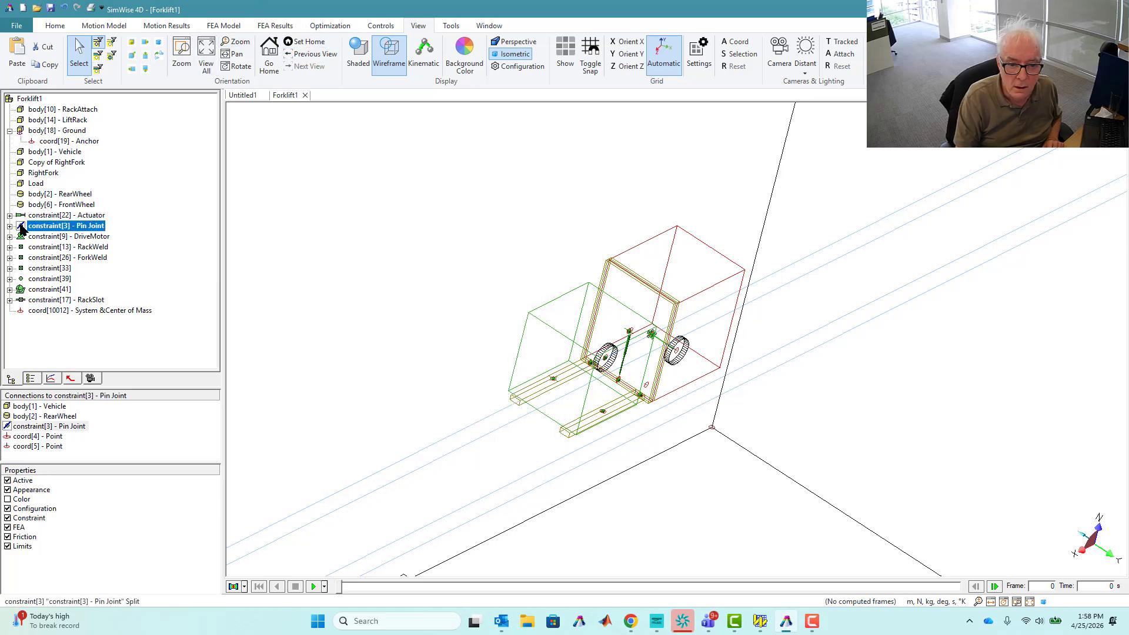
{"action": "right_click", "coordinate": [22, 229]}
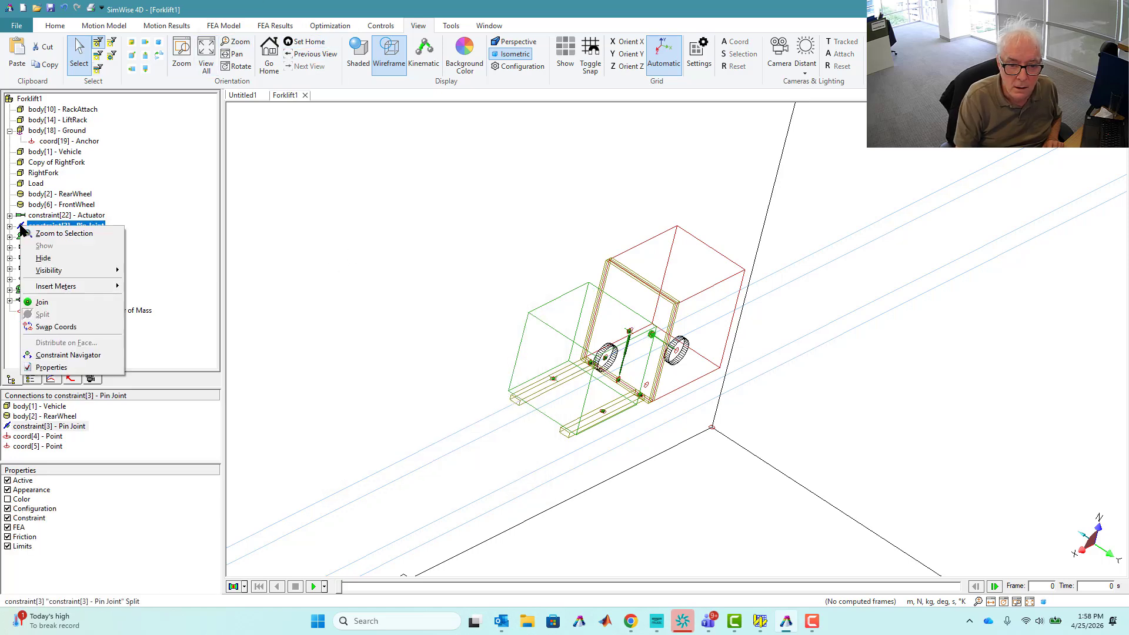
{"action": "left_click", "coordinate": [41, 301]}
{"action": "left_click", "coordinate": [286, 274]}
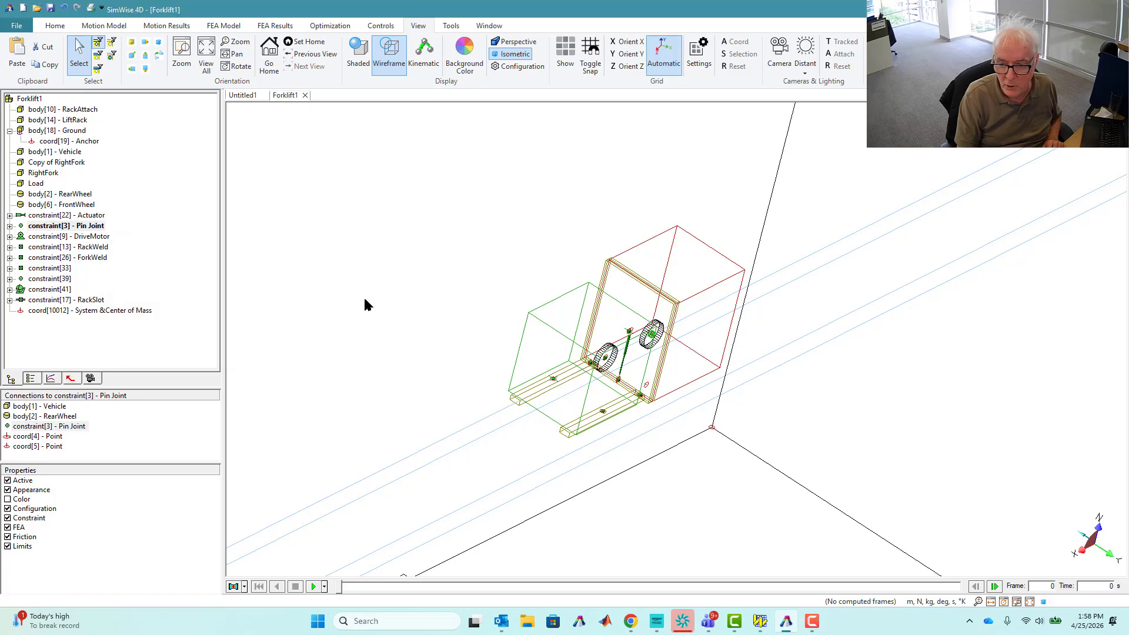
- Add two coords to the Vehicle's side face opposite the existing wheels, one near the lower front corner and one near the lower rear corner
{"action": "middle_click_drag", "start_coordinate": [409, 347], "coordinate": [323, 303]}
{"action": "left_click", "coordinate": [675, 383]}
{"action": "scroll", "coordinate": [675, 383], "scroll_direction": "up", "scroll_amount": 10}
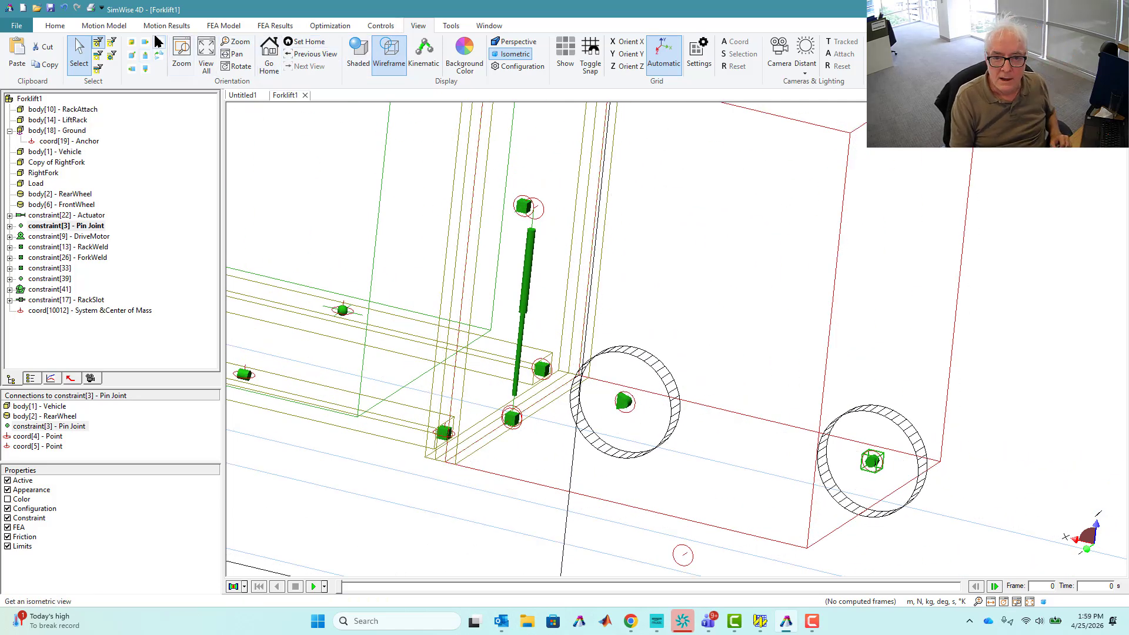
{"action": "left_click", "coordinate": [104, 26]}
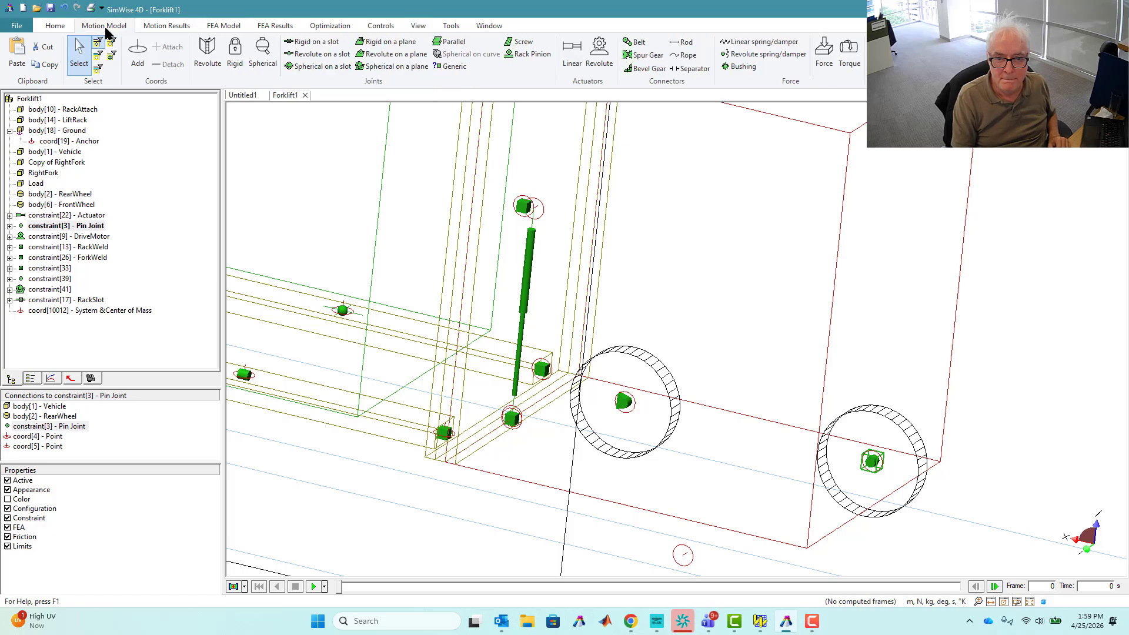
{"action": "left_click", "coordinate": [138, 55]}
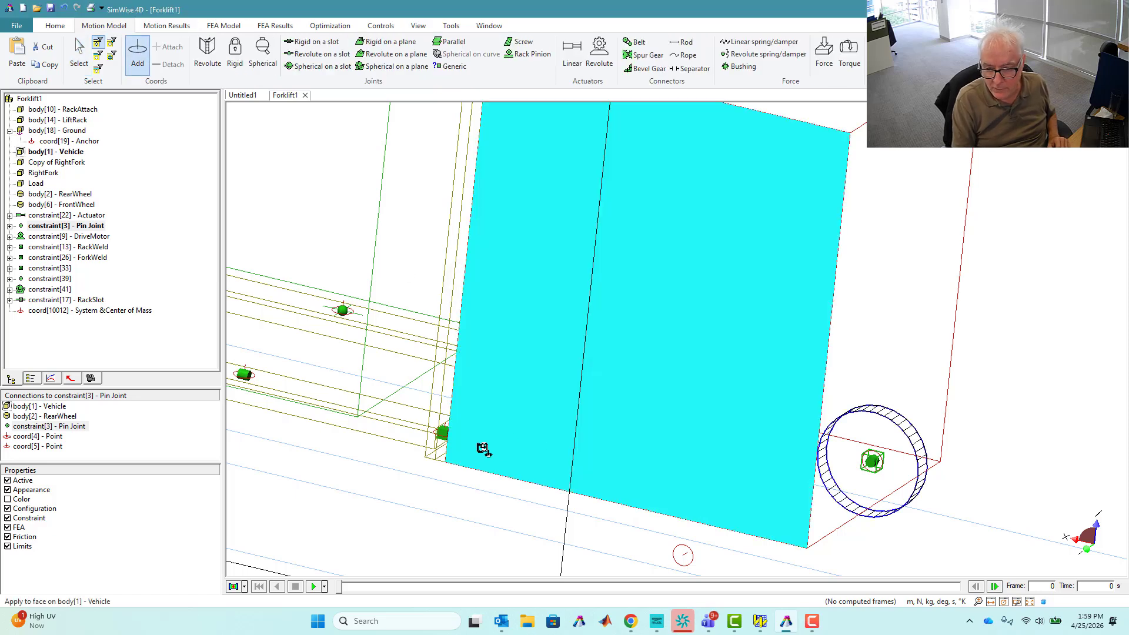
{"action": "left_click", "coordinate": [488, 445]}
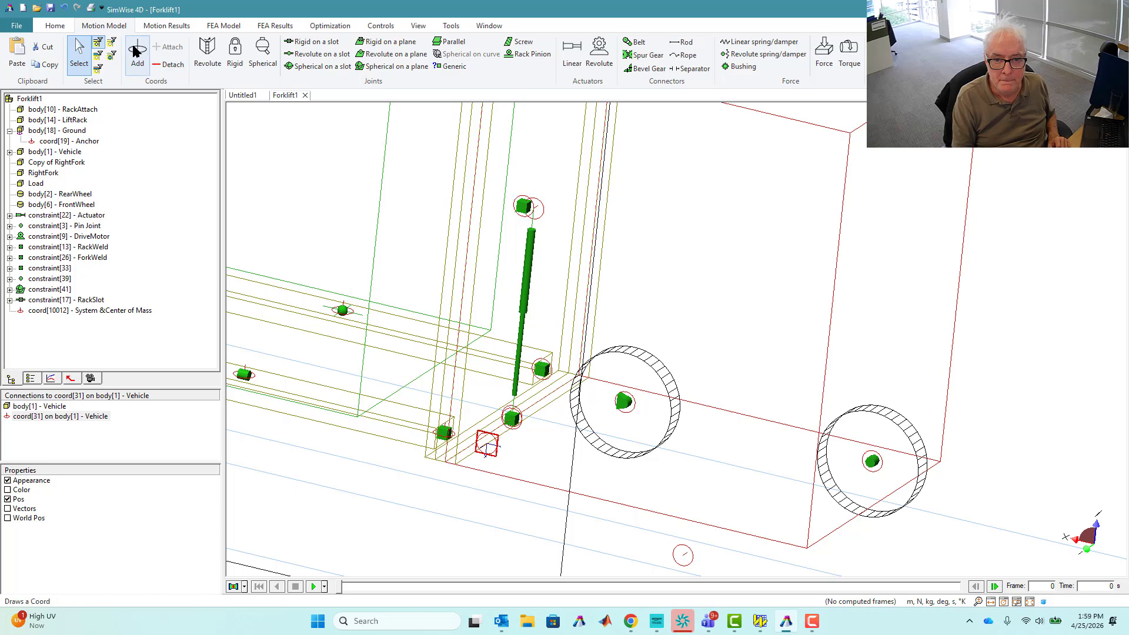
{"action": "left_click", "coordinate": [771, 508]}
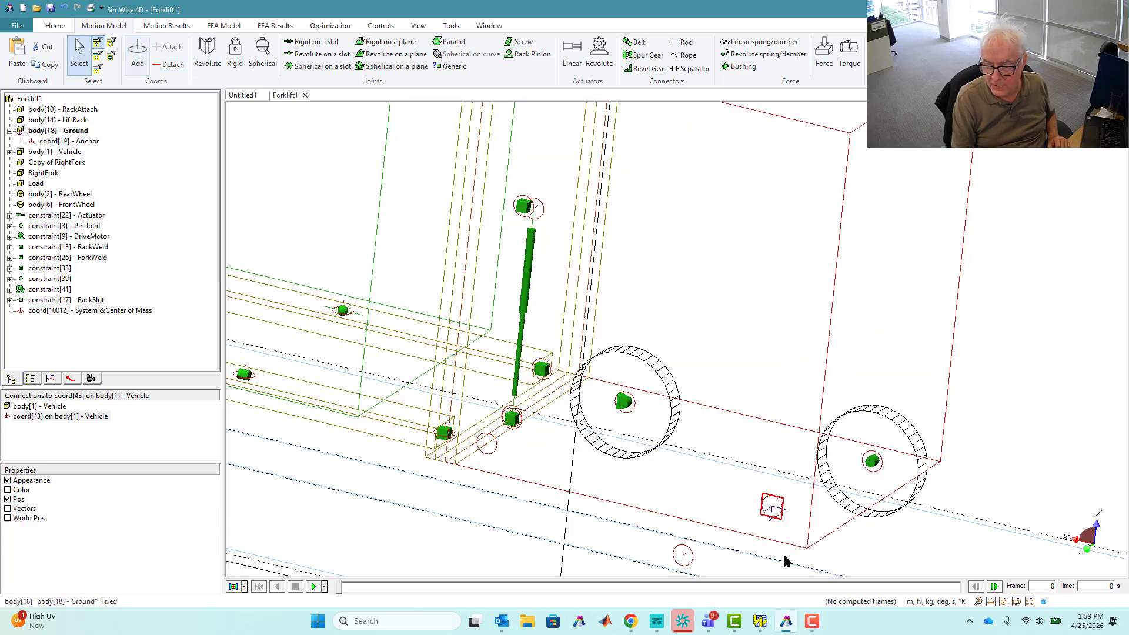
- Position the new rear coord on the Vehicle at X -0.65 m and Y -1 m
{"action": "double_click", "coordinate": [771, 508]}
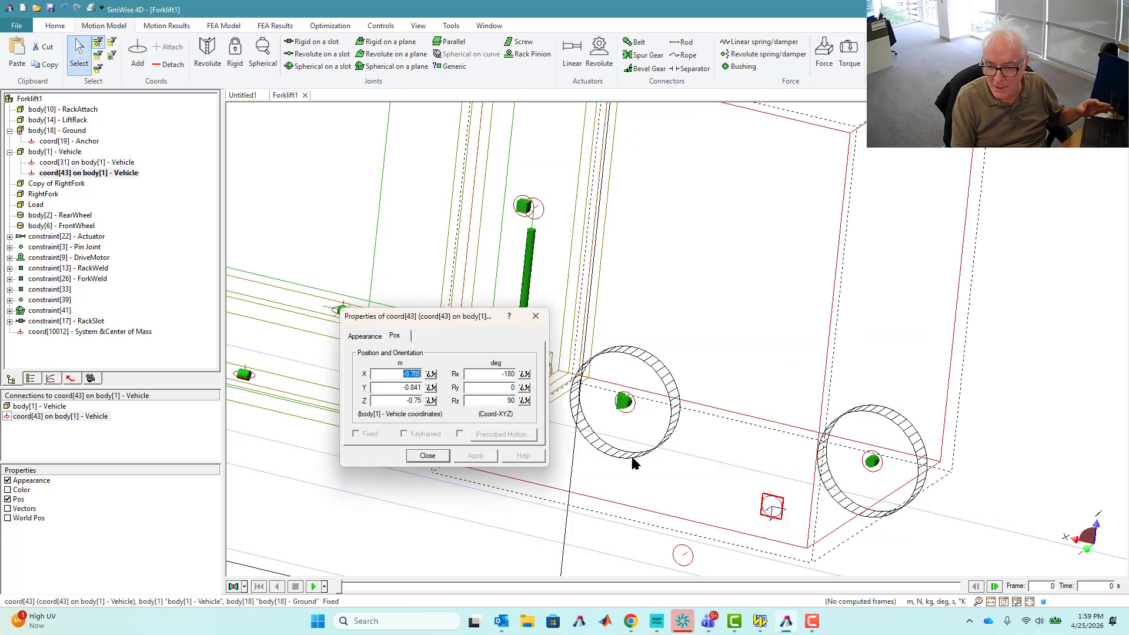
{"action": "left_click", "coordinate": [386, 387]}
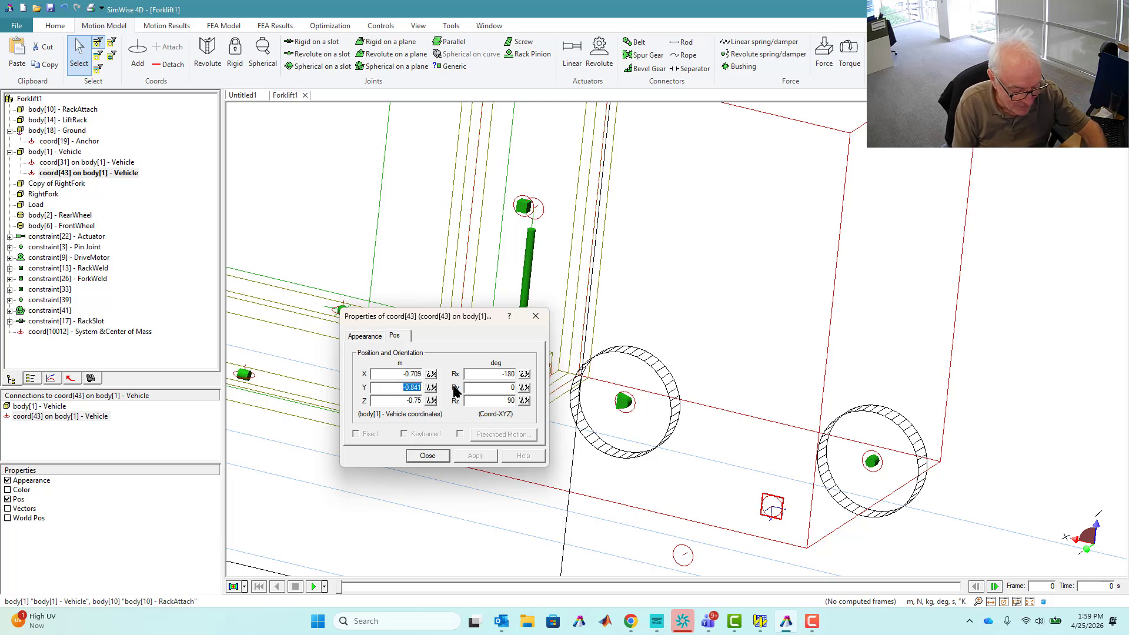
{"action": "type", "text": "-1"}
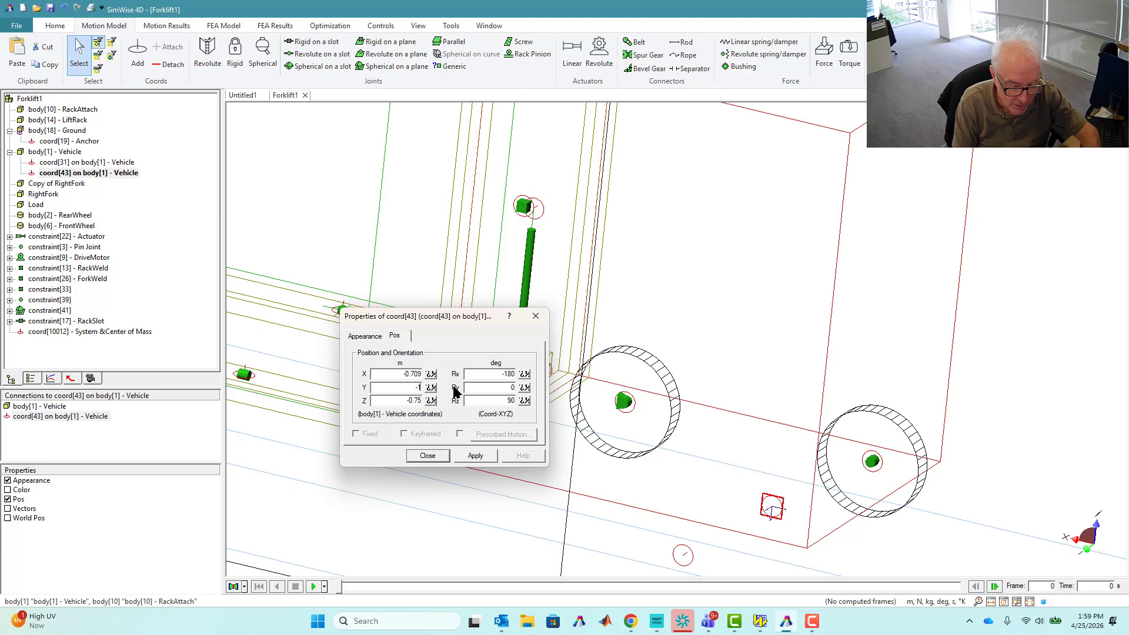
{"action": "key", "text": "Tab"}
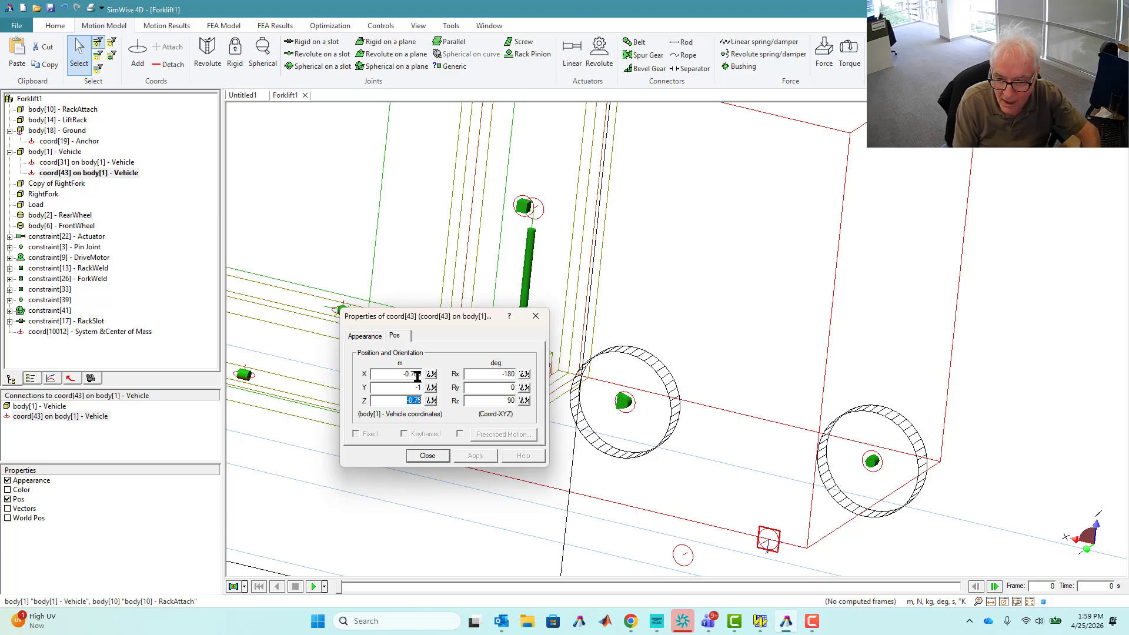
{"action": "double_click", "coordinate": [396, 374]}
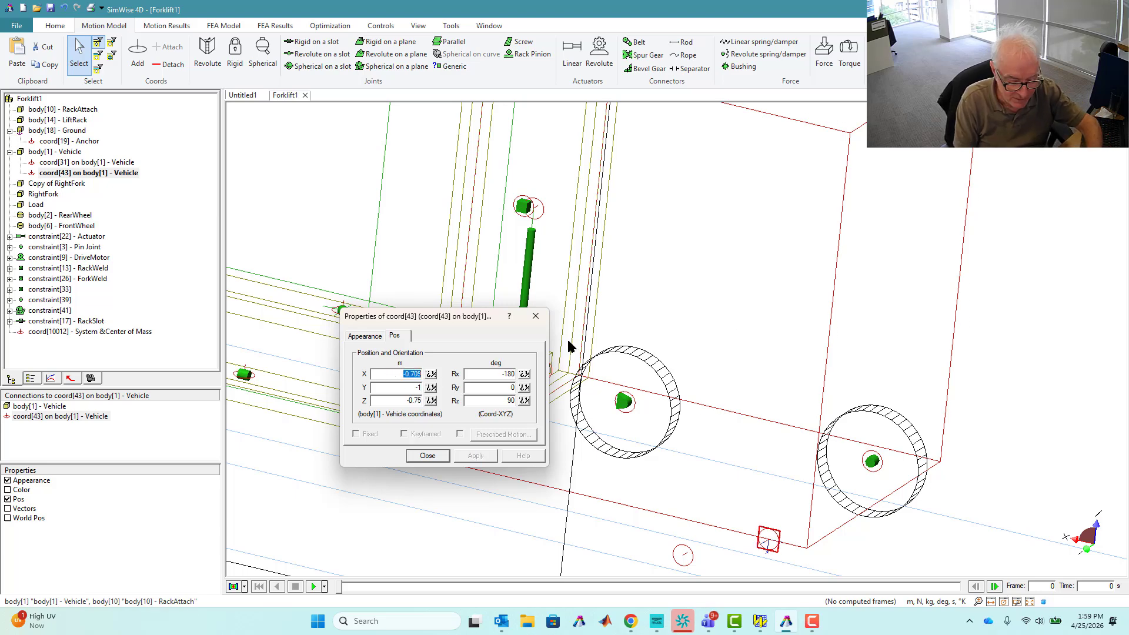
{"action": "key", "text": "BackSpace"}
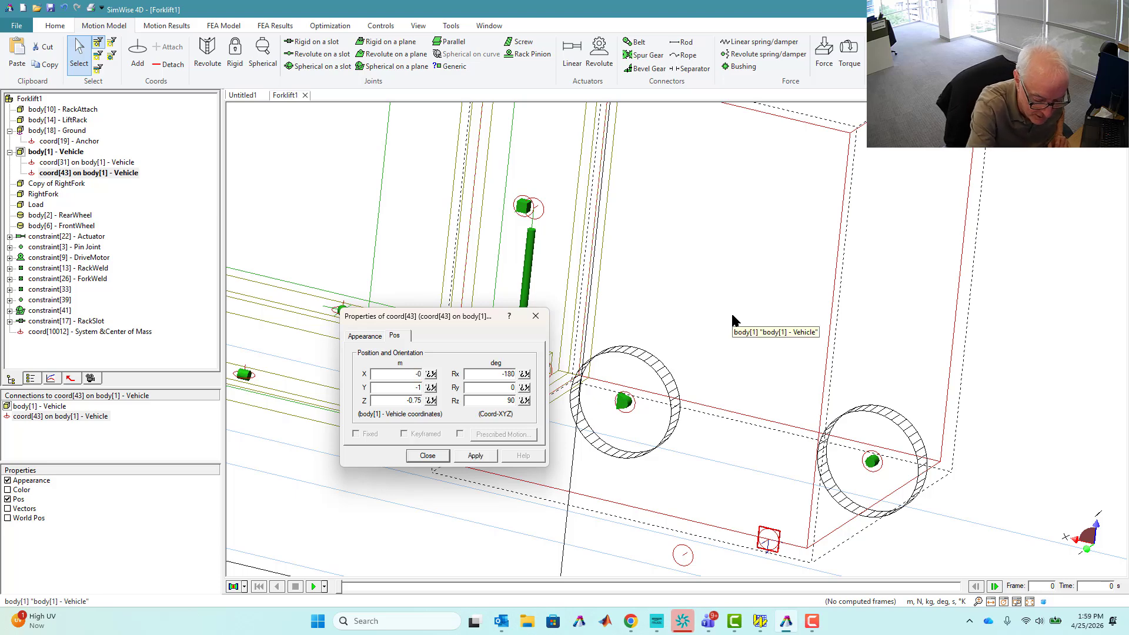
{"action": "key", "text": "Return"}
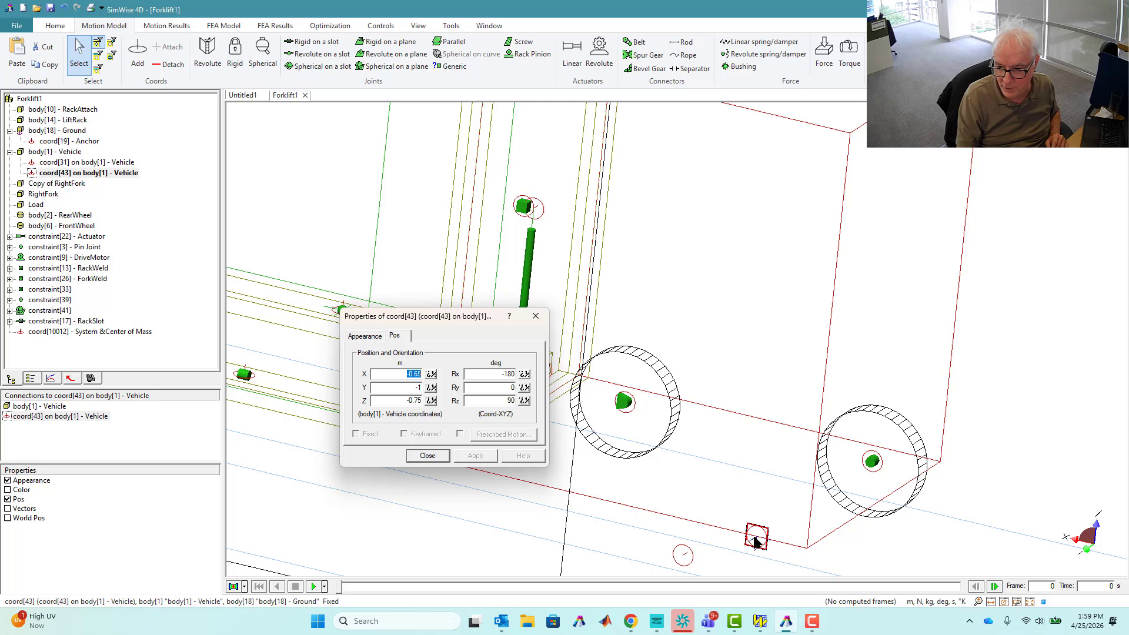
{"action": "left_click_drag", "start_coordinate": [394, 404], "coordinate": [437, 405]}
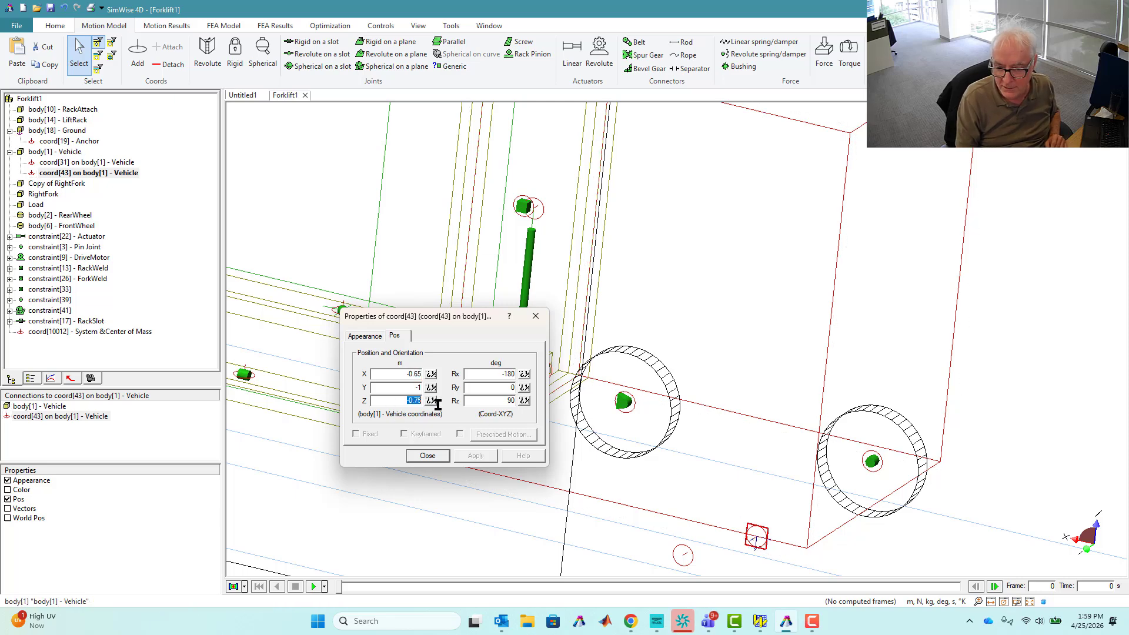
{"action": "left_click", "coordinate": [428, 456]}
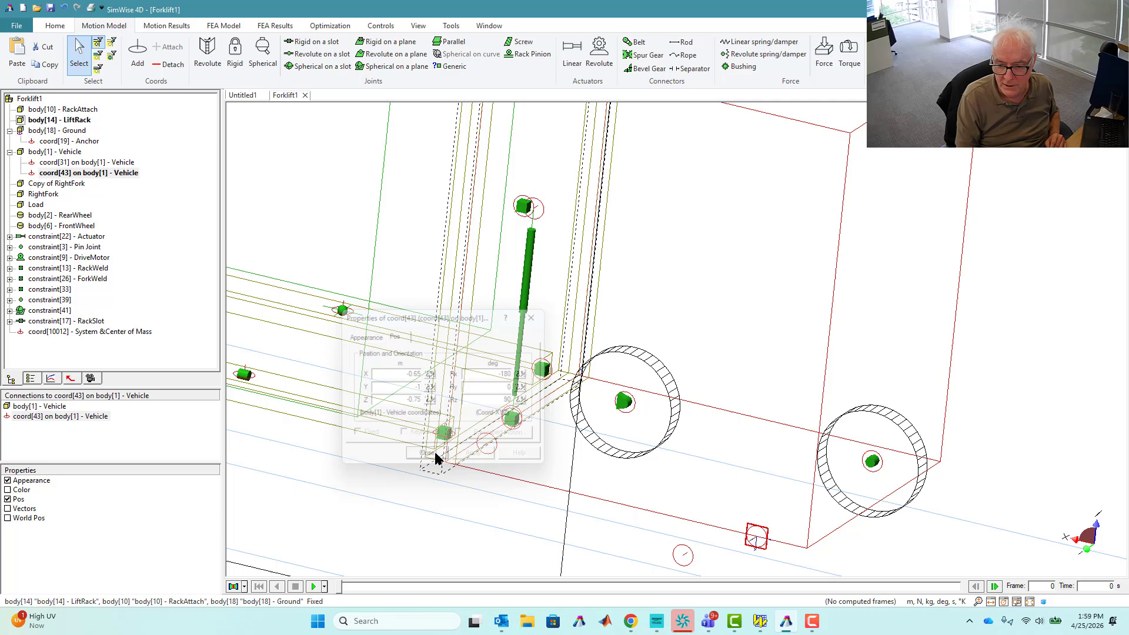
- Duplicate the RearWheel body by copying and pasting it
{"action": "left_click", "coordinate": [898, 511]}
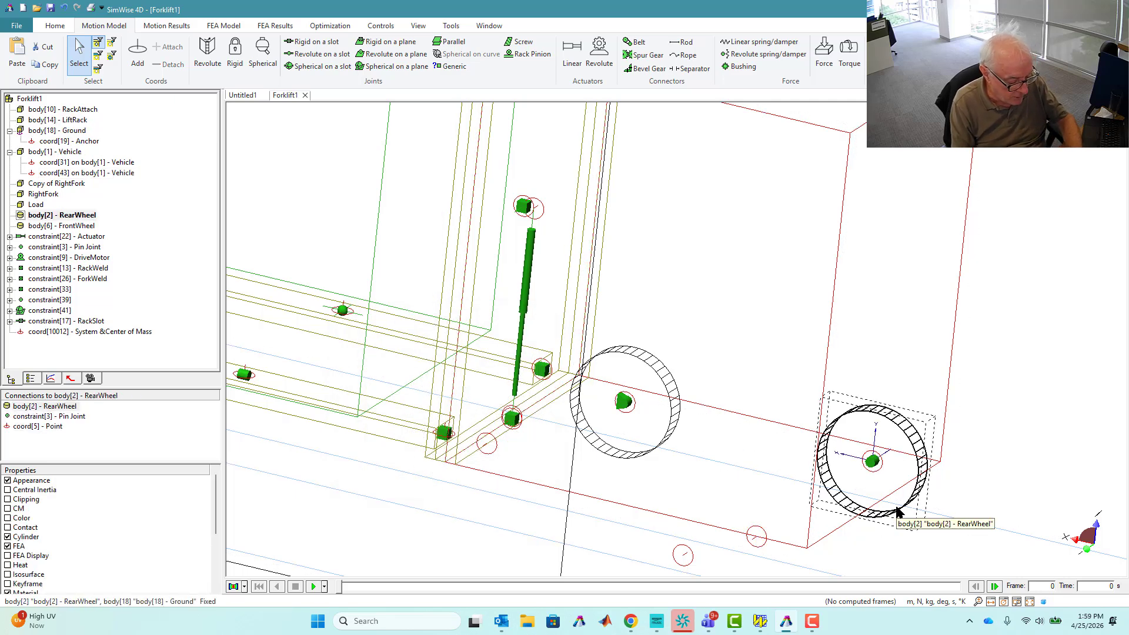
{"action": "key", "text": "ctrl+c"}
{"action": "key", "text": "ctrl+v"}
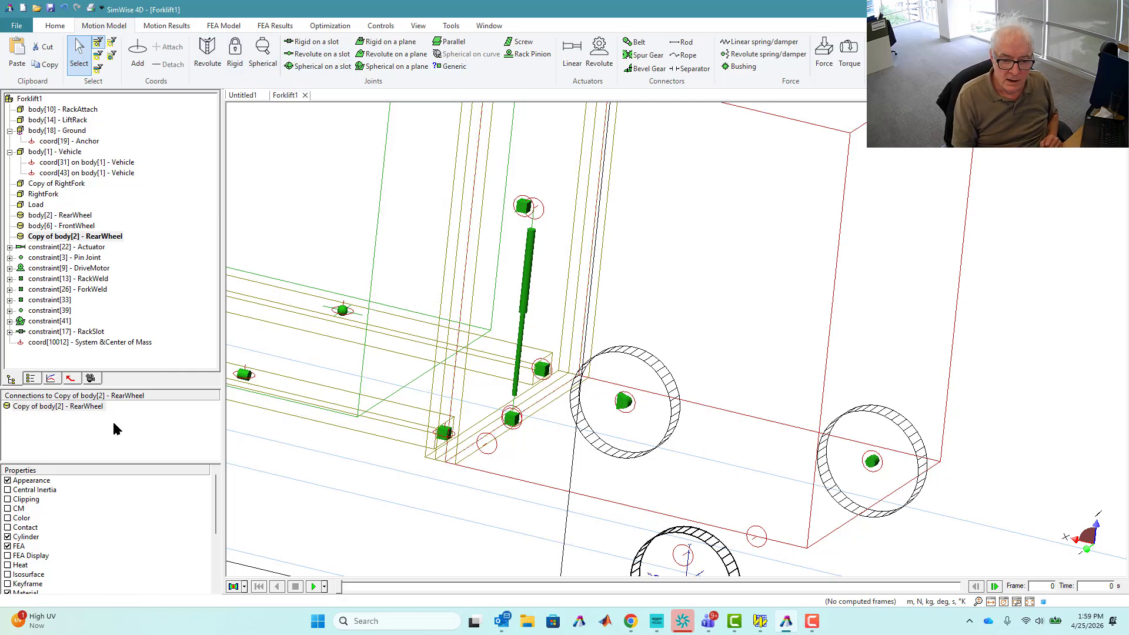
- Add a coord to the copied RearWheel and set its X, Y and Z position to 0 m
{"action": "left_click", "coordinate": [136, 56]}
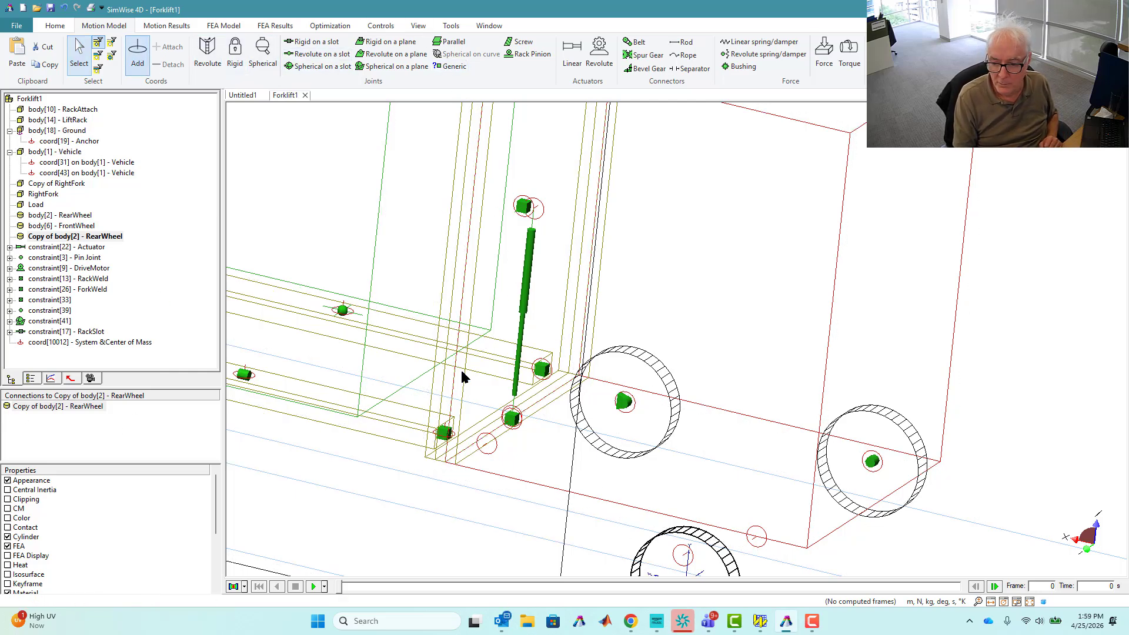
{"action": "left_click", "coordinate": [706, 540]}
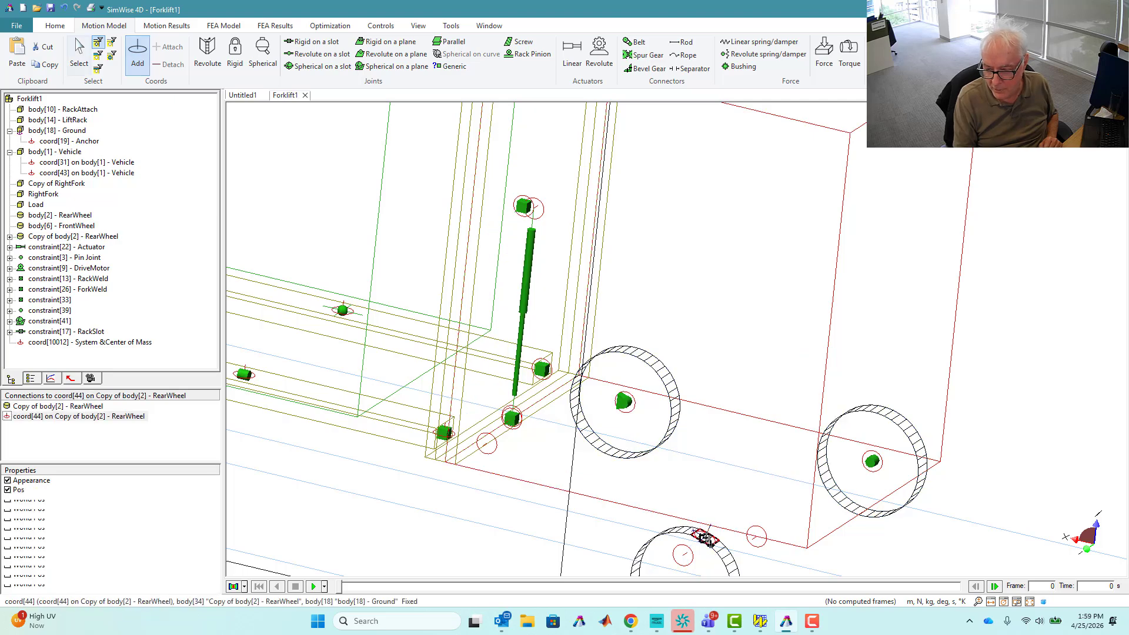
{"action": "double_click", "coordinate": [706, 540]}
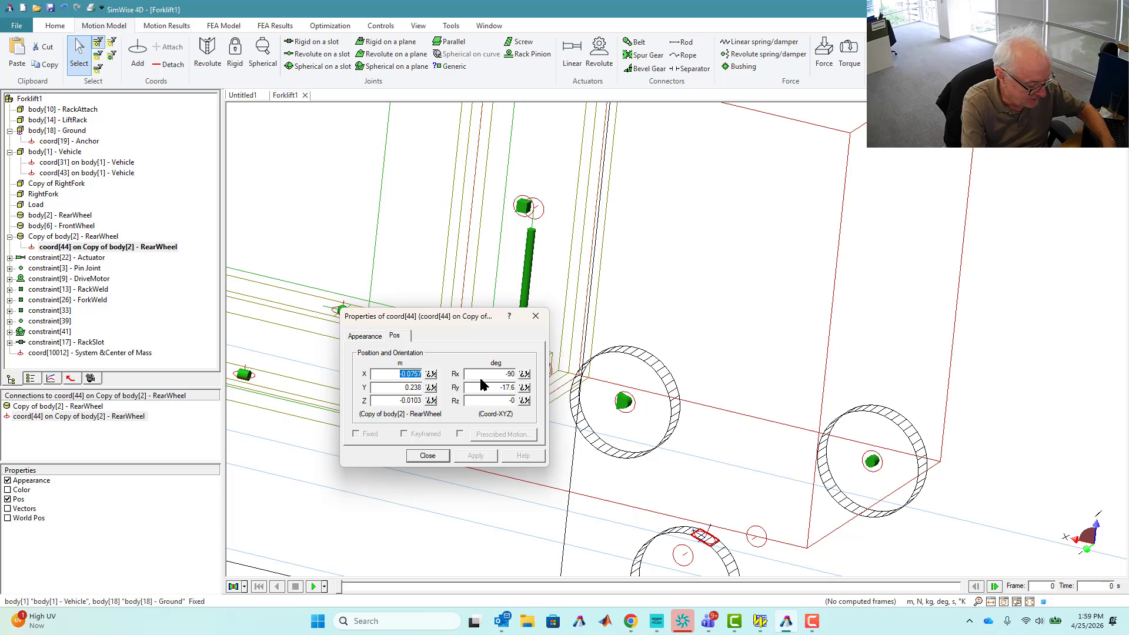
{"action": "type", "text": "0"}
{"action": "key", "text": "Tab"}
{"action": "type", "text": "0"}
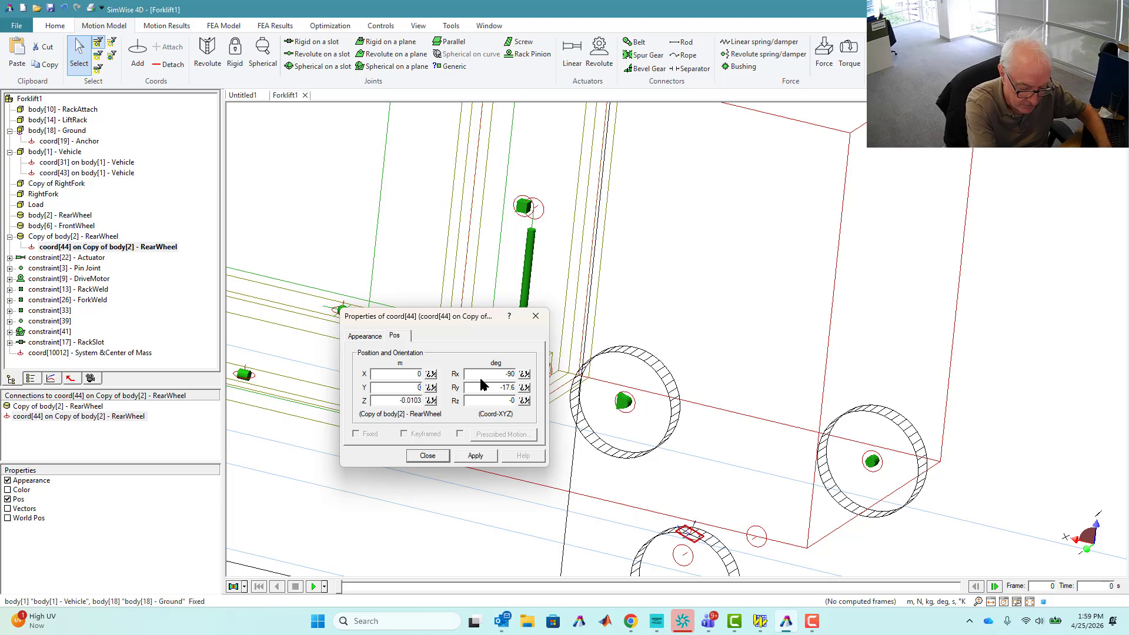
{"action": "key", "text": "Tab"}
{"action": "type", "text": "0"}
{"action": "key", "text": "Tab"}
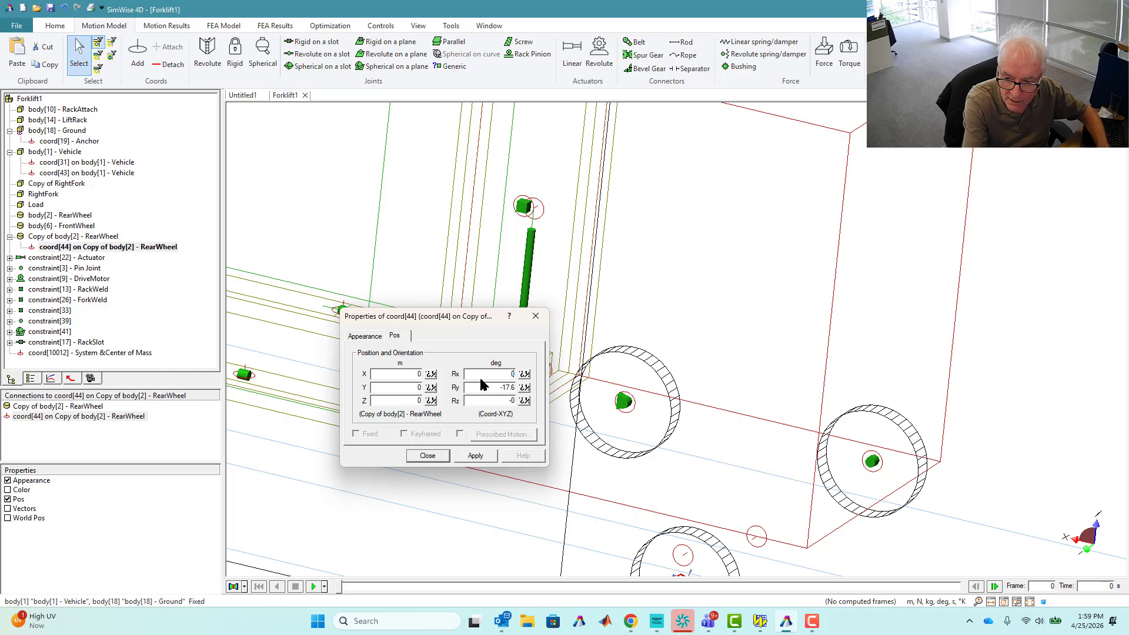
- Set the Rx and Ry orientation of the copied RearWheel's new coord to 0 degrees
{"action": "type", "text": "0"}
{"action": "key", "text": "Tab"}
{"action": "type", "text": "0"}
{"action": "key", "text": "Tab"}
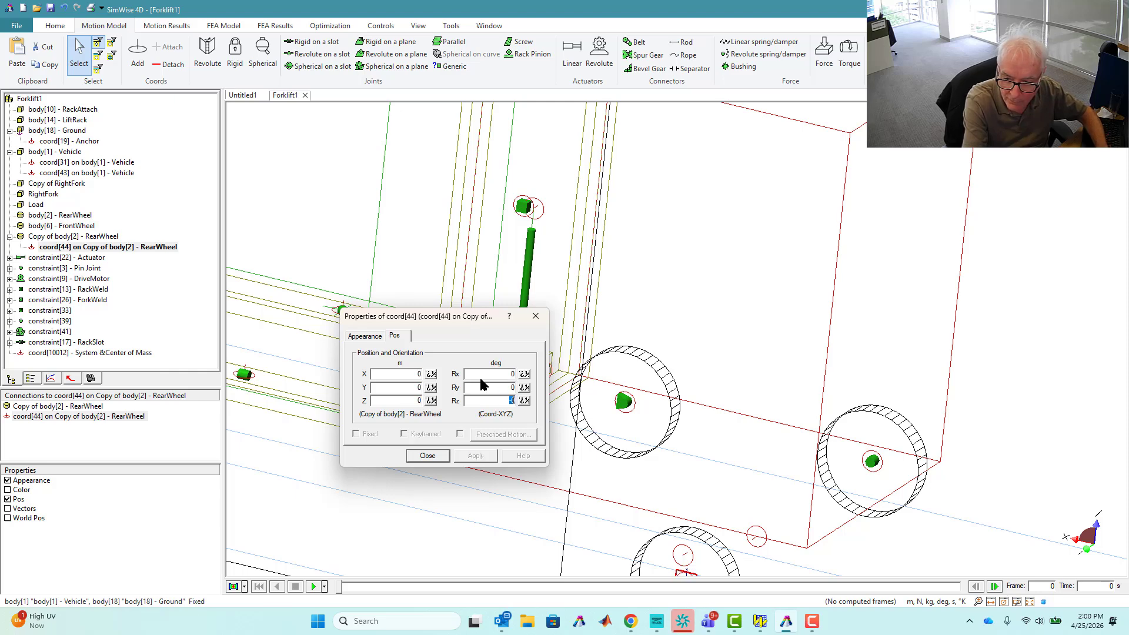
{"action": "left_click", "coordinate": [434, 457]}
- Delete the Anchor coord from the Ground body
{"action": "left_click", "coordinate": [681, 559]}
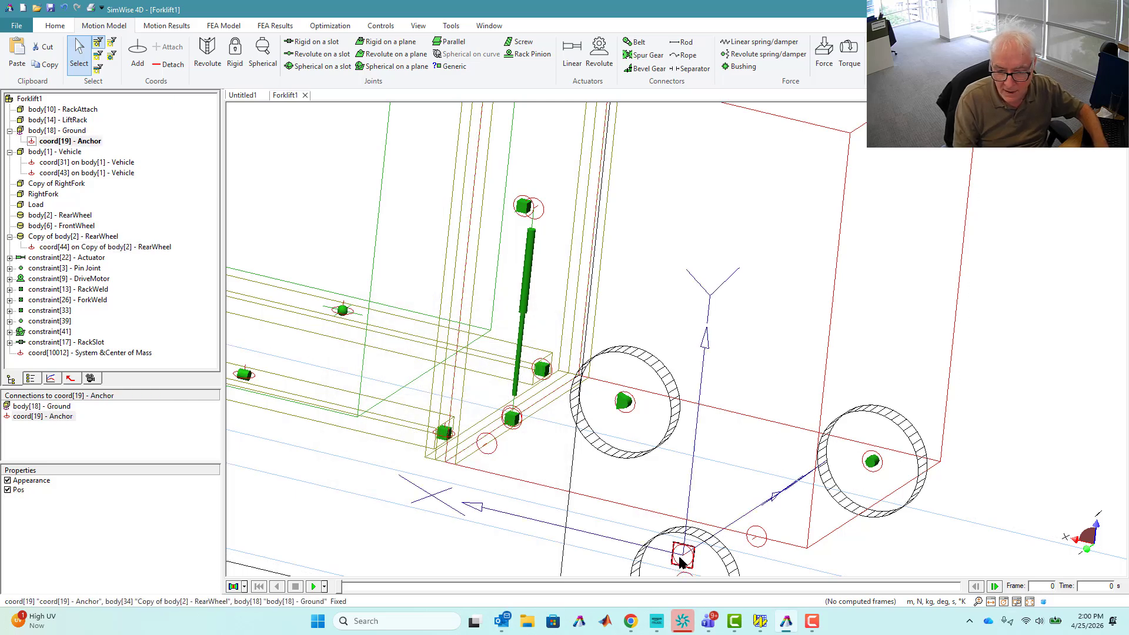
{"action": "left_click", "coordinate": [7, 417]}
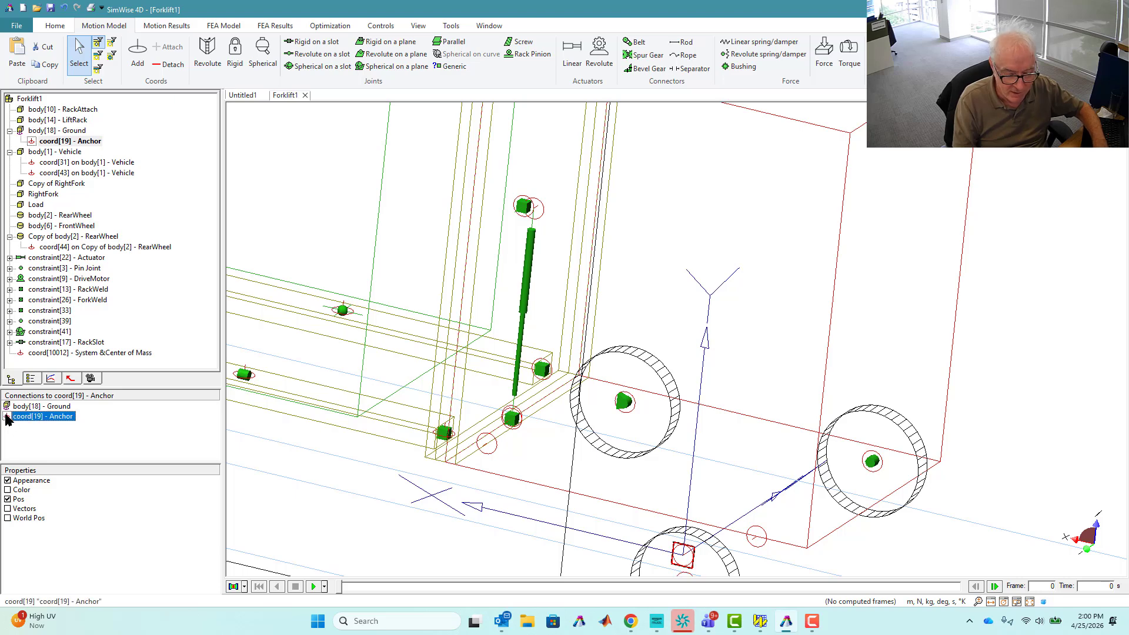
{"action": "key", "text": "Delete"}
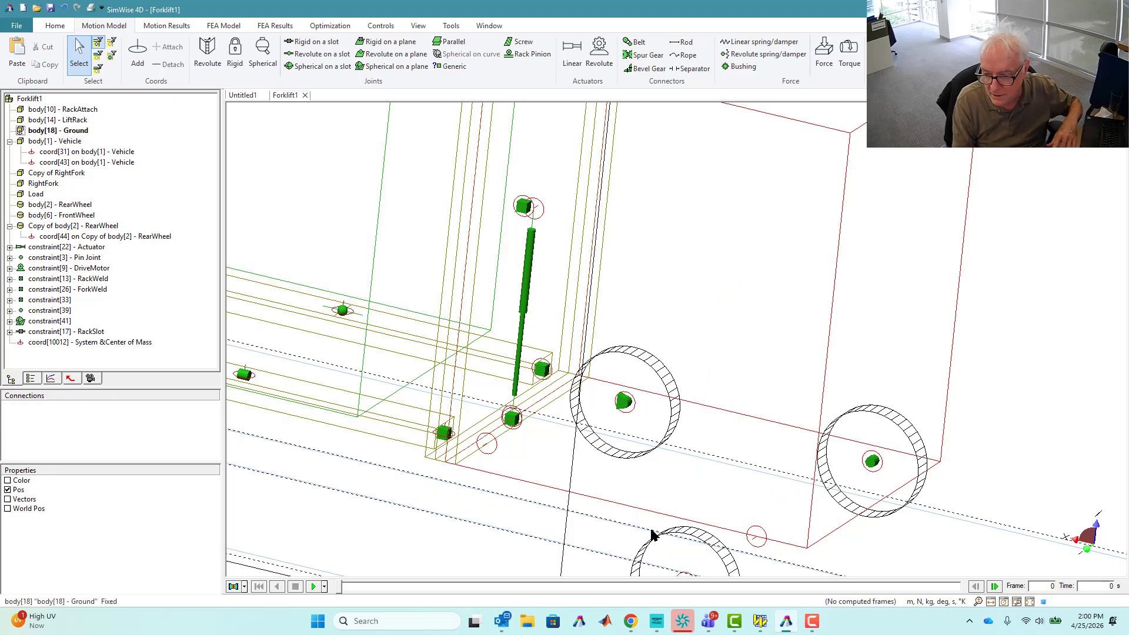
- Select the copied RearWheel's coord together with the Vehicle's open rear coord and set their world orientation Rx, Ry and Rz to 0 degrees
{"action": "scroll", "coordinate": [591, 538], "scroll_direction": "down", "scroll_amount": 3}
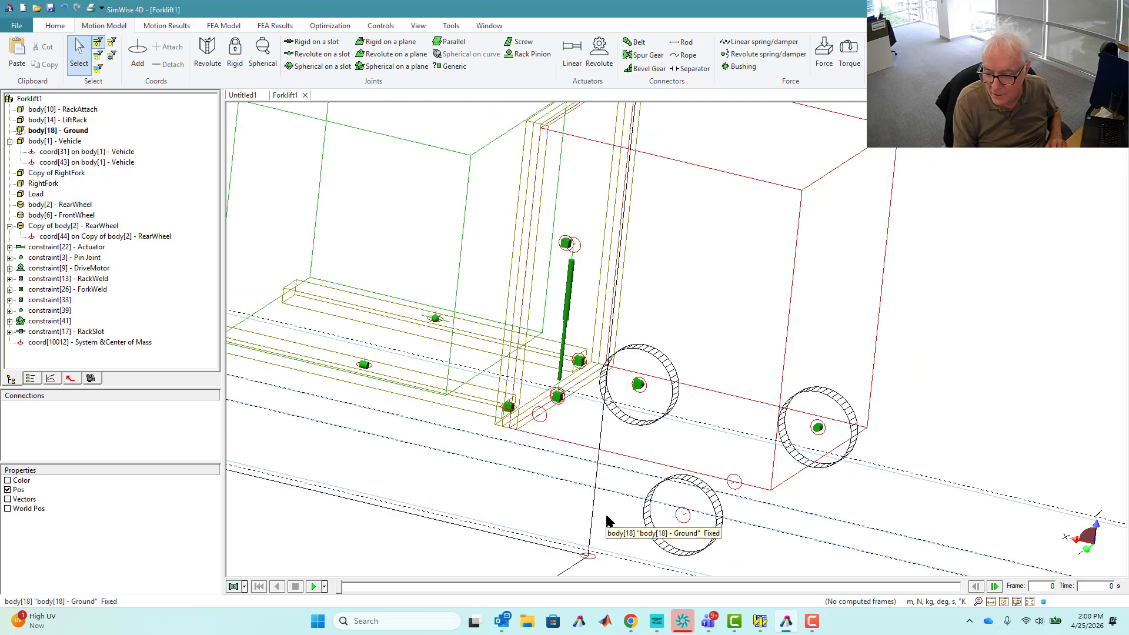
{"action": "left_click", "coordinate": [684, 518]}
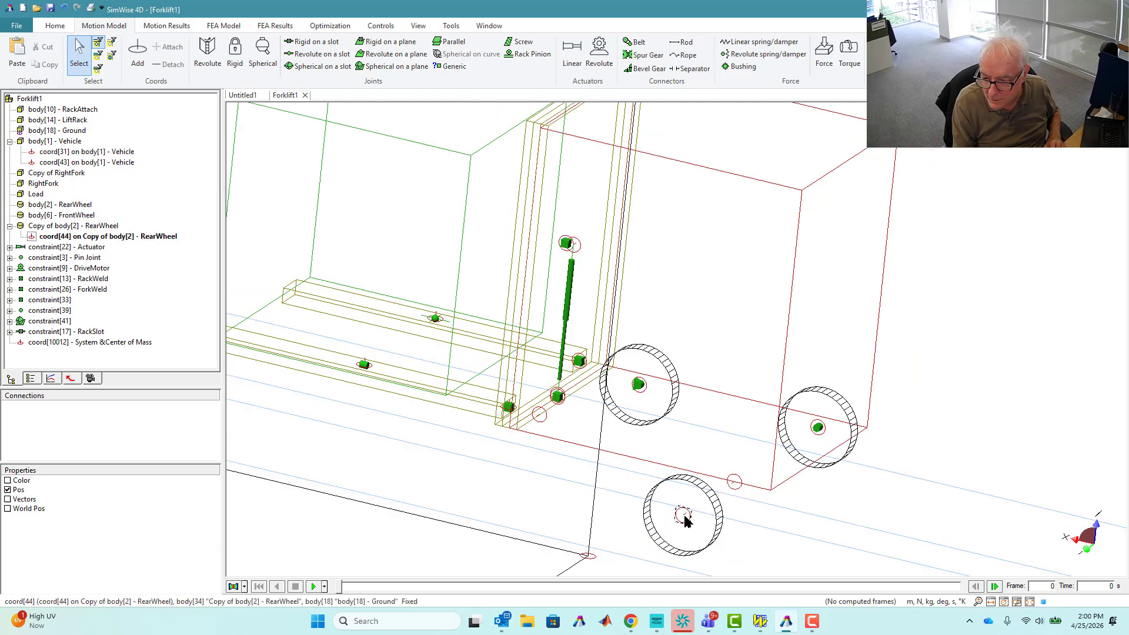
{"action": "left_click", "coordinate": [741, 489]}
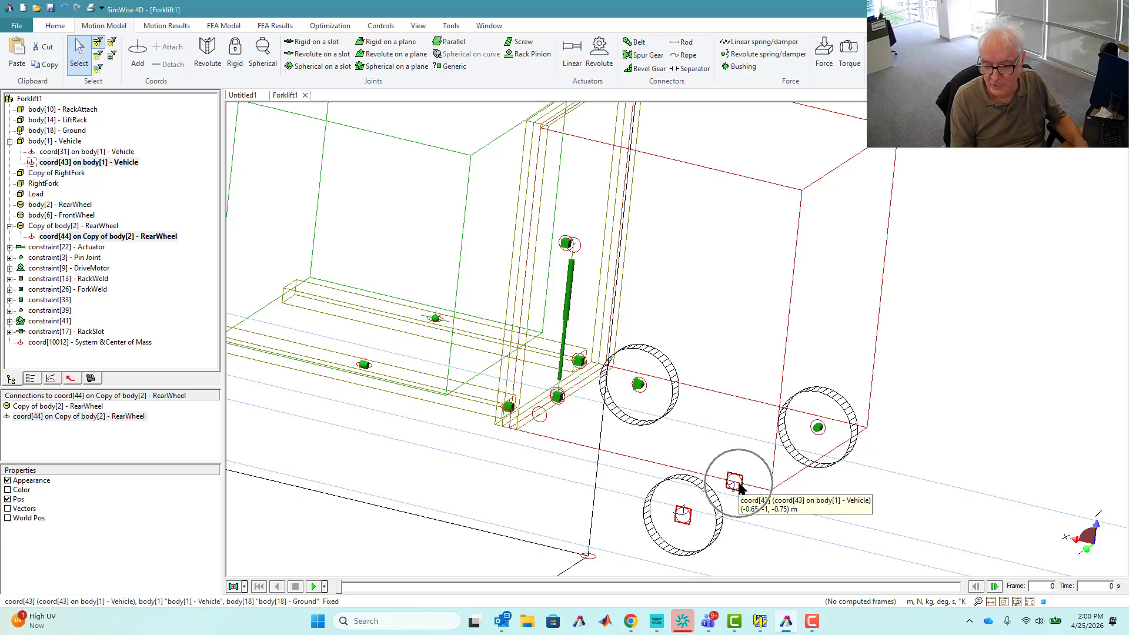
{"action": "left_click", "coordinate": [674, 516]}
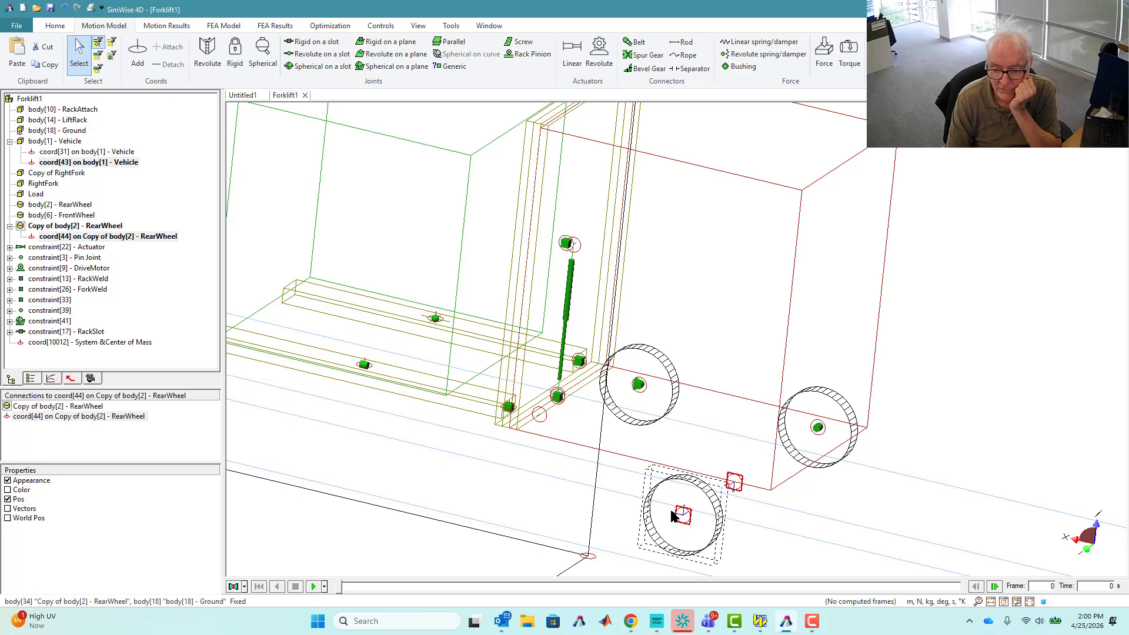
{"action": "double_click", "coordinate": [22, 521]}
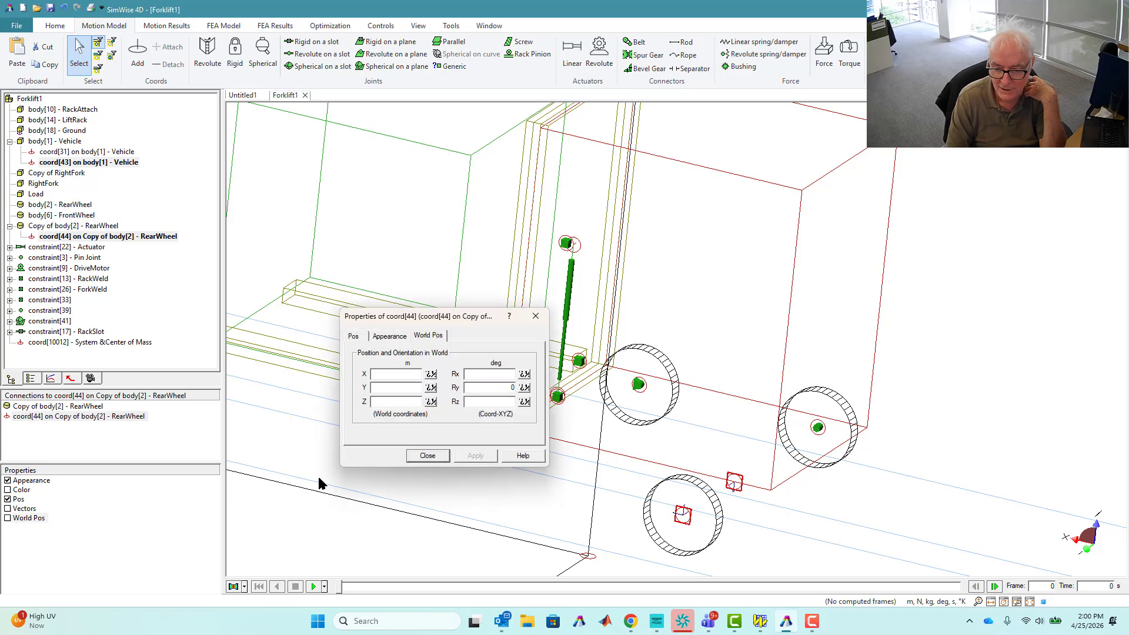
{"action": "type", "text": "0"}
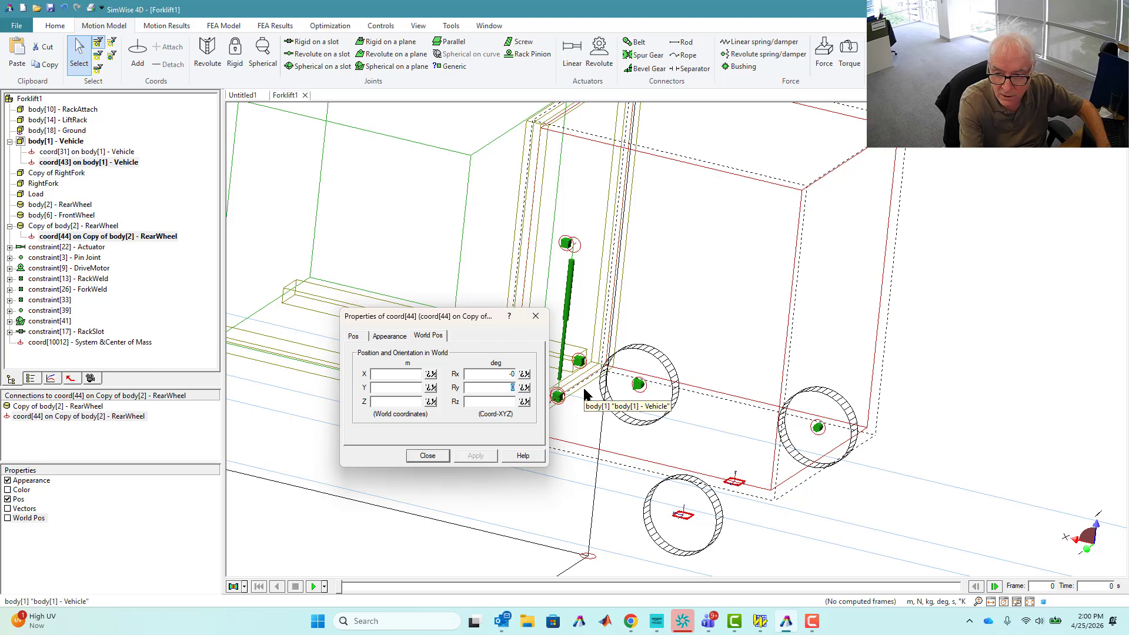
{"action": "type", "text": "0"}
{"action": "key", "text": "Tab"}
{"action": "type", "text": "0"}
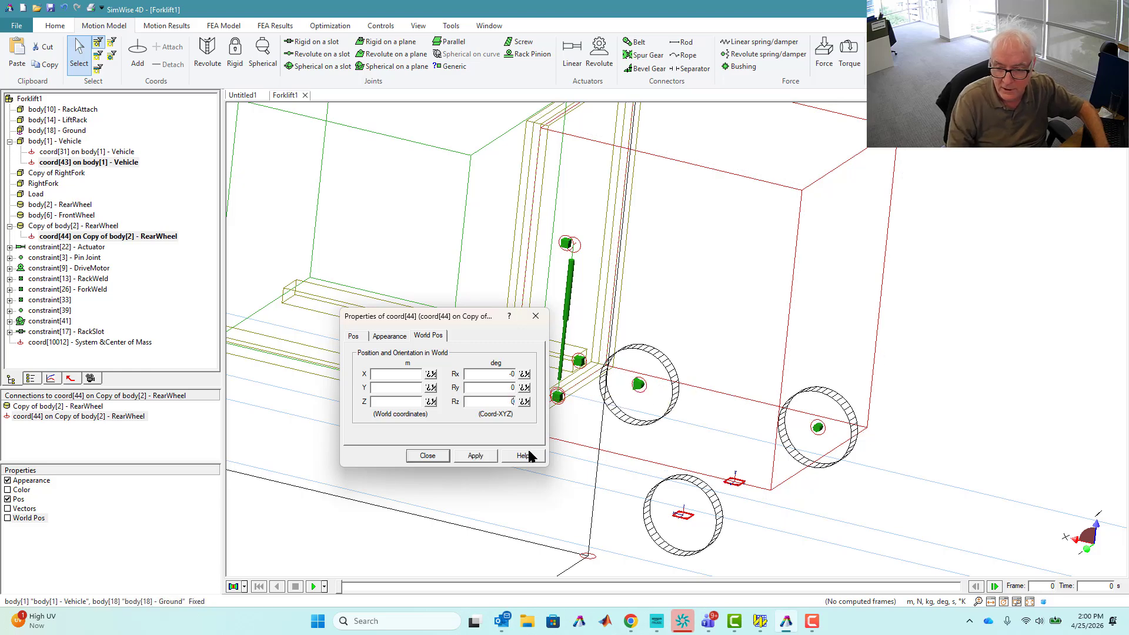
{"action": "left_click", "coordinate": [475, 456]}
{"action": "left_click", "coordinate": [421, 457]}
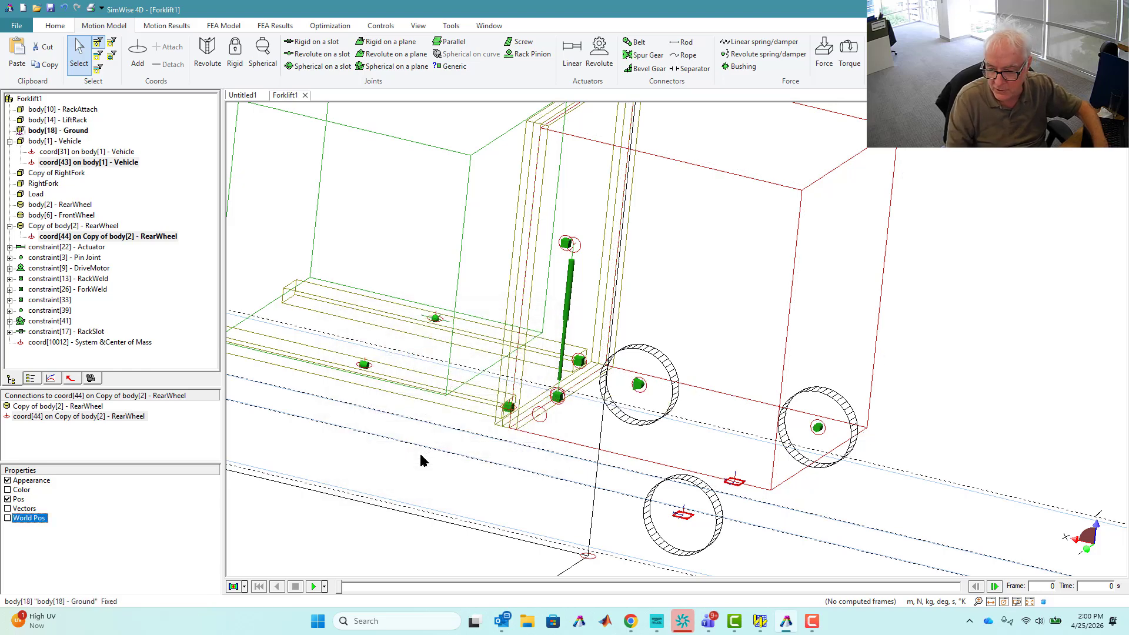
- Create a rigid joint between the two selected coords with the Join option, moving the copied RearWheel to the Vehicle
{"action": "left_click", "coordinate": [670, 527]}
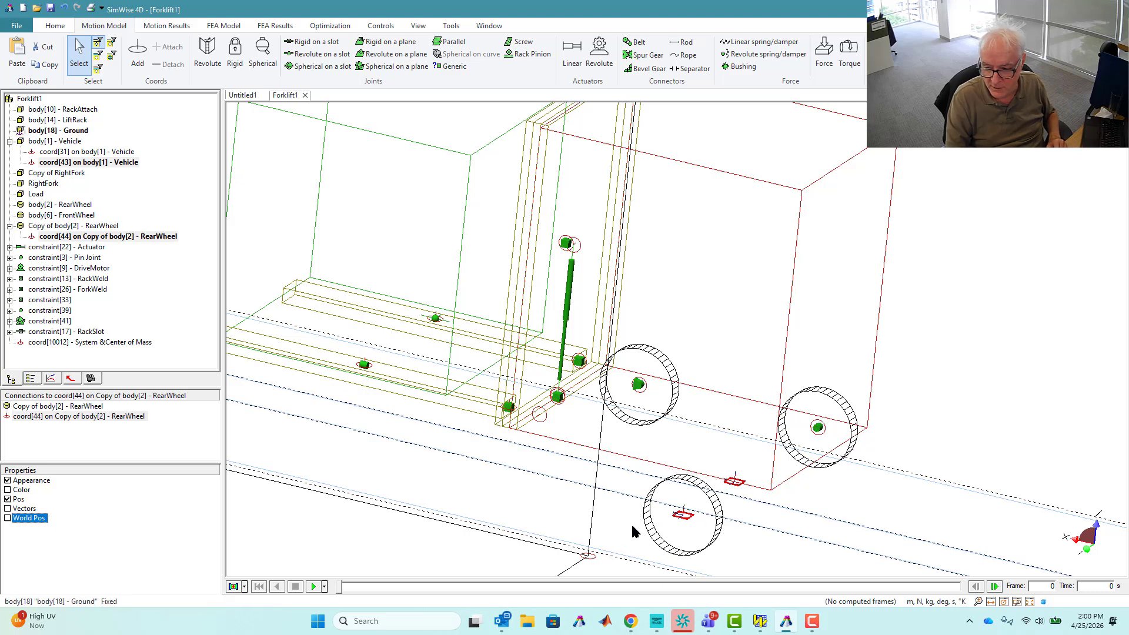
{"action": "left_click", "coordinate": [235, 52]}
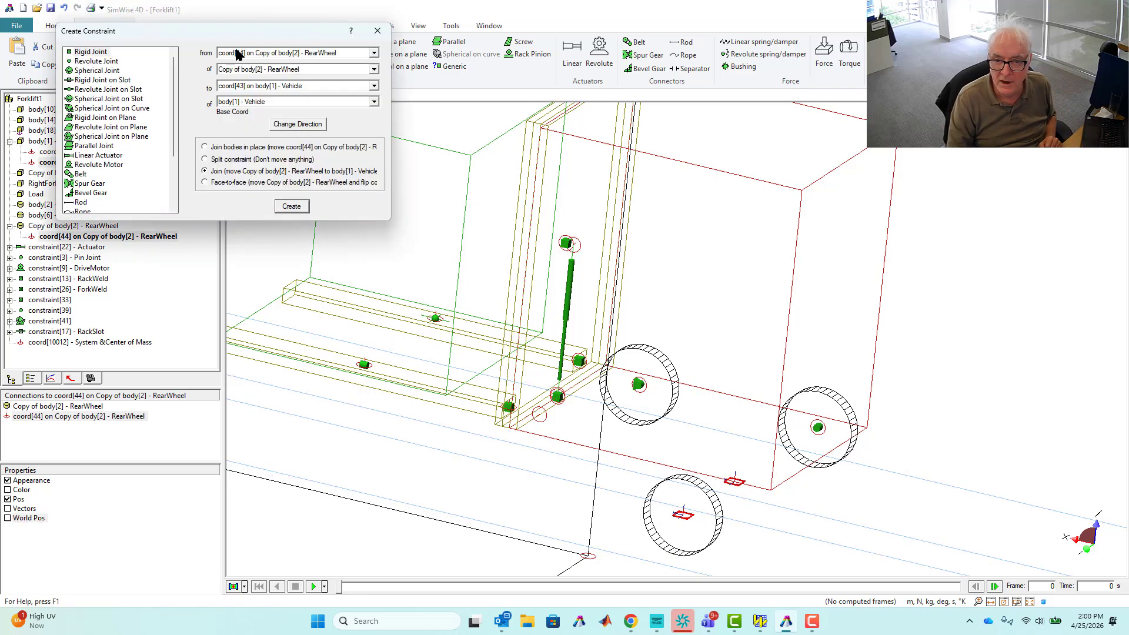
{"action": "left_click", "coordinate": [291, 207]}
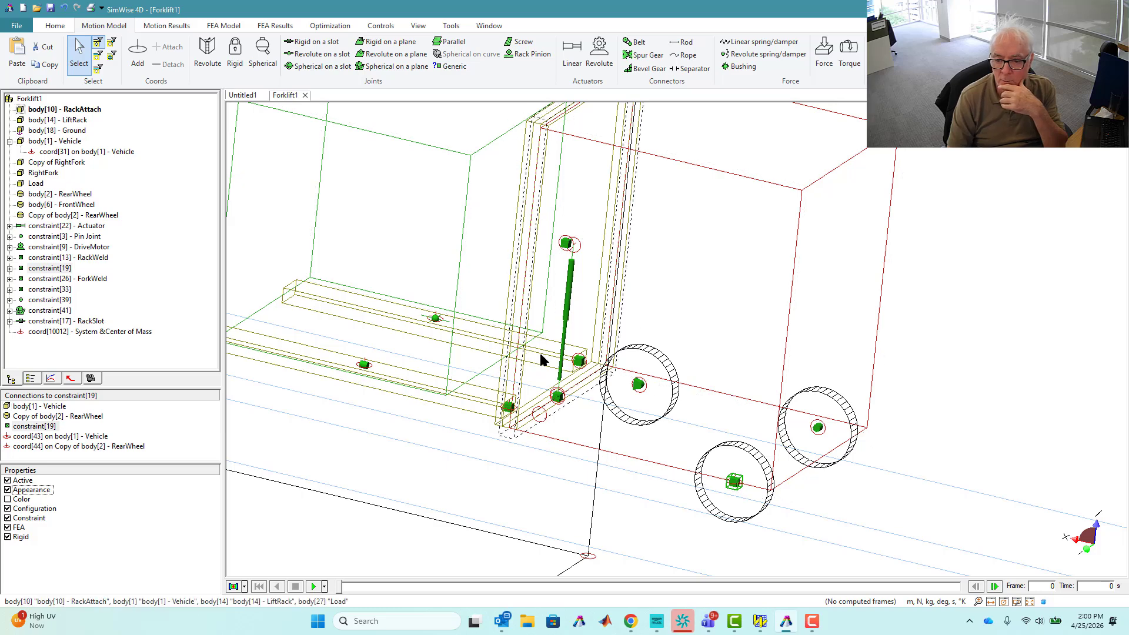
- Position the Vehicle's remaining front coord at X 0.58 m and Y -1 m
{"action": "left_click", "coordinate": [541, 417]}
{"action": "double_click", "coordinate": [540, 417]}
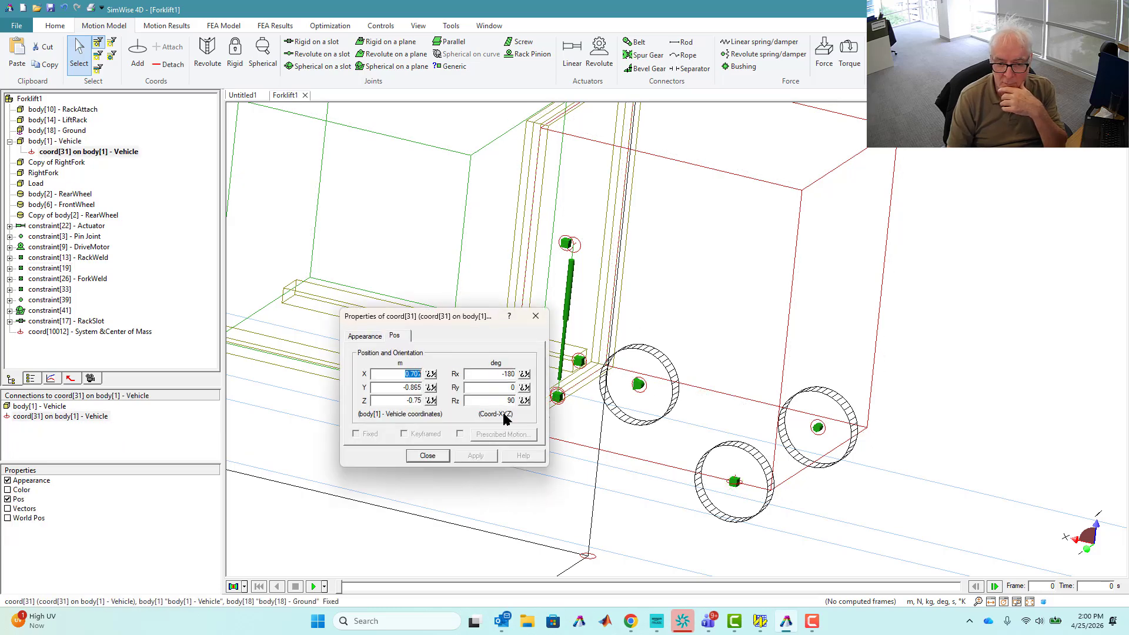
{"action": "type", "text": "0"}
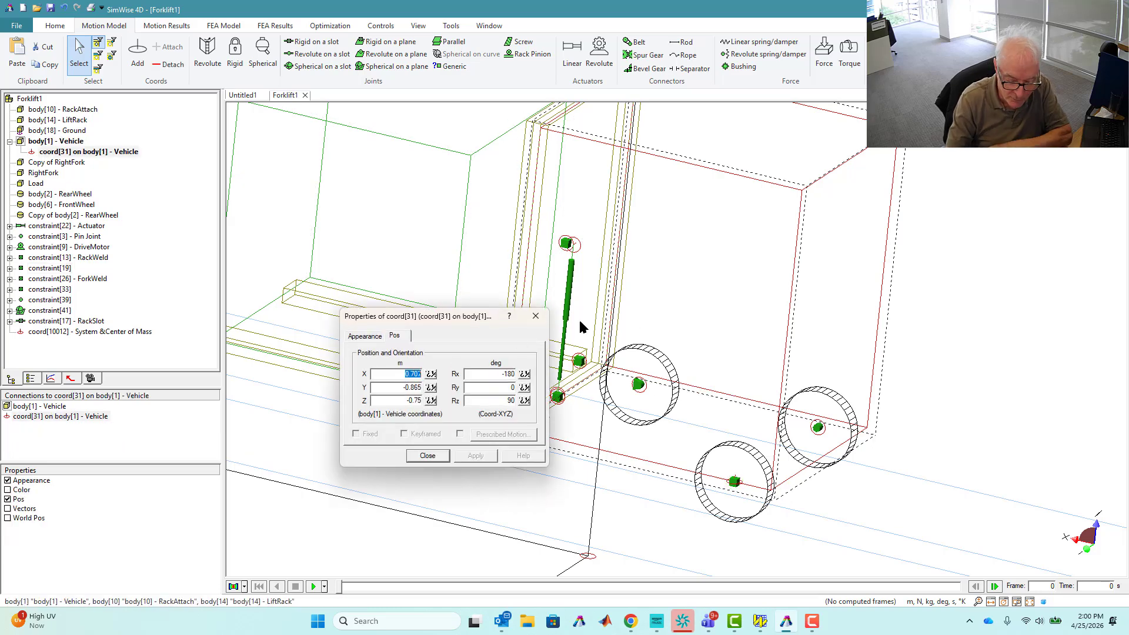
{"action": "type", "text": ".58"}
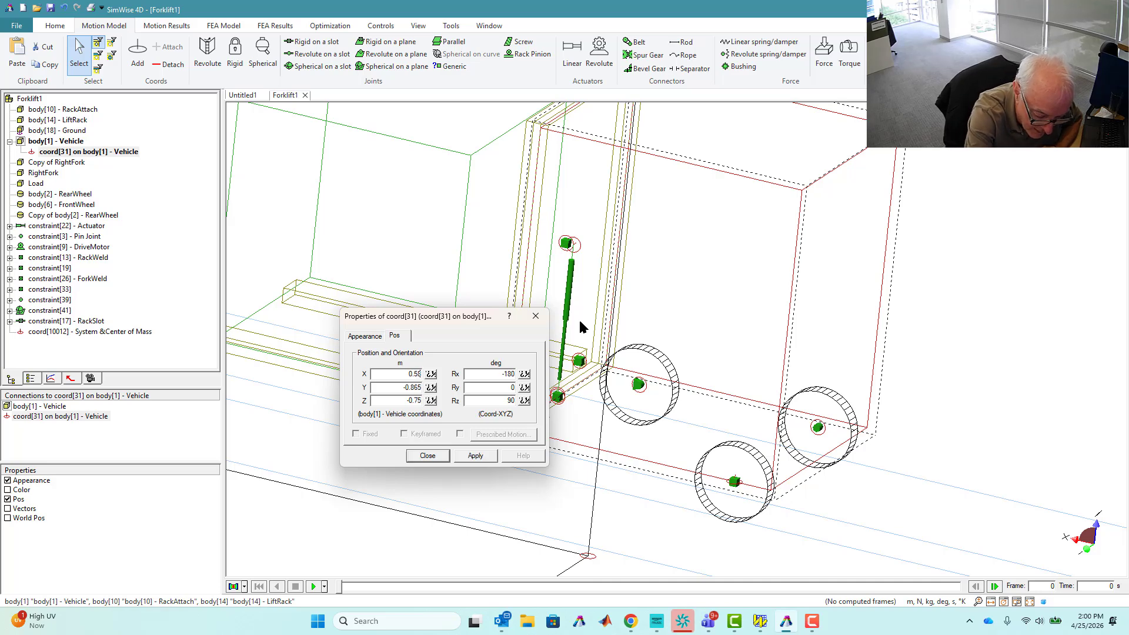
{"action": "double_click", "coordinate": [406, 387]}
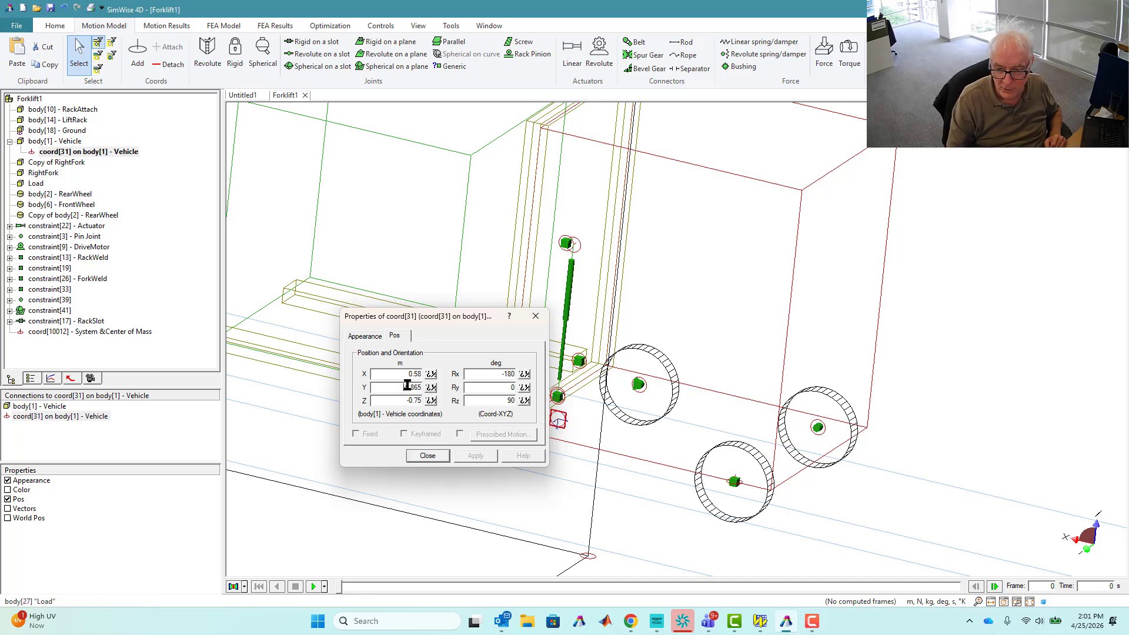
{"action": "type", "text": "-"}
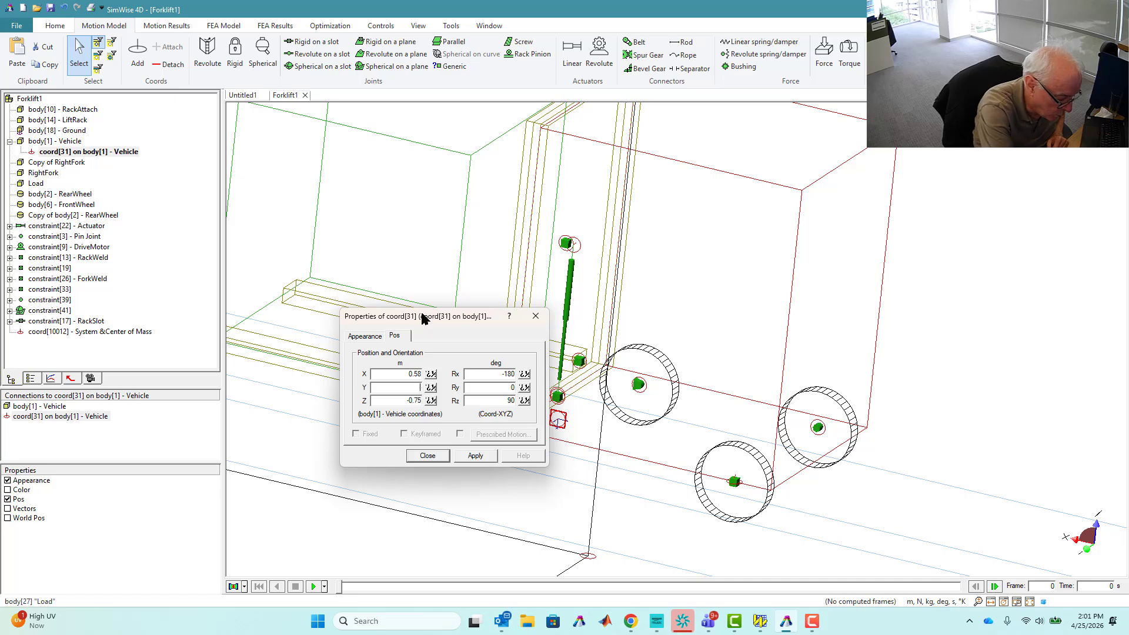
{"action": "type", "text": "1"}
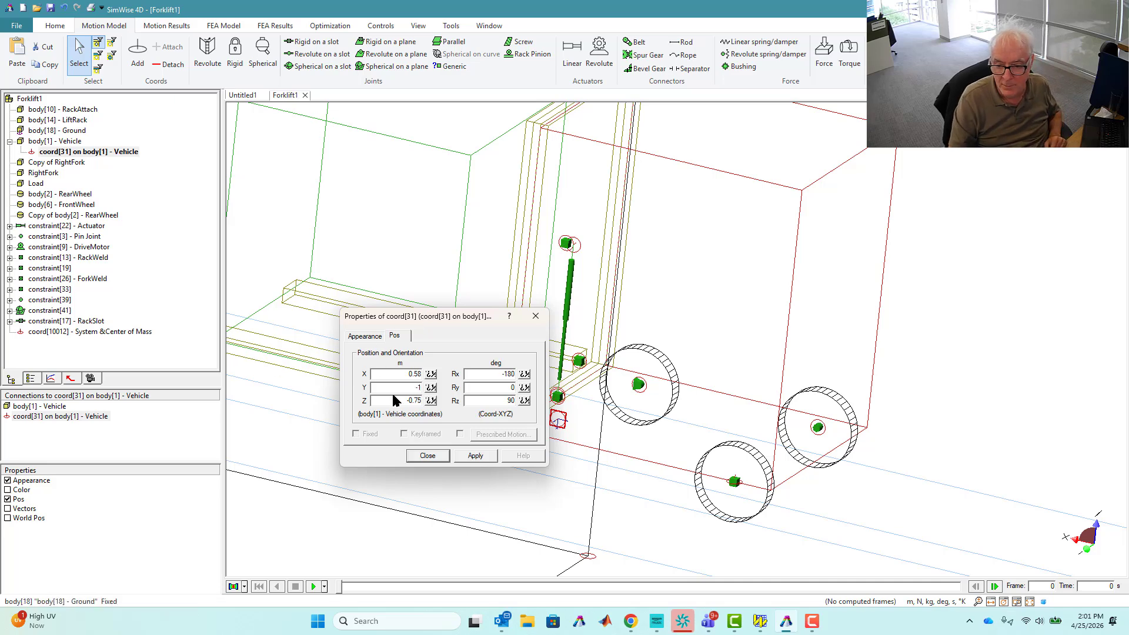
{"action": "double_click", "coordinate": [400, 400]}
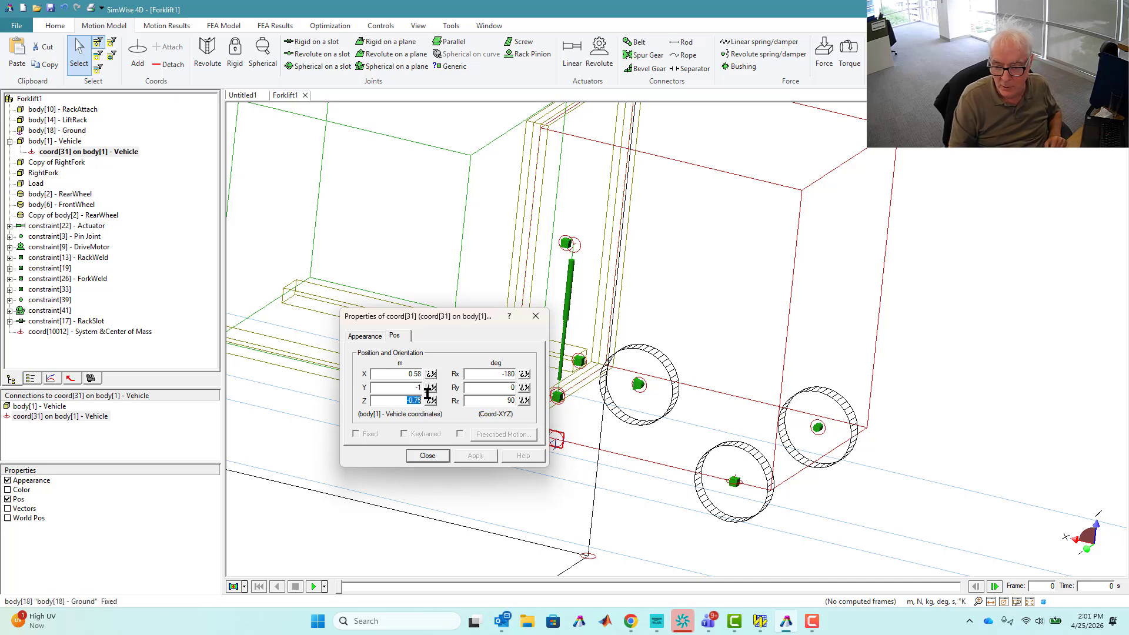
{"action": "left_click", "coordinate": [428, 457]}
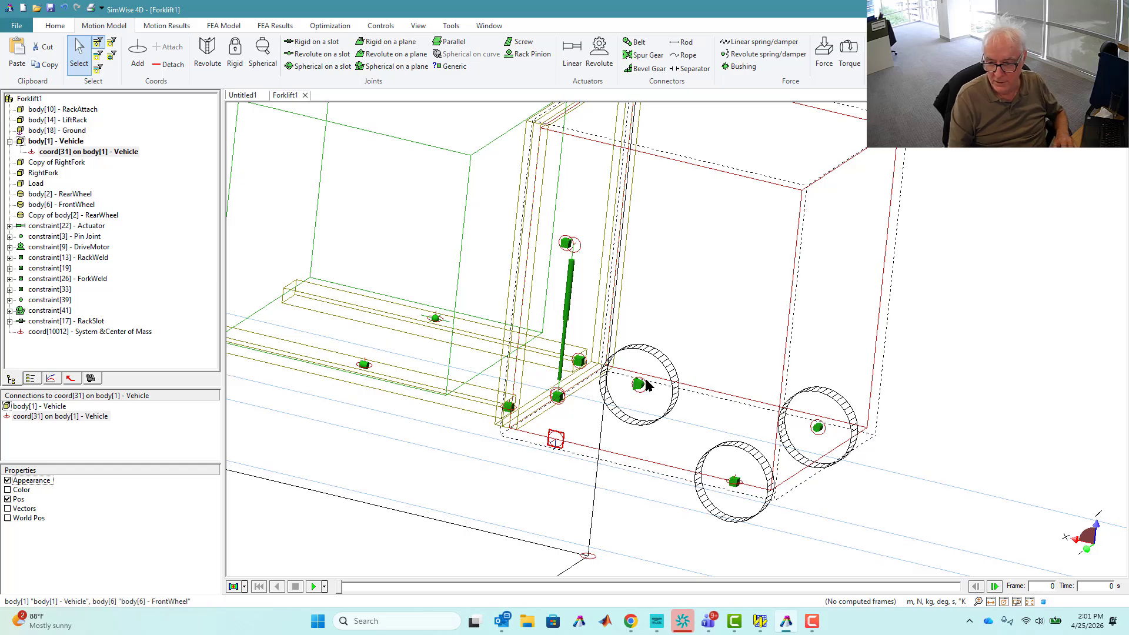
- Duplicate the FrontWheel body by copying and pasting it
{"action": "middle_click_drag", "start_coordinate": [627, 472], "coordinate": [635, 457]}
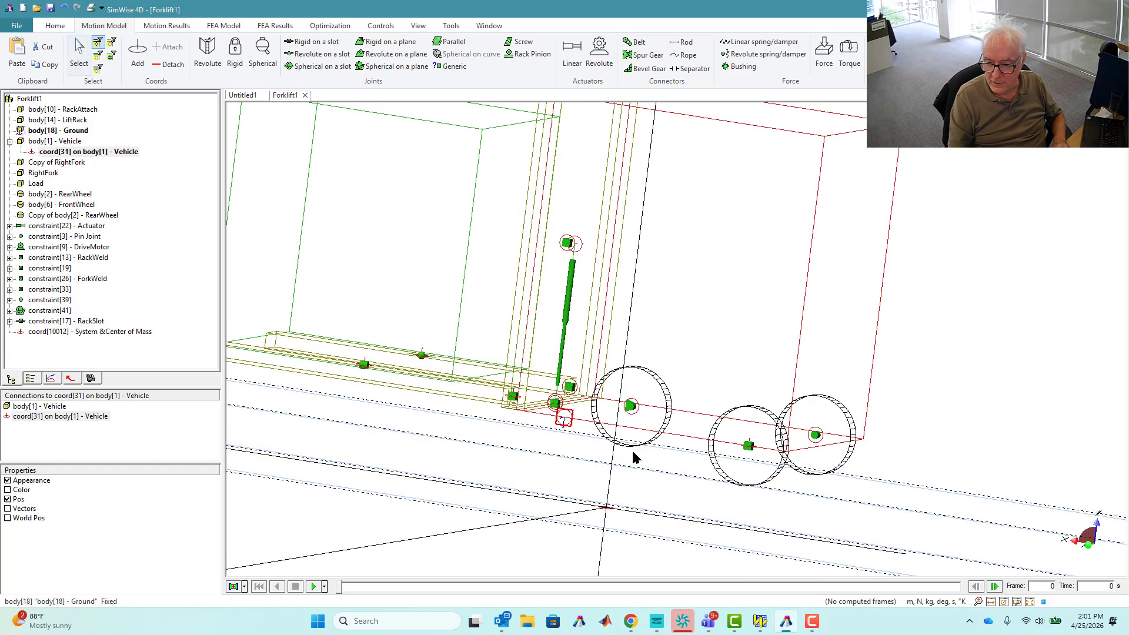
{"action": "left_click", "coordinate": [727, 372]}
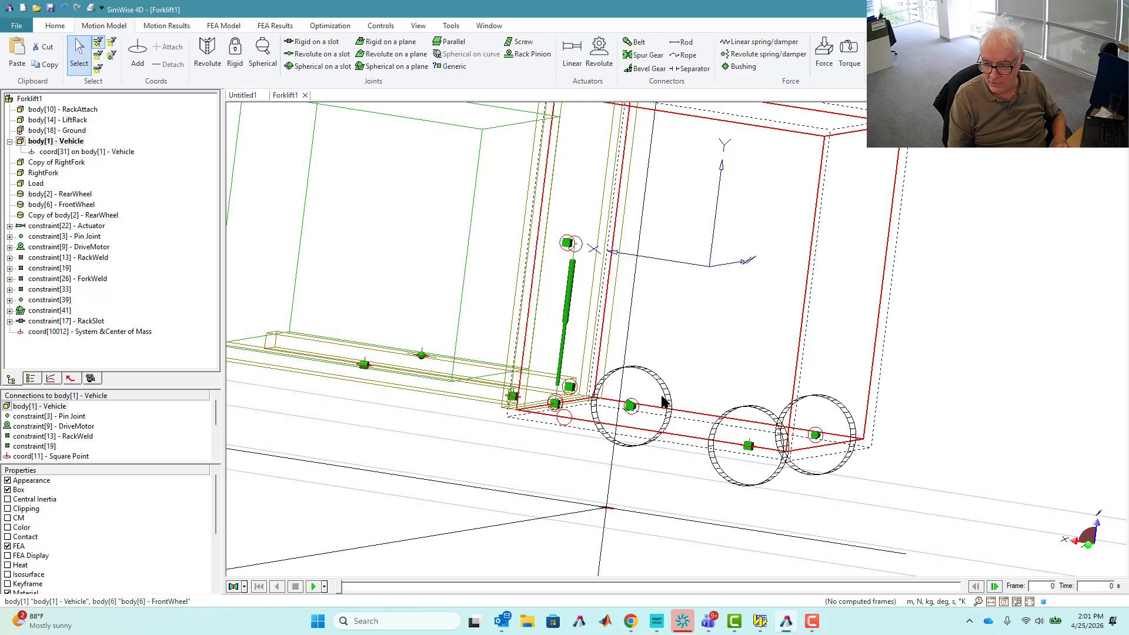
{"action": "left_click", "coordinate": [639, 449]}
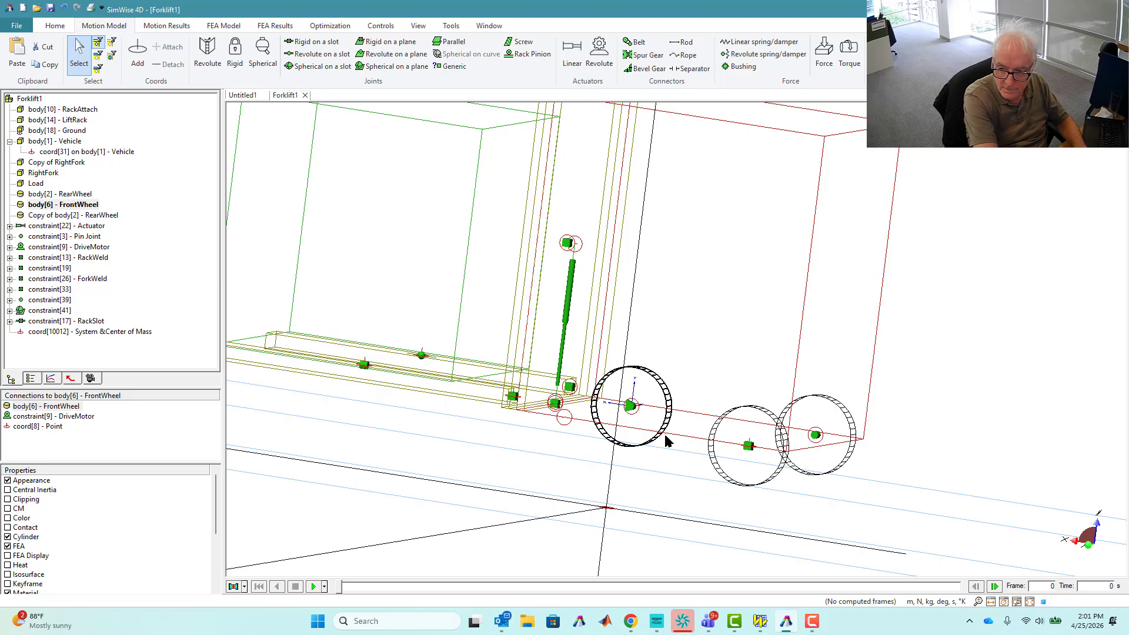
{"action": "key", "text": "ctrl+c"}
{"action": "key", "text": "ctrl+v"}
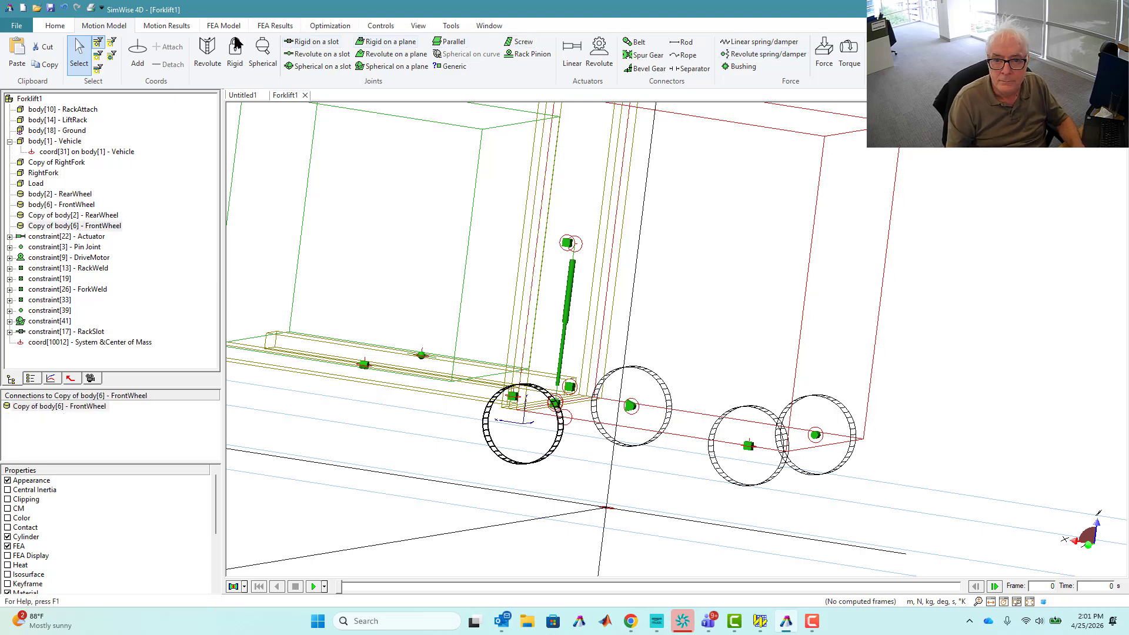
- Add a coord to the copied FrontWheel and position it at X 0, Y 0 and Z 0 m
{"action": "left_click", "coordinate": [138, 53]}
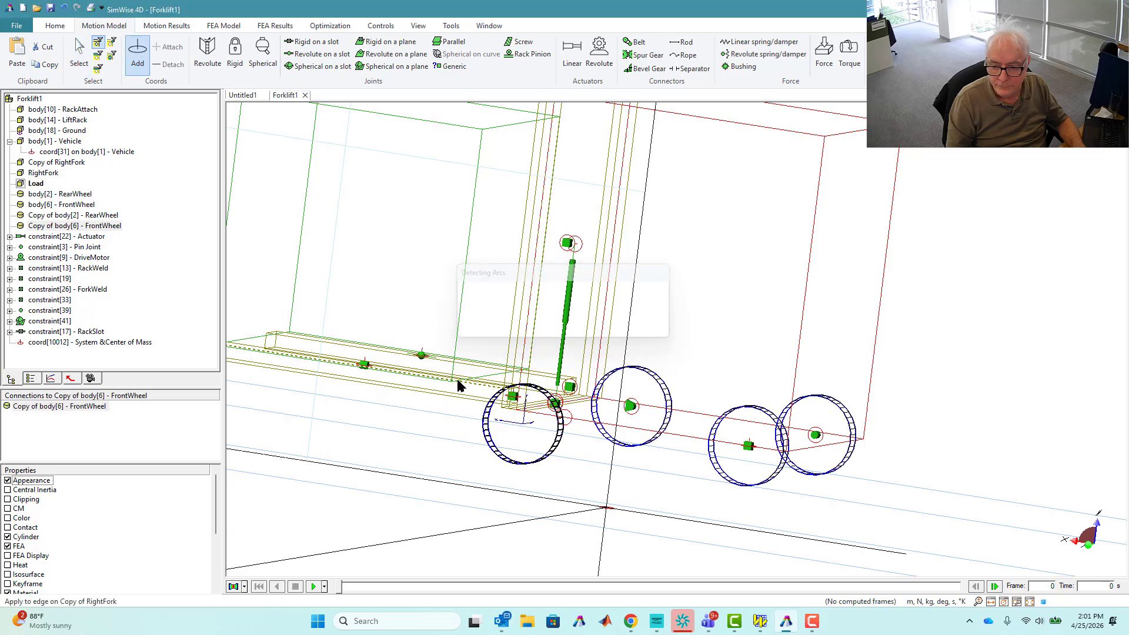
{"action": "left_click", "coordinate": [546, 434]}
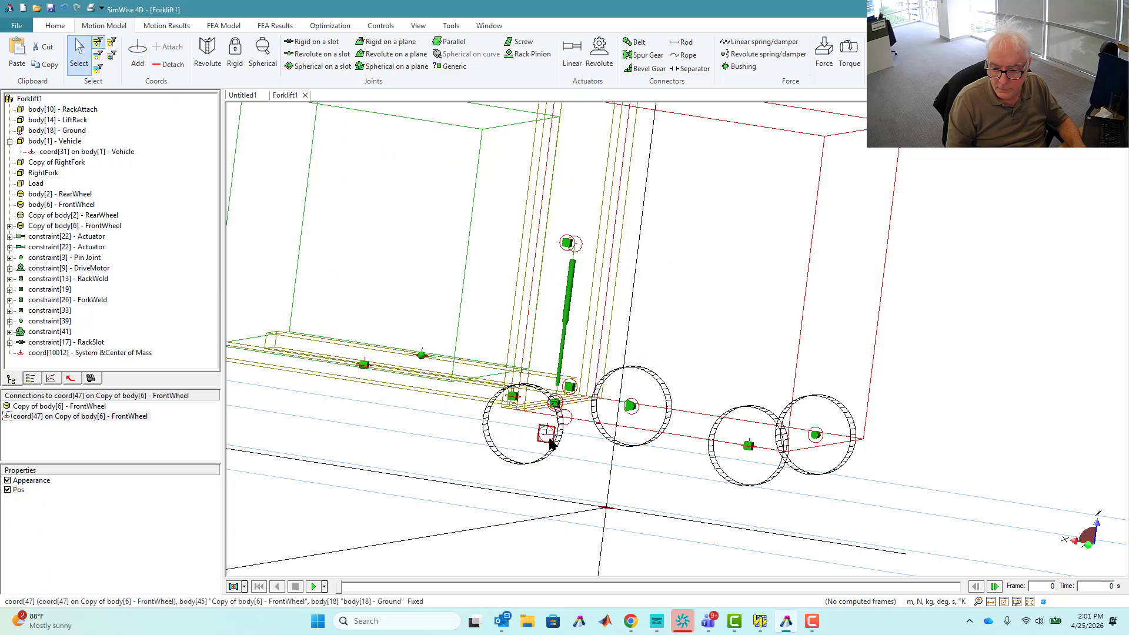
{"action": "double_click", "coordinate": [548, 438]}
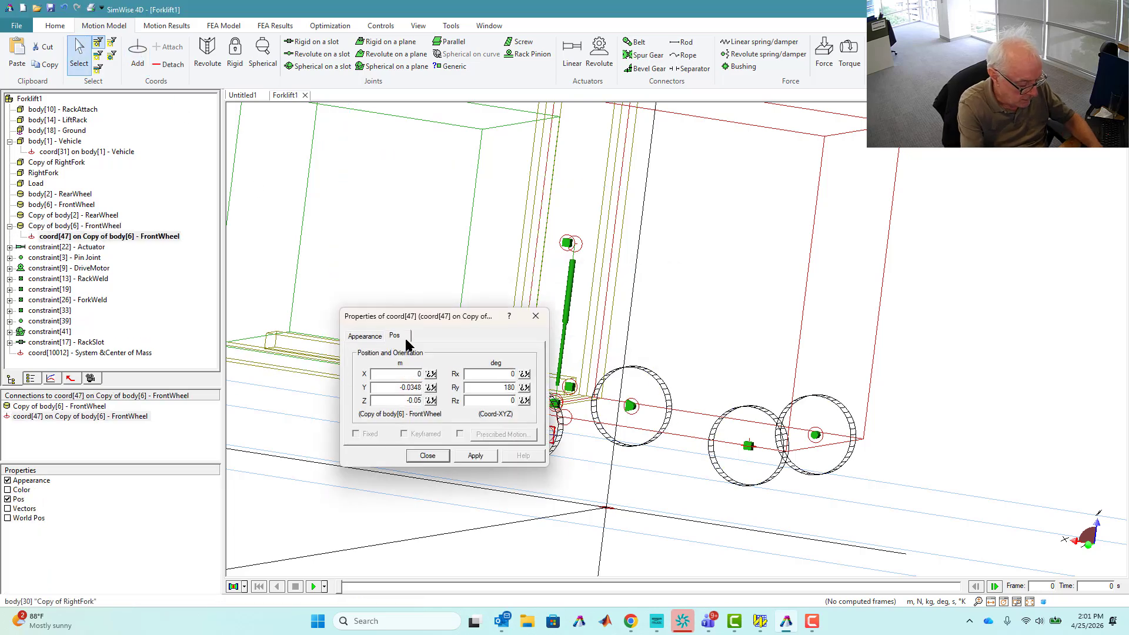
{"action": "key", "text": "Tab"}
{"action": "type", "text": "0"}
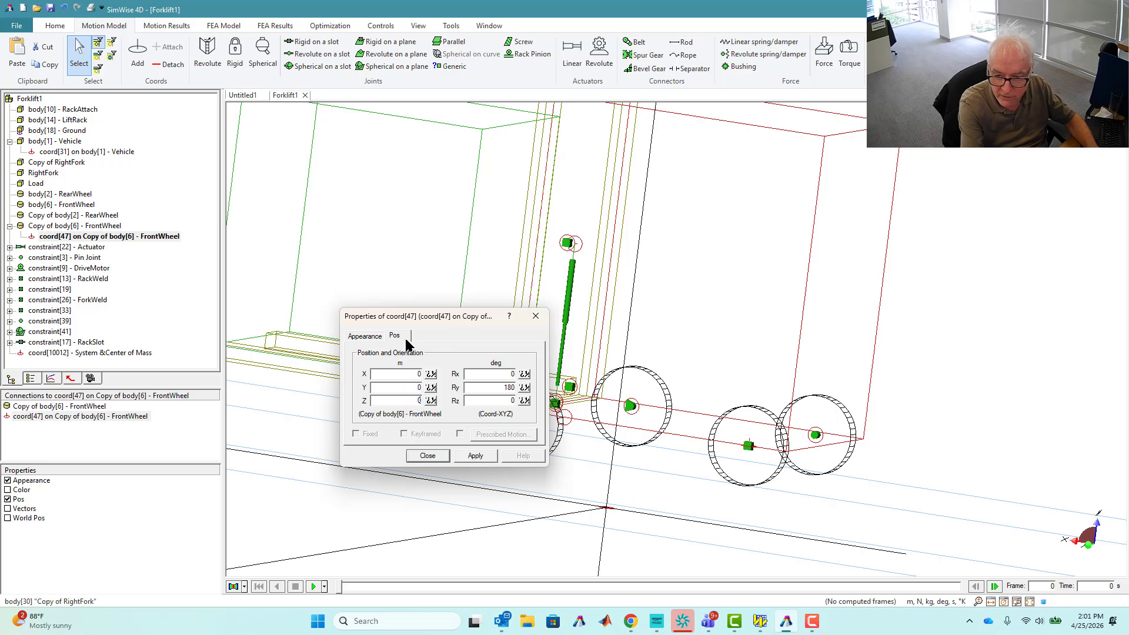
{"action": "key", "text": "Tab"}
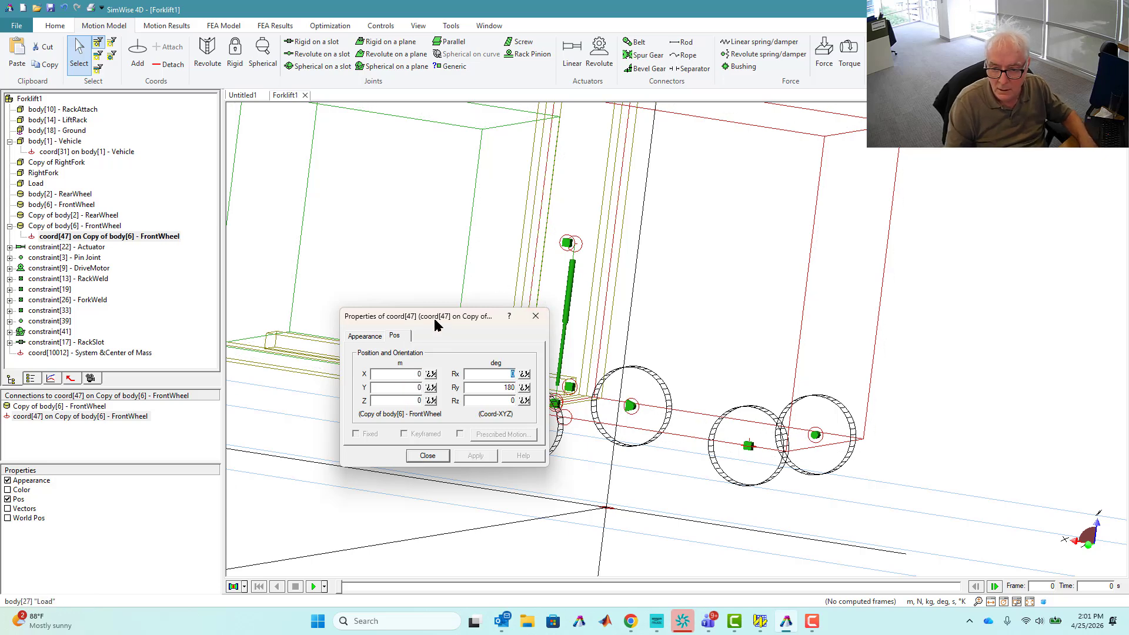
{"action": "left_click_drag", "start_coordinate": [435, 324], "coordinate": [223, 267]}
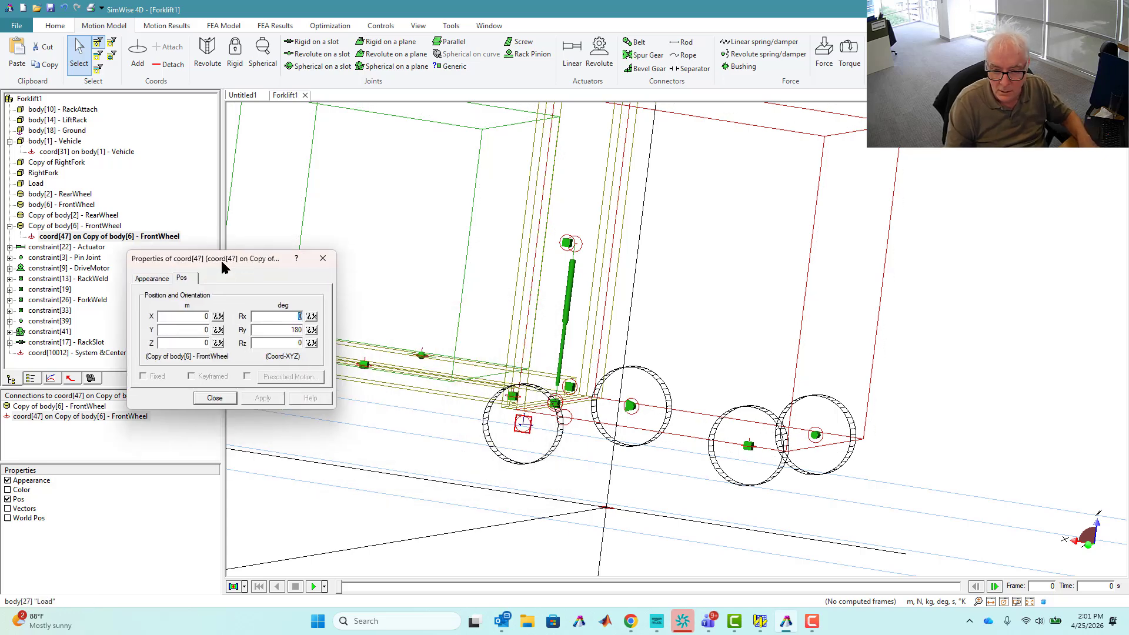
- Set world Rx, Ry and Rz of the copied FrontWheel's coord and the Vehicle's front coord to 0 degrees and rigidly join them with the Join option
{"action": "left_click", "coordinate": [569, 420], "text": "shift"}
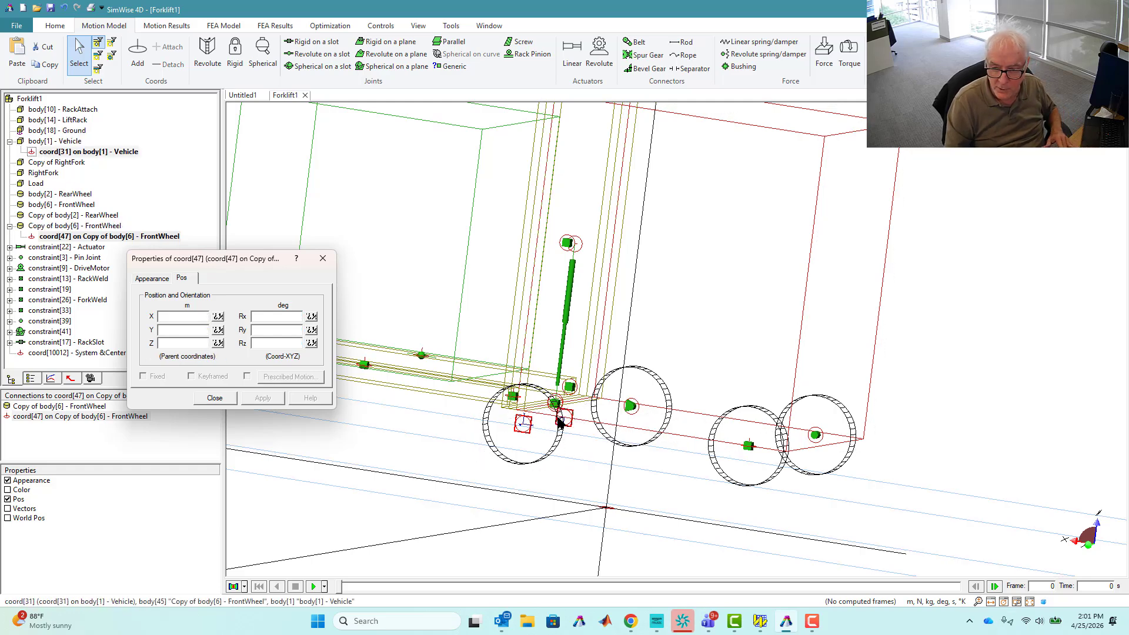
{"action": "left_click", "coordinate": [18, 520]}
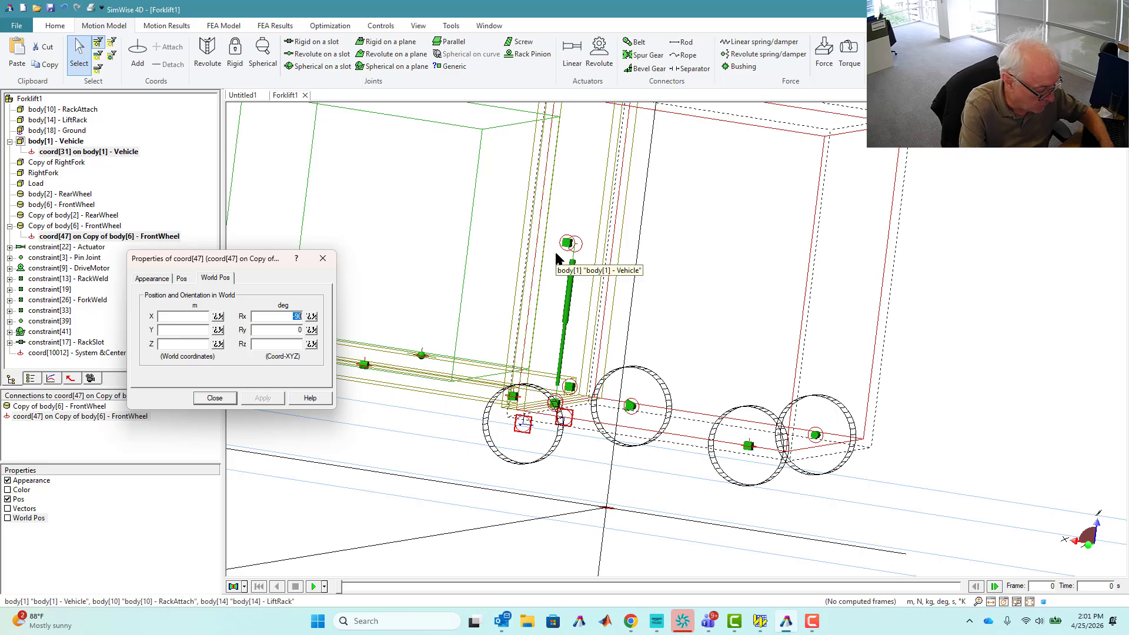
{"action": "type", "text": "0"}
{"action": "key", "text": "Tab"}
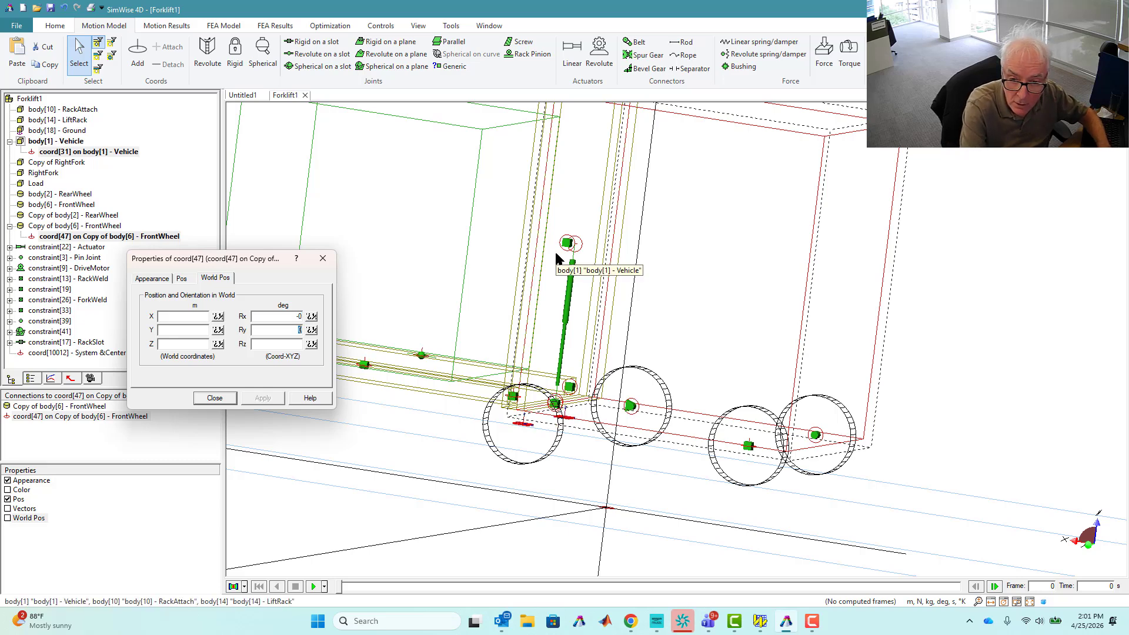
{"action": "key", "text": "Tab"}
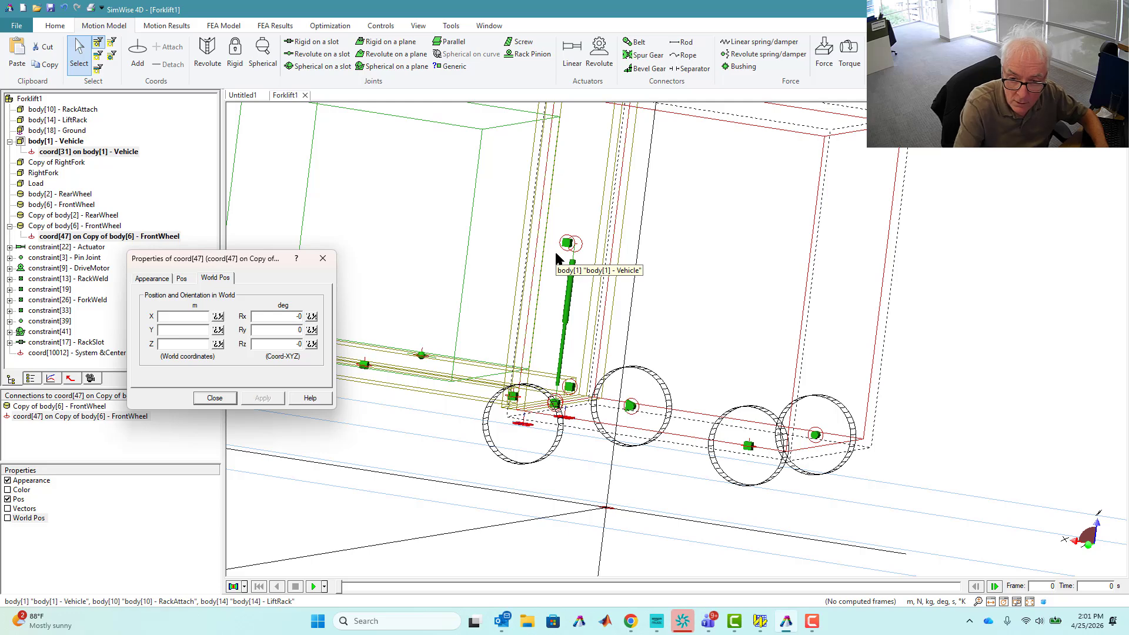
{"action": "left_click", "coordinate": [213, 398]}
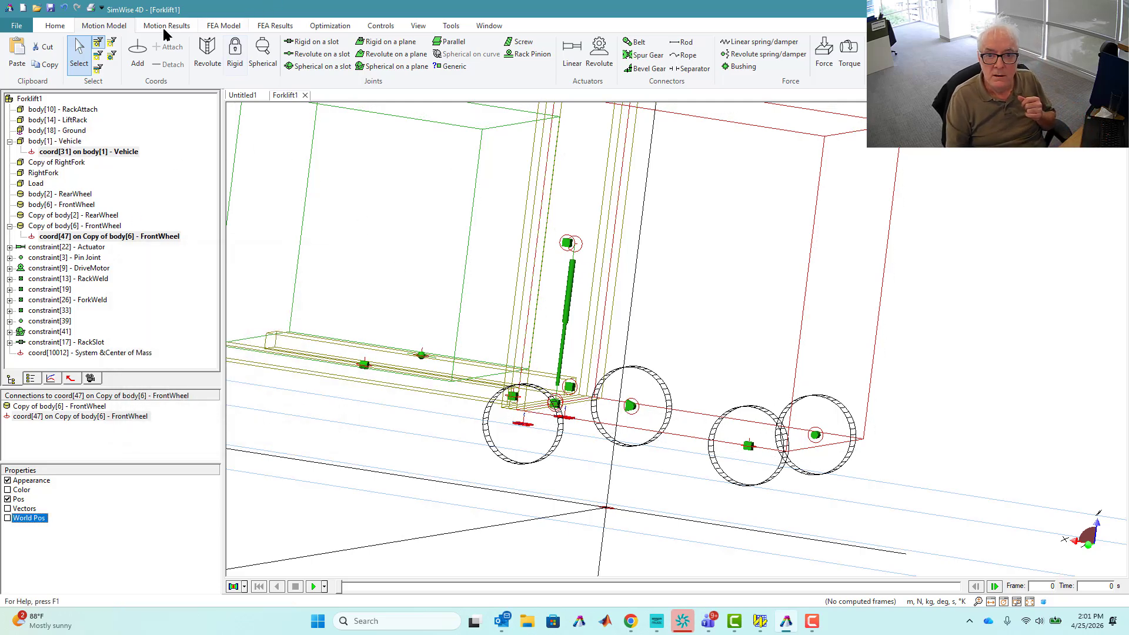
{"action": "left_click", "coordinate": [236, 51]}
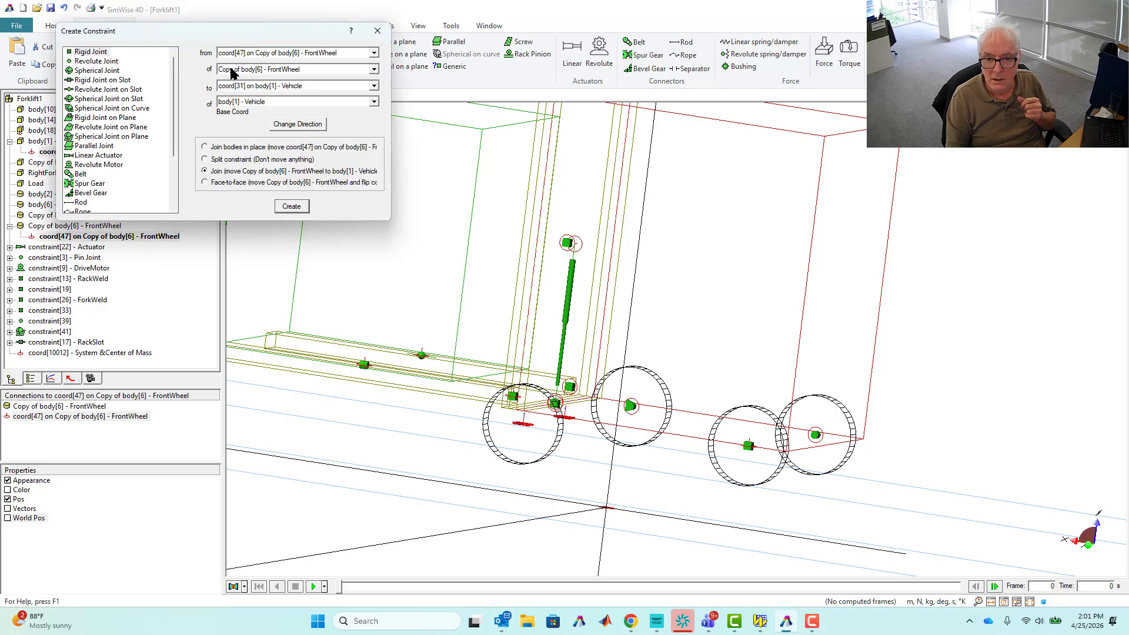
{"action": "left_click", "coordinate": [291, 206]}
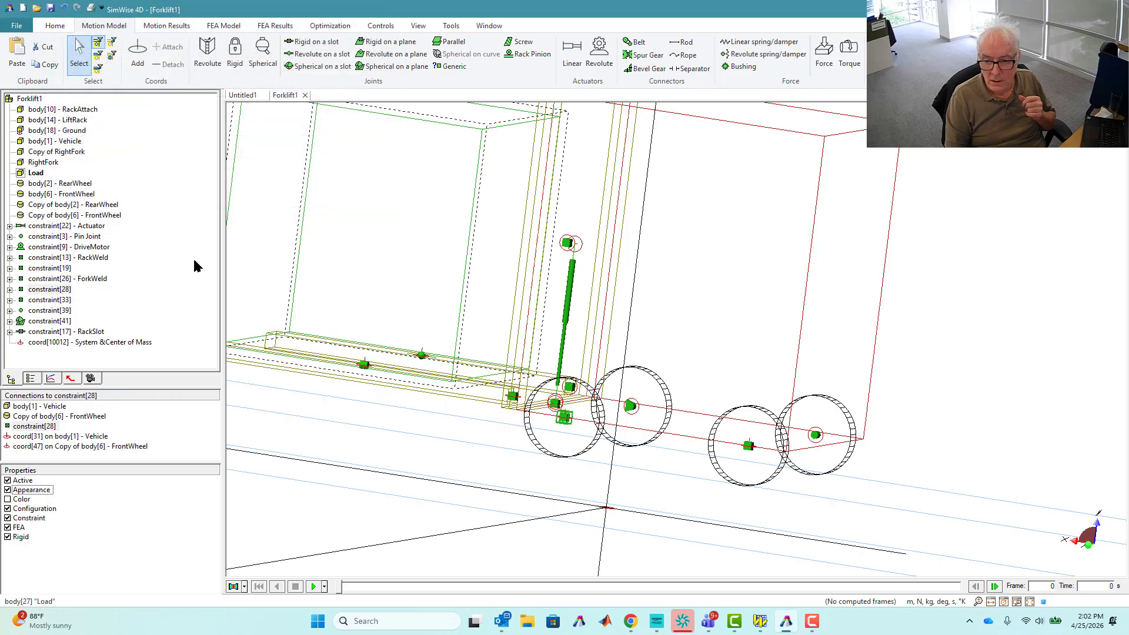
- Switch the model display to shaded and inspect the forklift with its four wheels from the Load side
{"action": "left_click", "coordinate": [420, 26]}
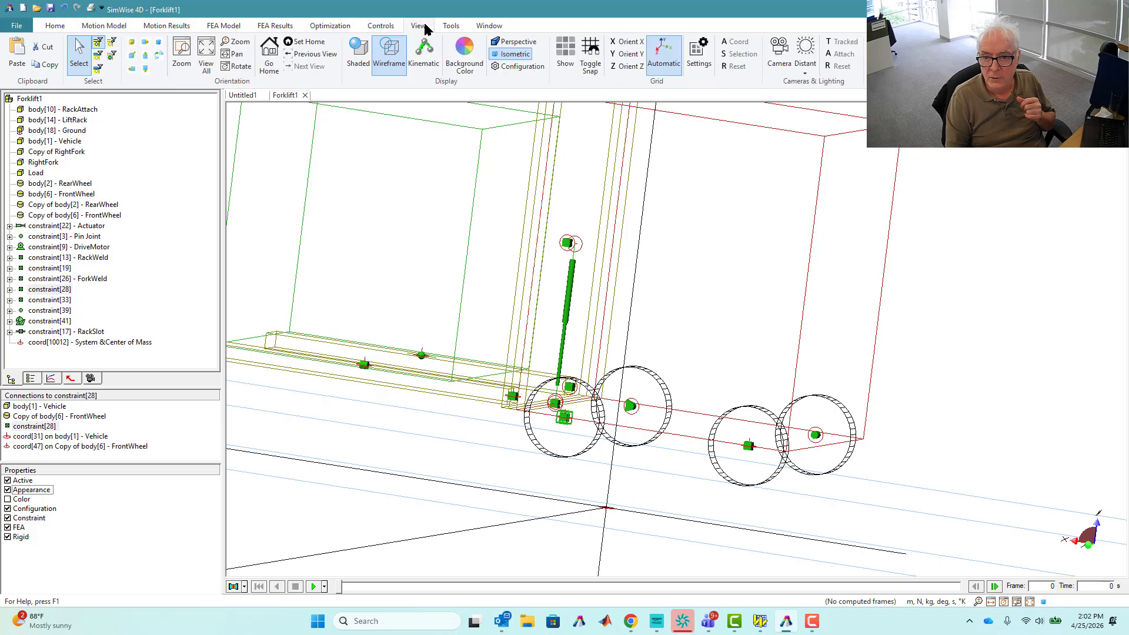
{"action": "left_click", "coordinate": [358, 53]}
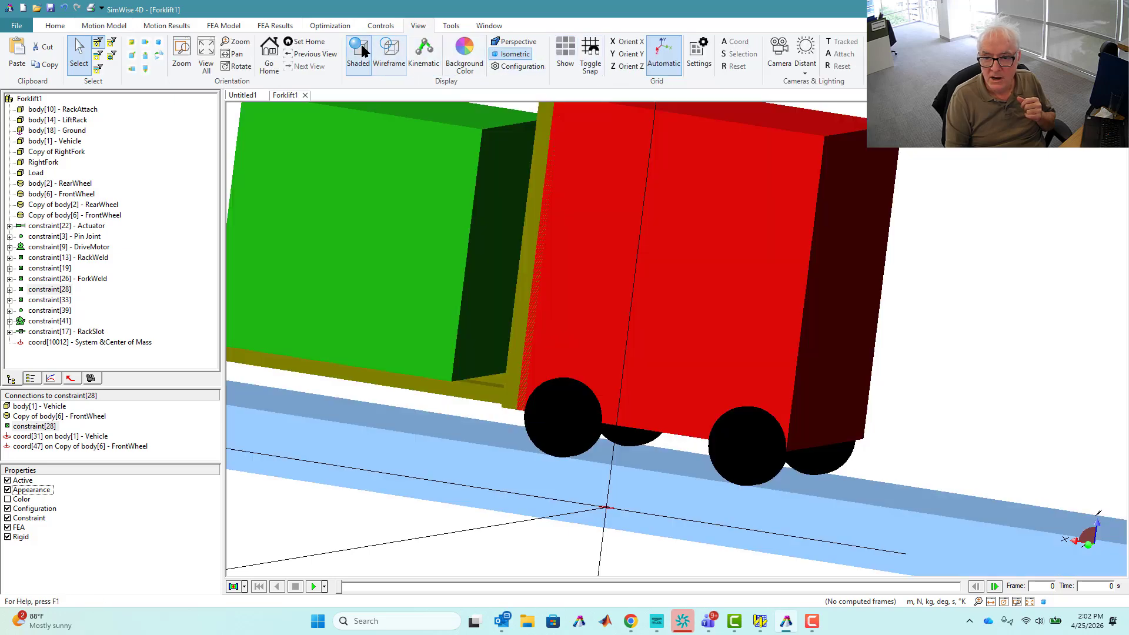
{"action": "scroll", "coordinate": [519, 367], "scroll_direction": "up", "scroll_amount": 3}
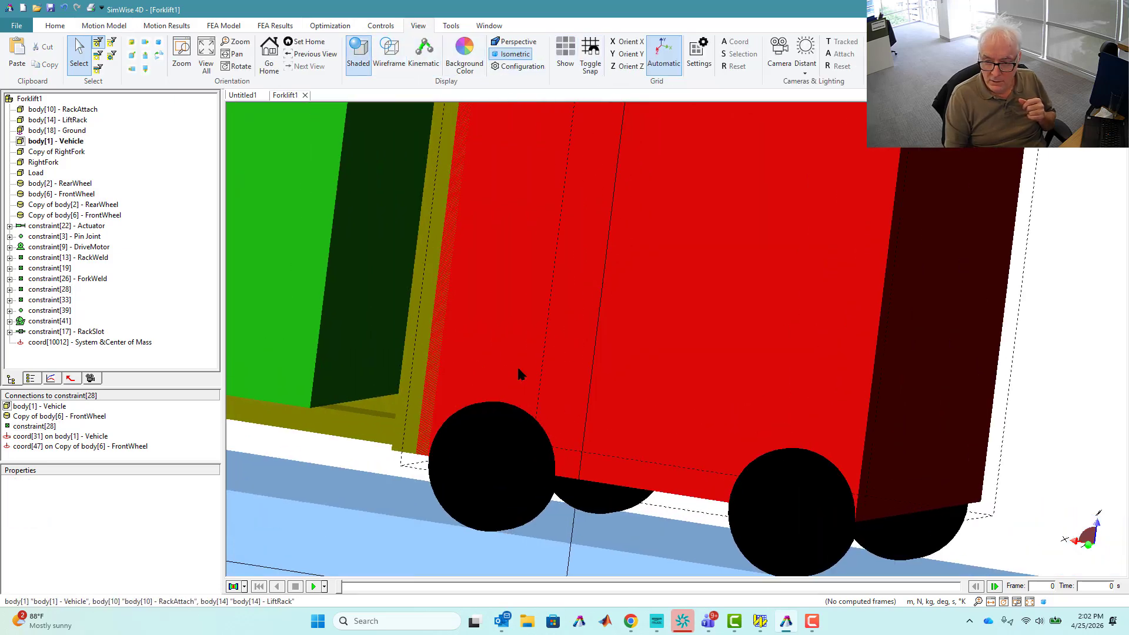
{"action": "scroll", "coordinate": [527, 346], "scroll_direction": "down", "scroll_amount": 9}
{"action": "middle_click_drag", "start_coordinate": [488, 366], "coordinate": [562, 386]}
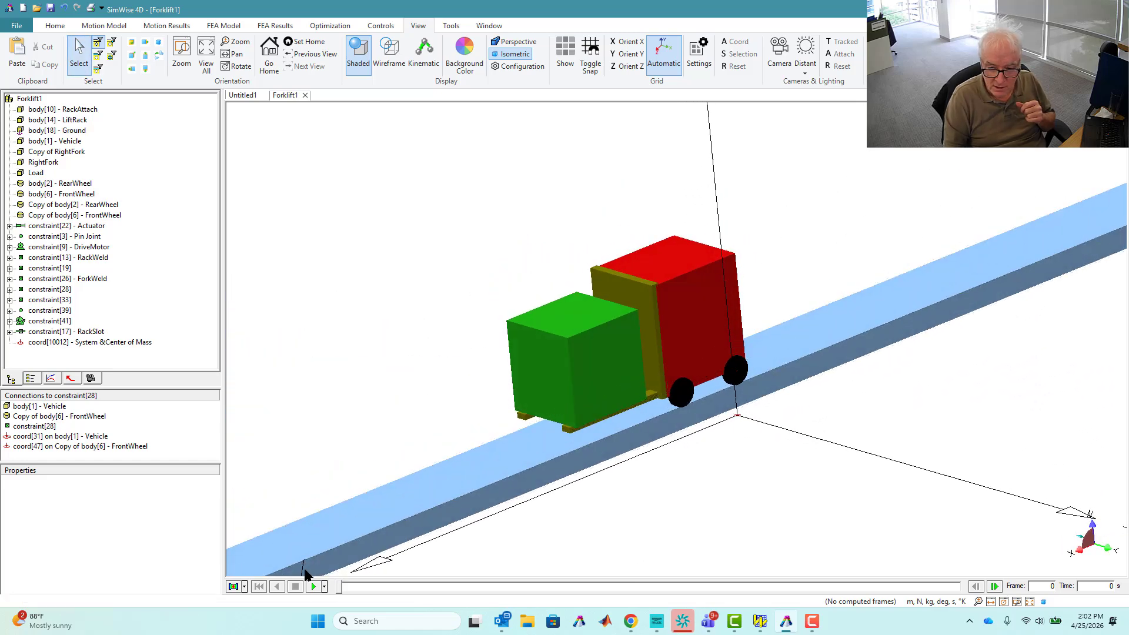
- Run the simulation briefly, stop it and reset it to the first frame
{"action": "left_click", "coordinate": [314, 587]}
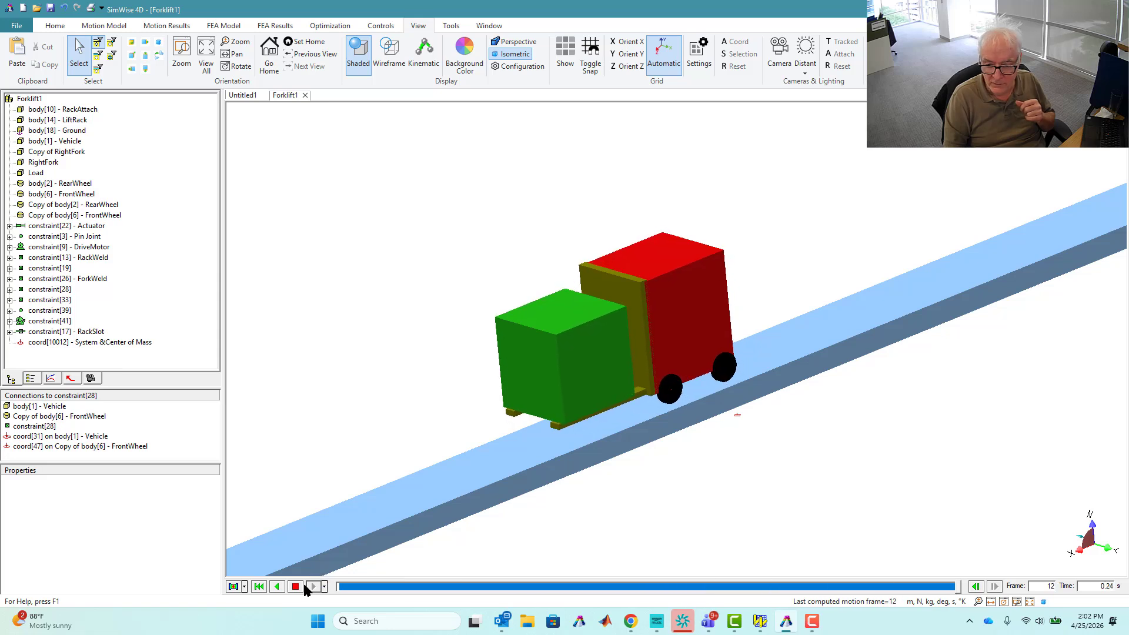
{"action": "left_click", "coordinate": [296, 587]}
{"action": "left_click", "coordinate": [259, 587]}
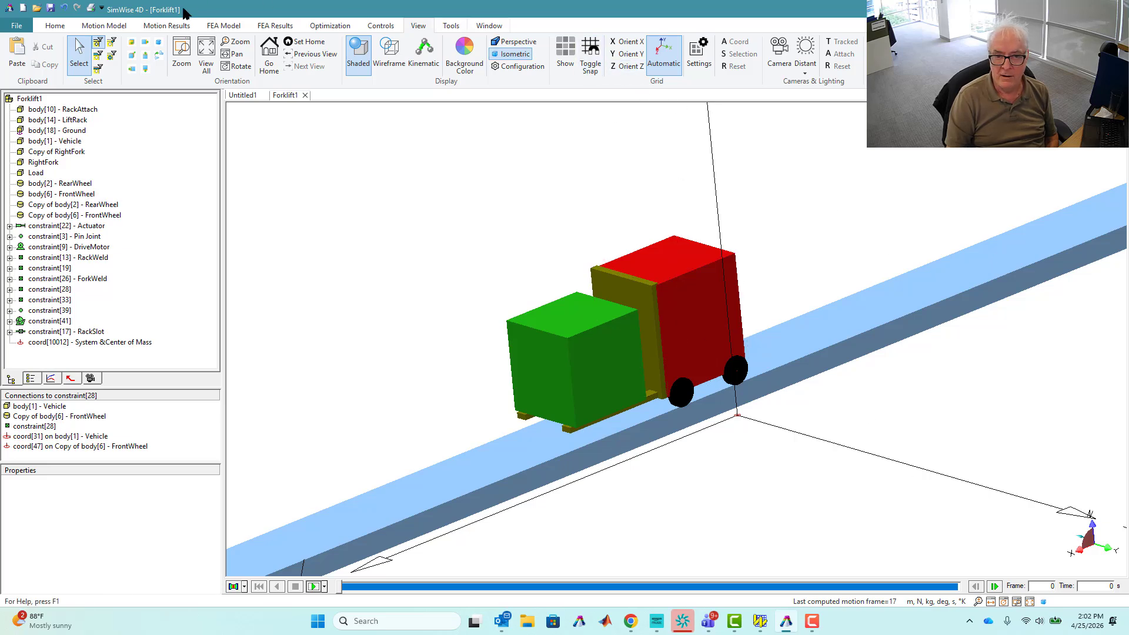
- Change the gravity direction to -Z in the simulation settings
{"action": "left_click", "coordinate": [55, 26]}
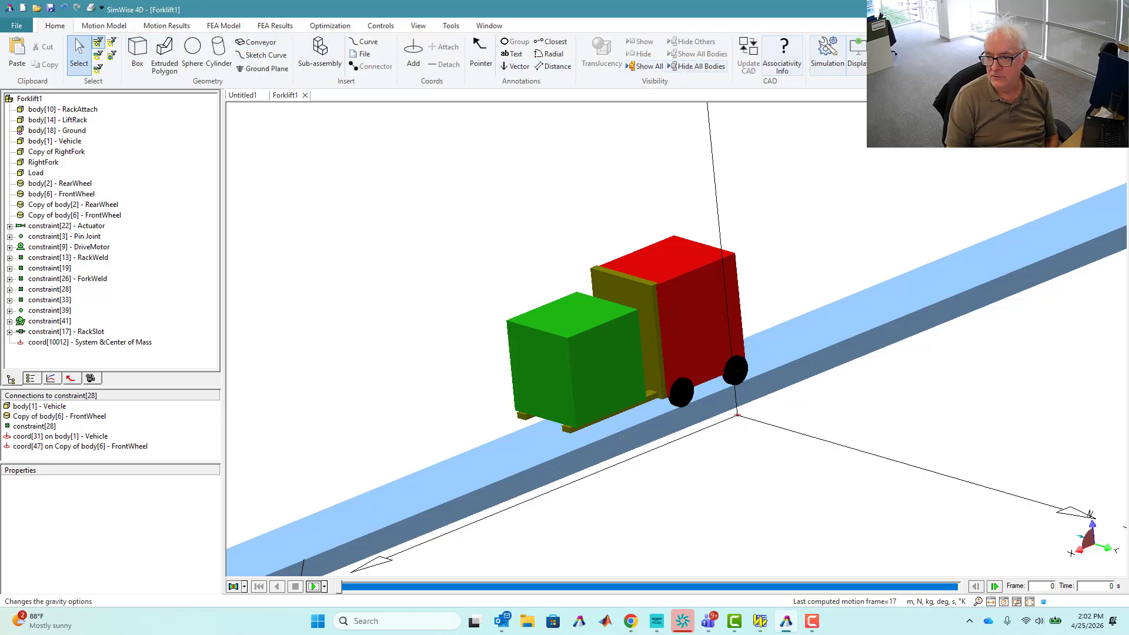
{"action": "left_click", "coordinate": [827, 54]}
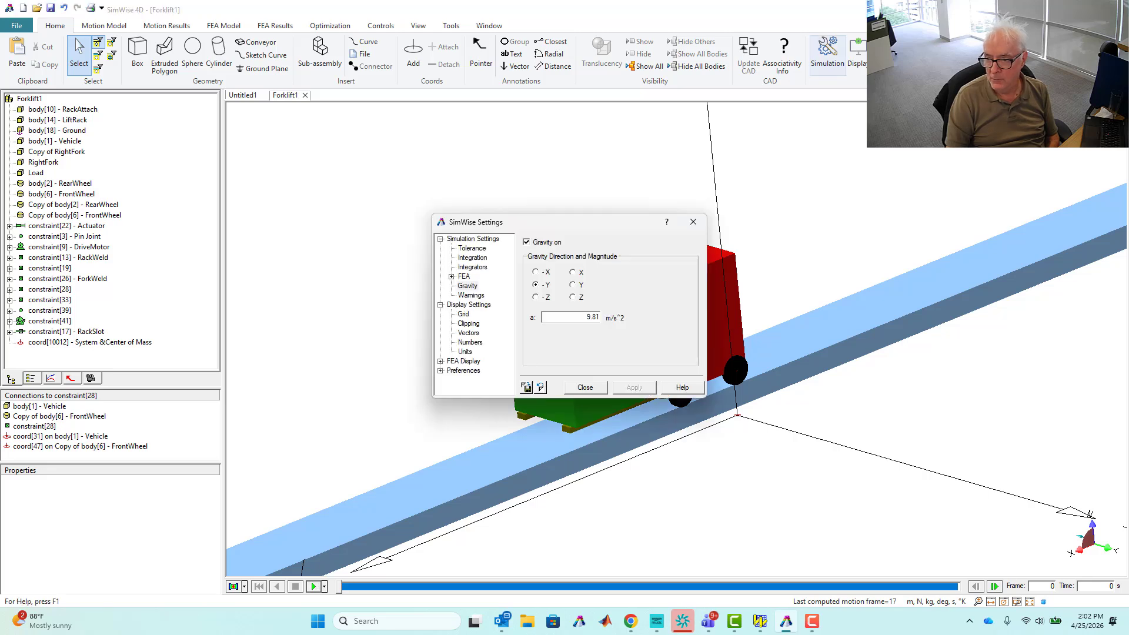
{"action": "left_click", "coordinate": [535, 298]}
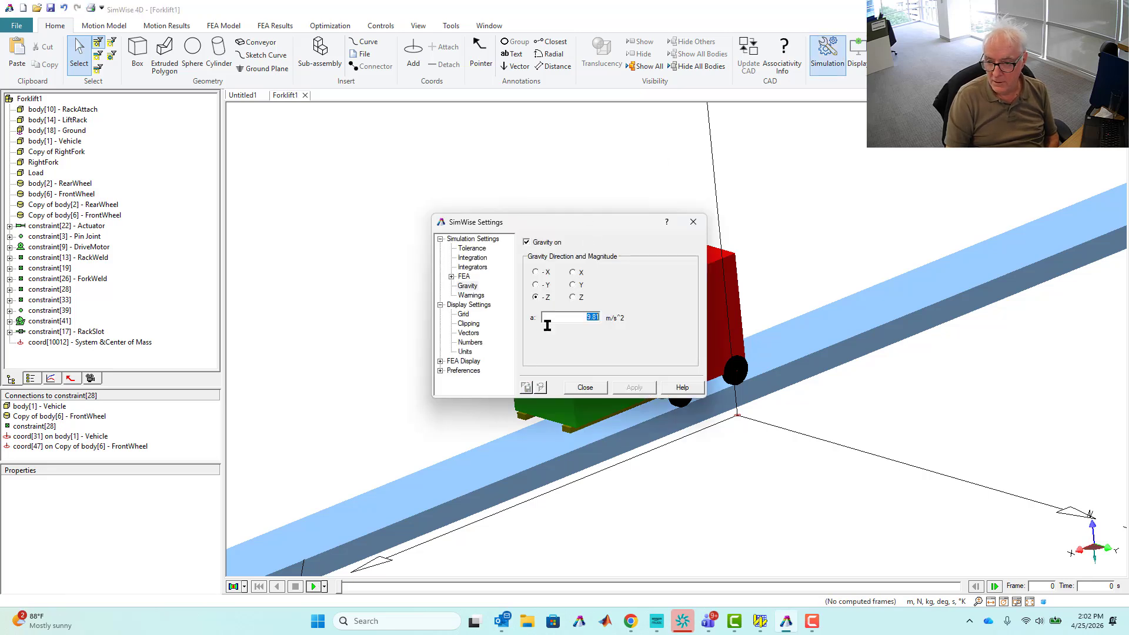
{"action": "left_click", "coordinate": [581, 389]}
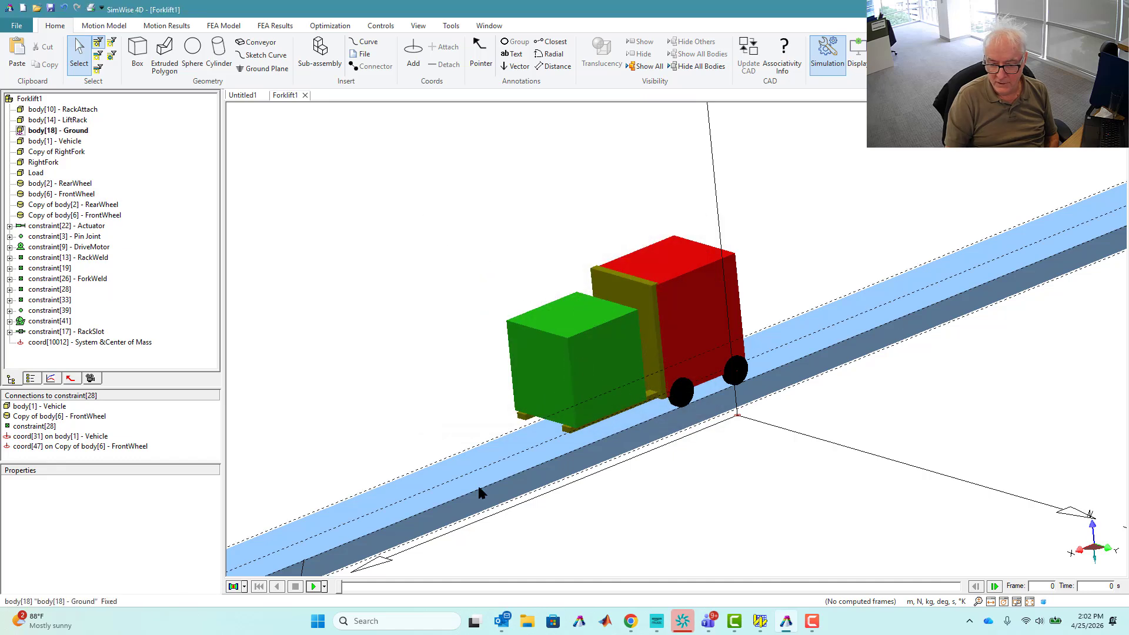
- Rerun the simulation with gravity along -Z, stop it and return to the first frame
{"action": "left_click", "coordinate": [313, 587]}
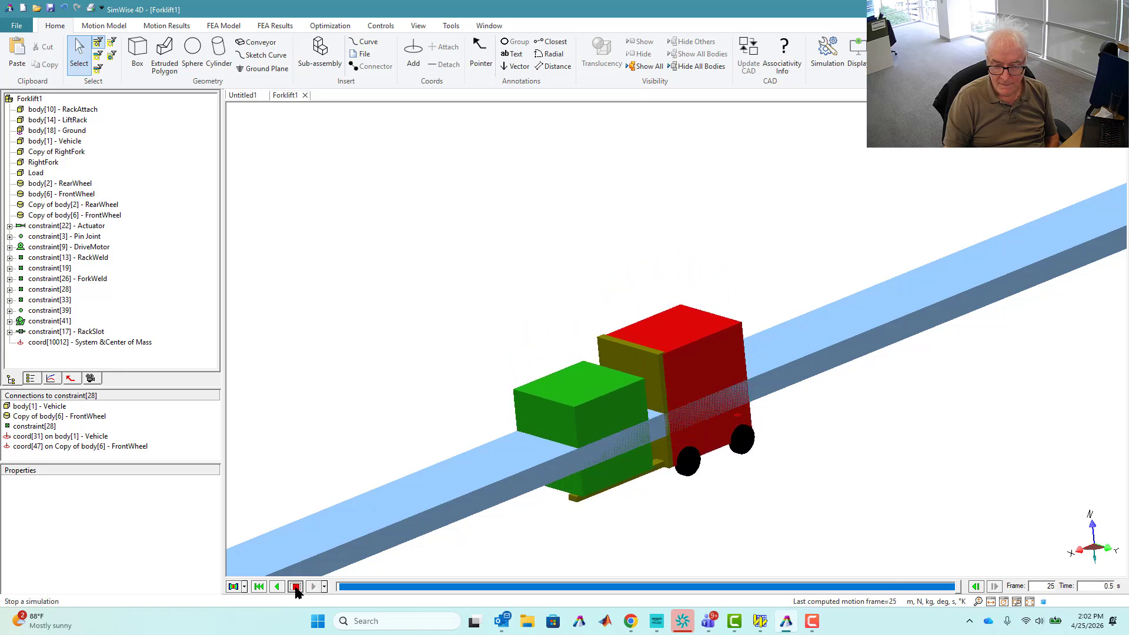
{"action": "left_click", "coordinate": [259, 587]}
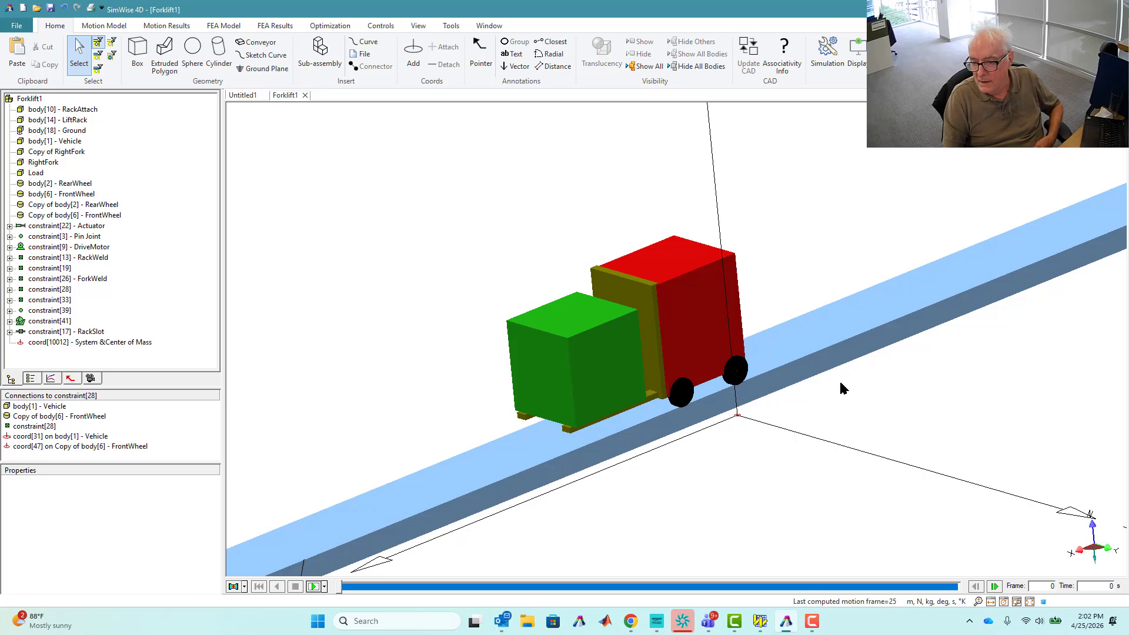
- Select the two RearWheel bodies, the two FrontWheel bodies and the Ground, and set them to collide
{"action": "middle_click_drag", "start_coordinate": [841, 388], "coordinate": [734, 395]}
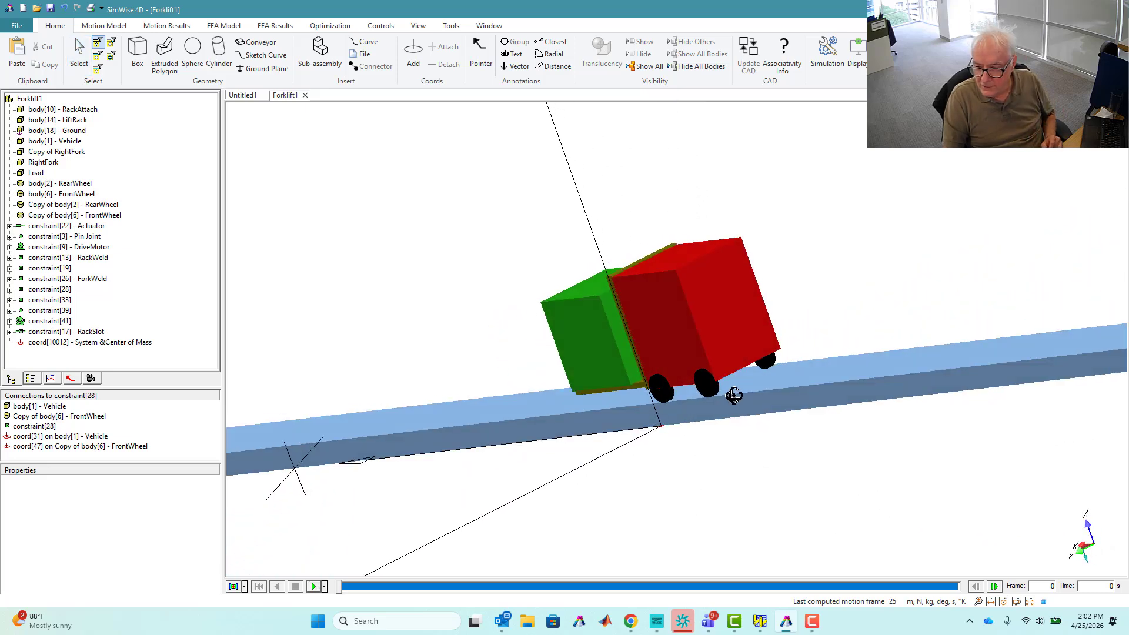
{"action": "key", "text": "Escape"}
{"action": "left_click", "coordinate": [663, 390]}
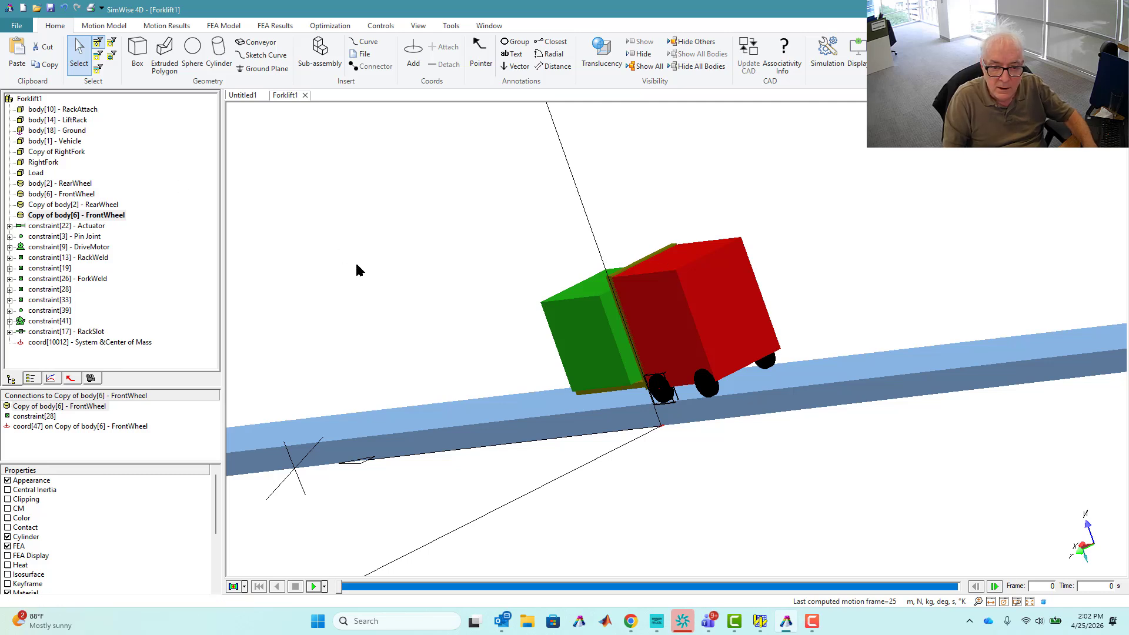
{"action": "left_click", "coordinate": [58, 183]}
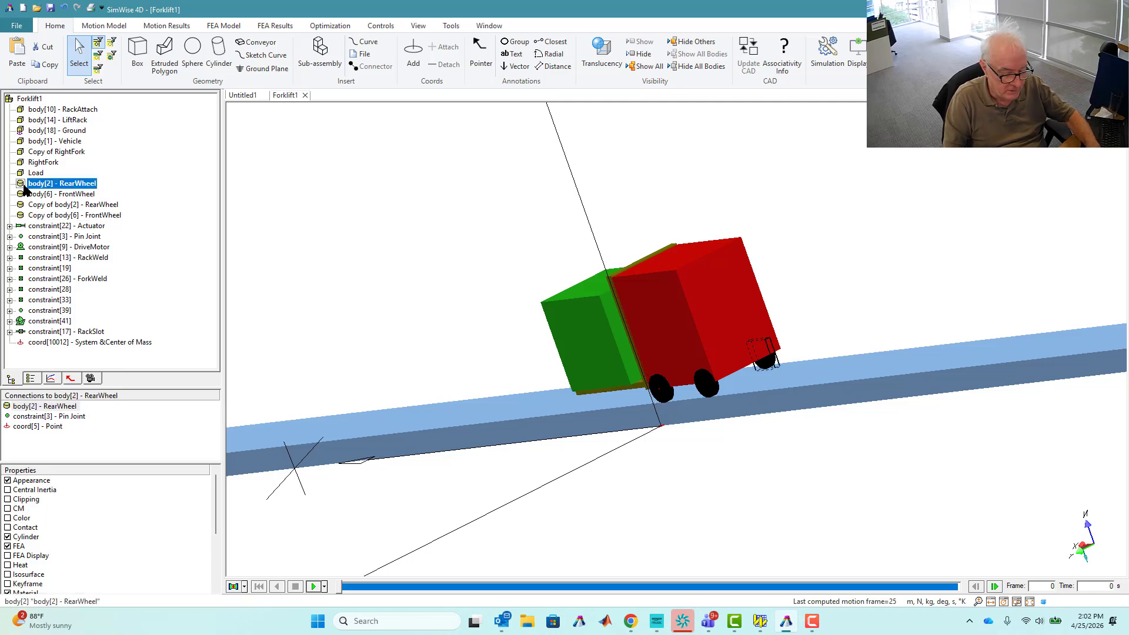
{"action": "left_click", "coordinate": [53, 216], "text": "shift"}
{"action": "left_click", "coordinate": [57, 131], "text": "ctrl"}
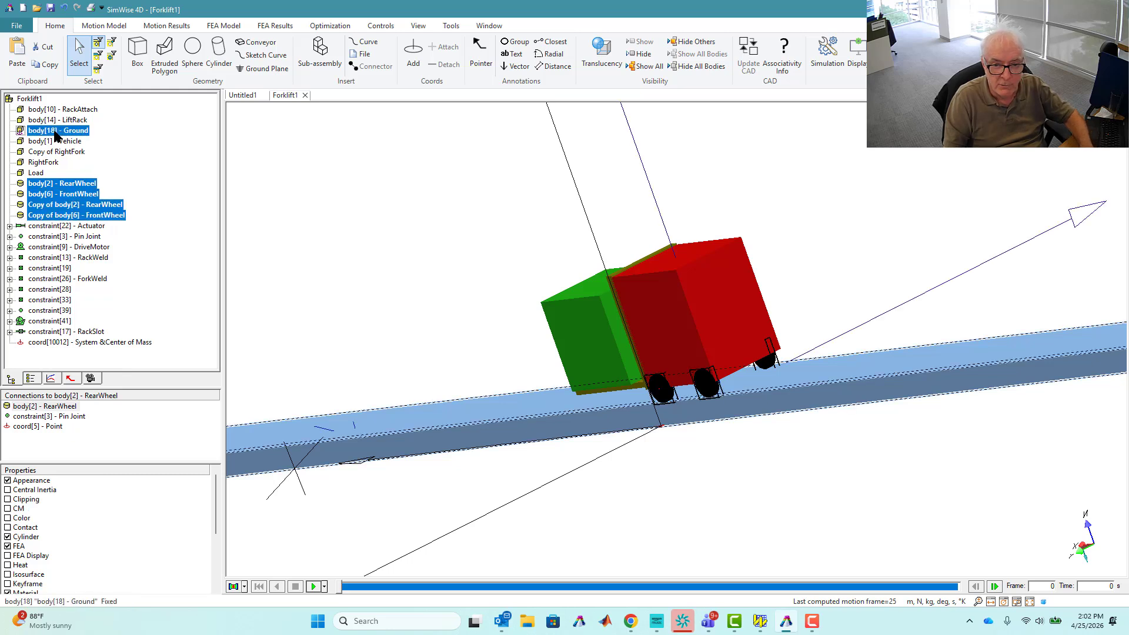
{"action": "right_click", "coordinate": [54, 200]}
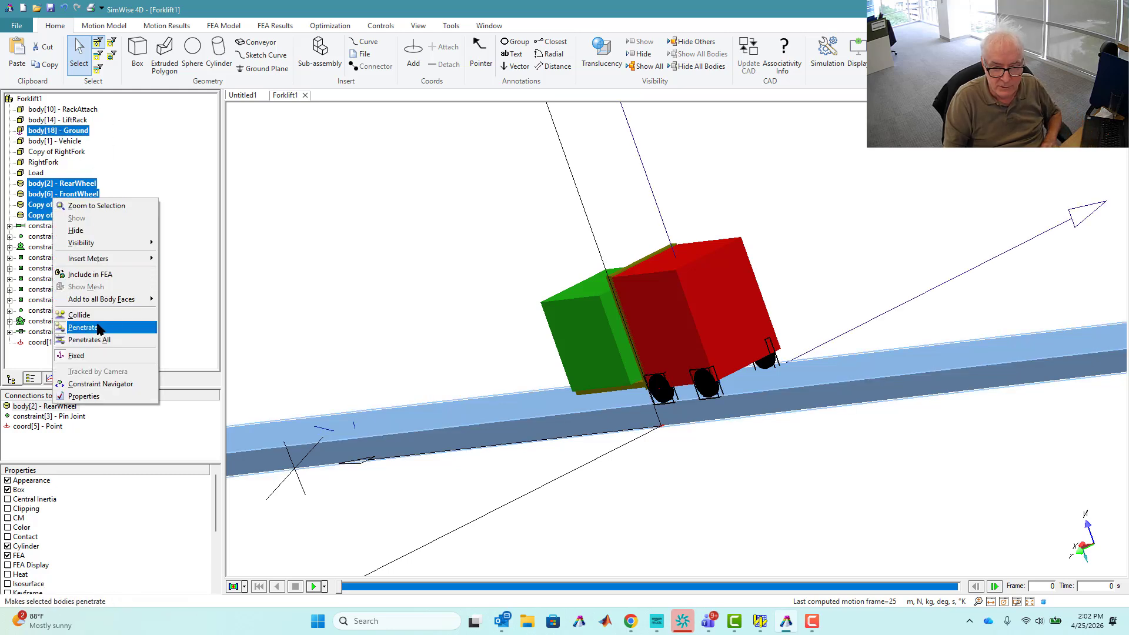
{"action": "left_click", "coordinate": [99, 330]}
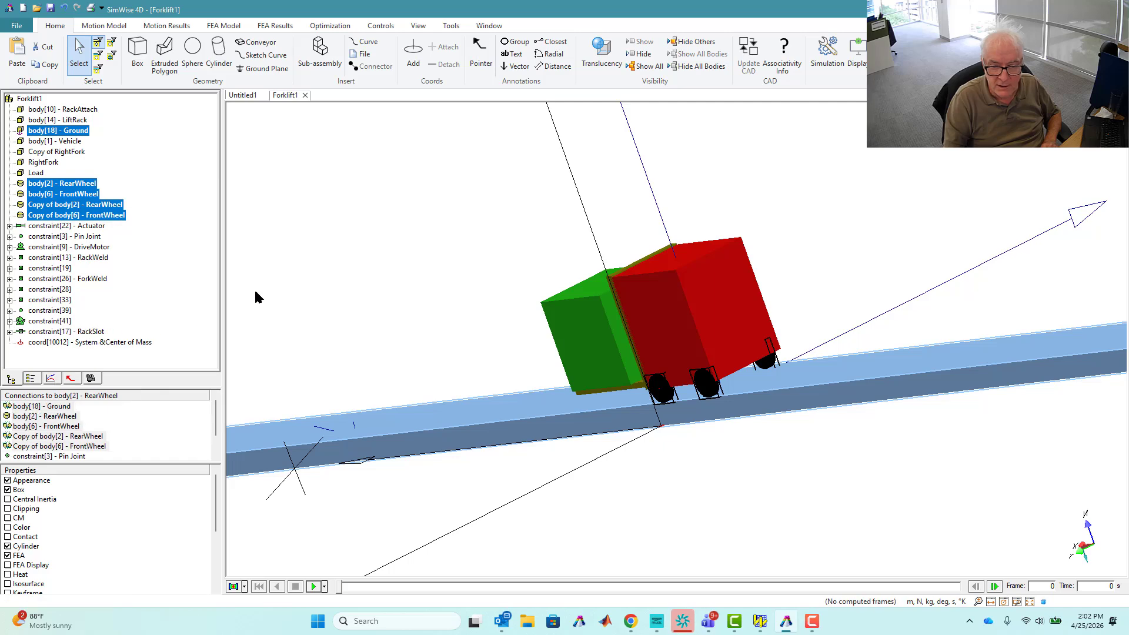
- Run the simulation with the wheel and Ground collisions active, stop it and reset it to the first frame
{"action": "left_click", "coordinate": [313, 587]}
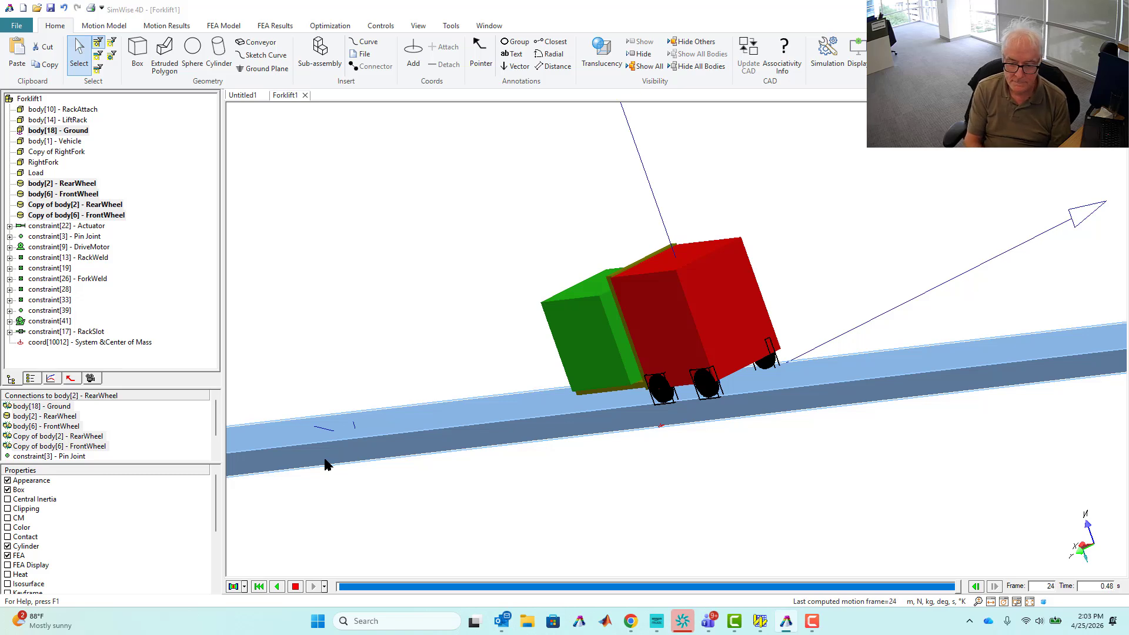
{"action": "left_click", "coordinate": [292, 588]}
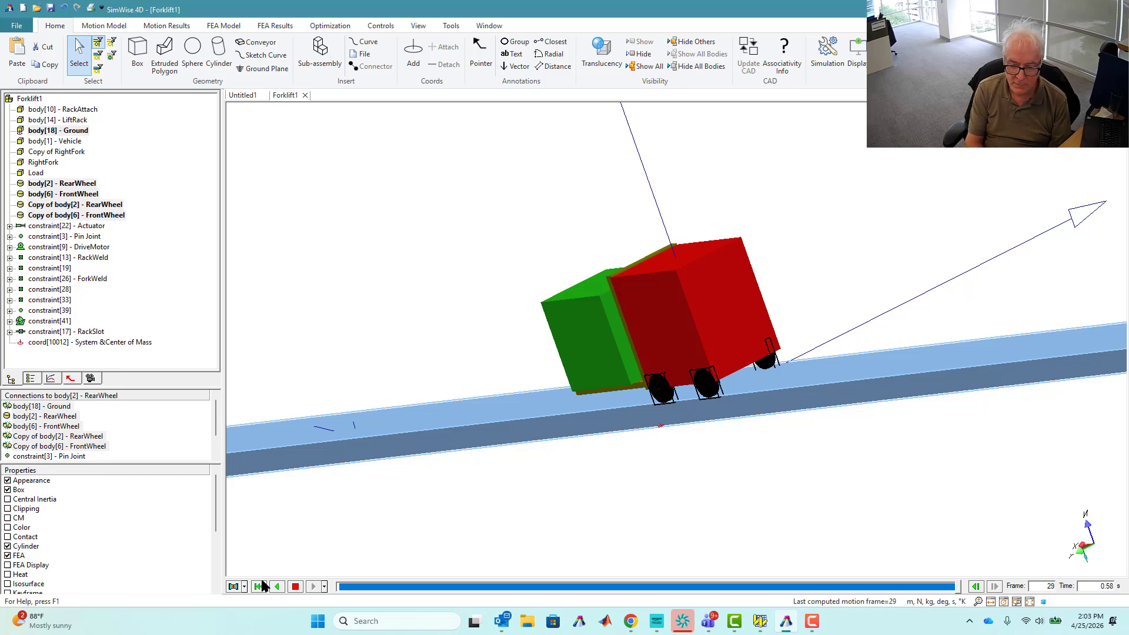
{"action": "left_click", "coordinate": [259, 587]}
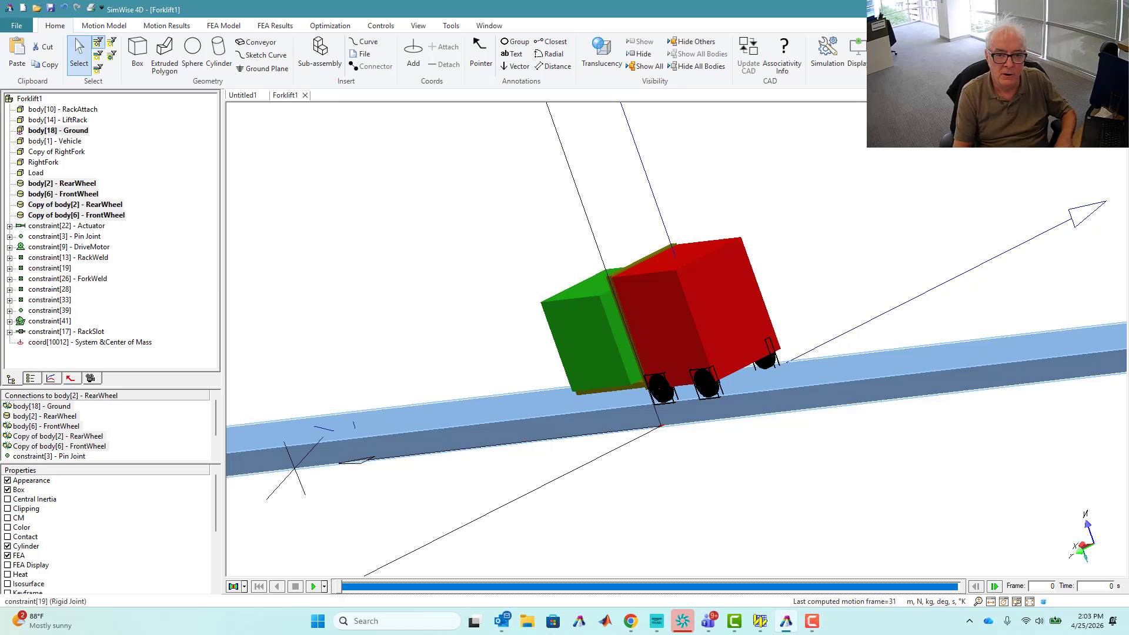
- Set the selected RearWheel, FrontWheel and Ground bodies to penetrate one another instead of colliding
{"action": "right_click", "coordinate": [37, 198]}
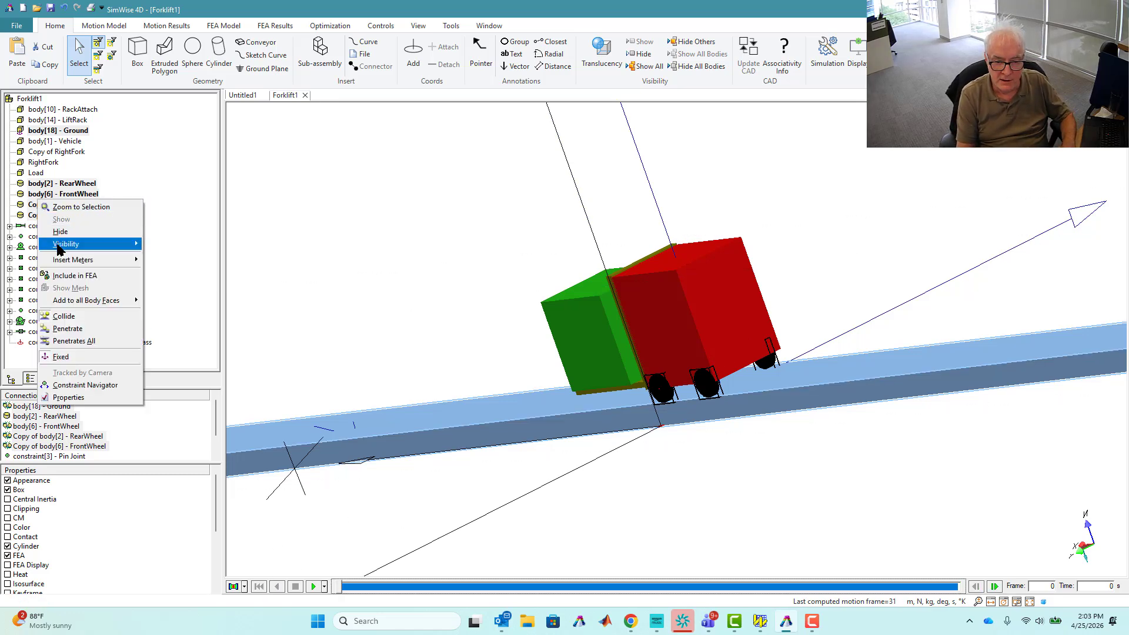
{"action": "left_click", "coordinate": [68, 328]}
- Fix the red Vehicle body in place and run the simulation
{"action": "left_click", "coordinate": [691, 306]}
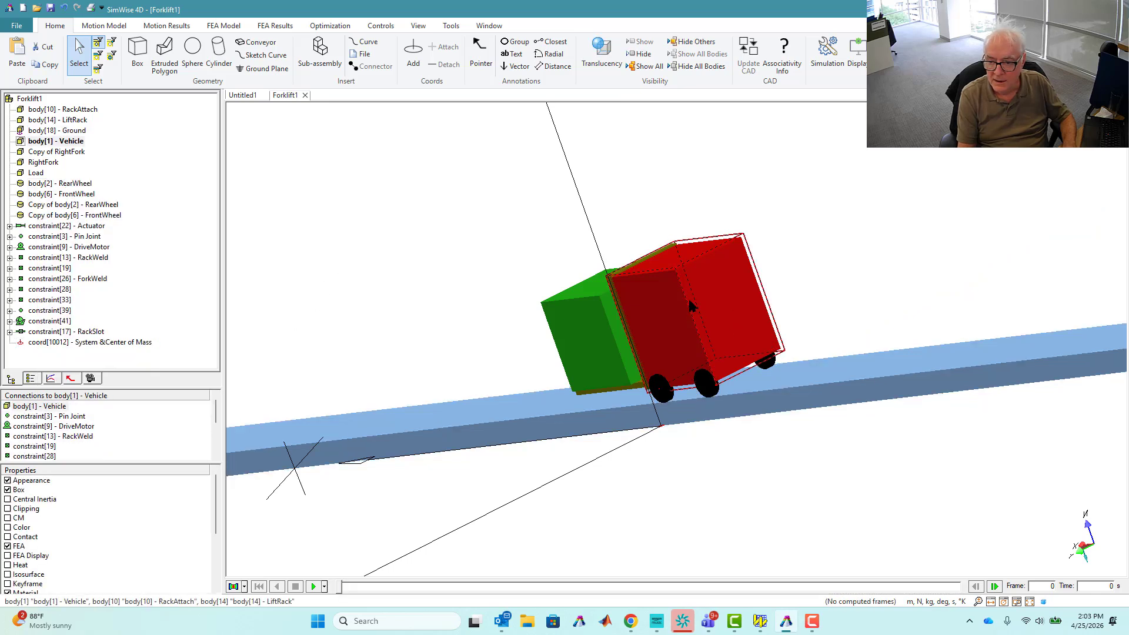
{"action": "right_click", "coordinate": [691, 306]}
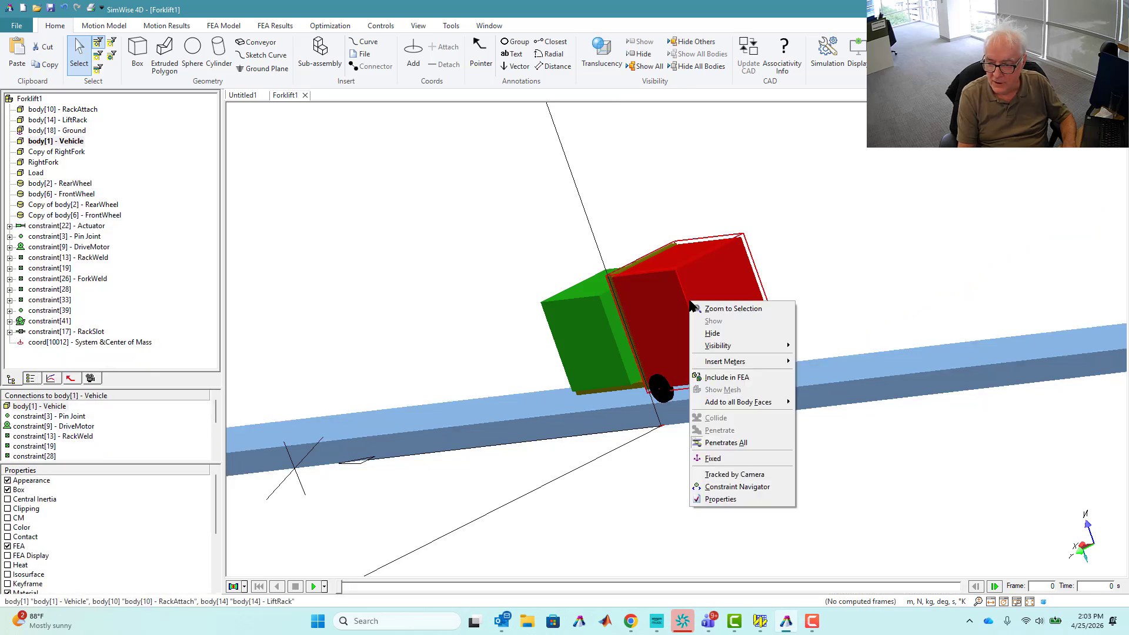
{"action": "left_click", "coordinate": [721, 459]}
{"action": "left_click", "coordinate": [312, 587]}
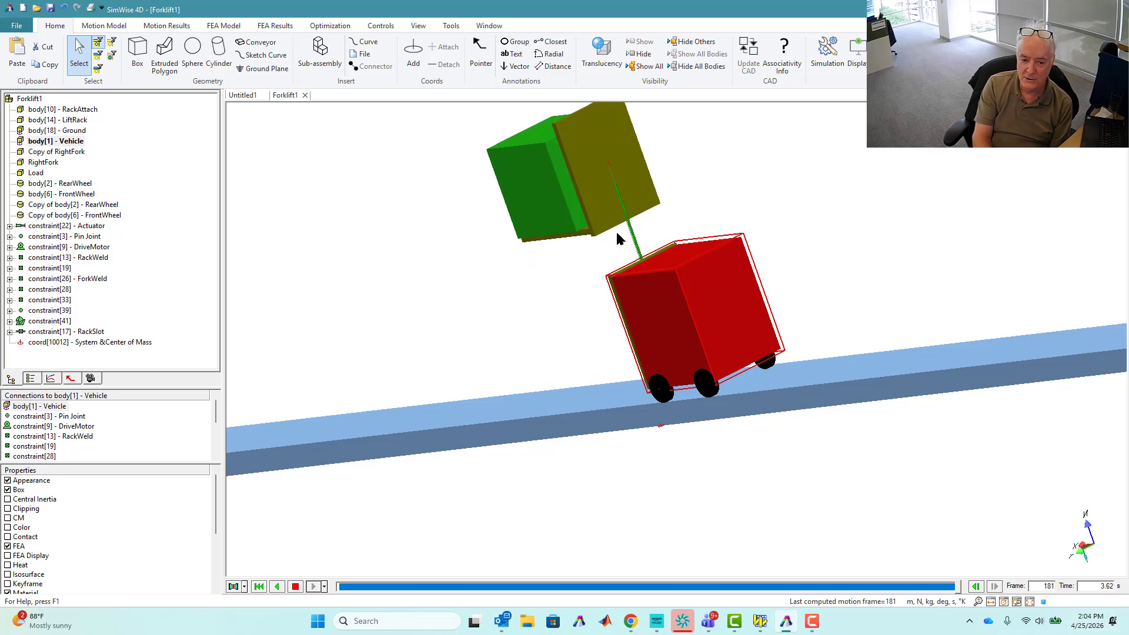
- Examine the actuator type and value formula in the properties of the Actuator constraint, and close them
{"action": "double_click", "coordinate": [26, 227]}
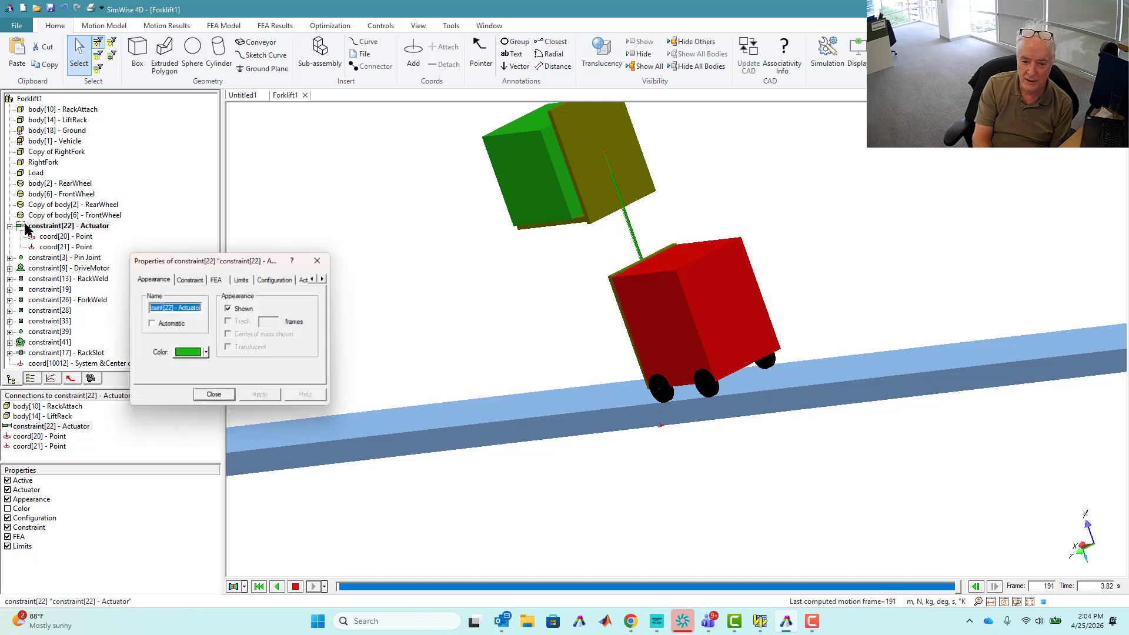
{"action": "left_click", "coordinate": [307, 279]}
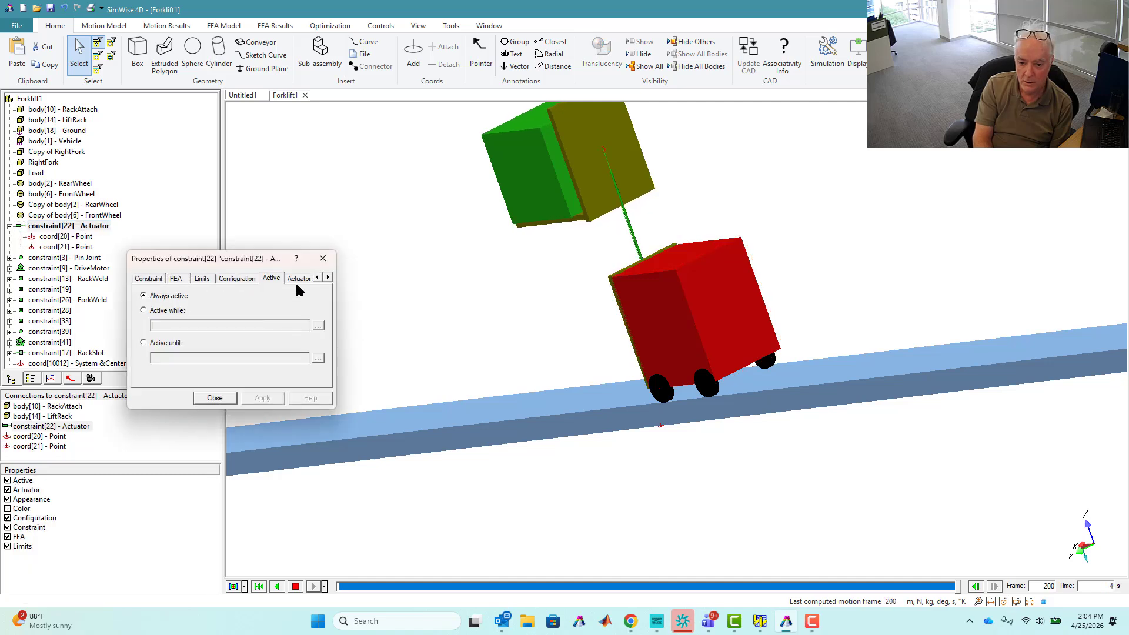
{"action": "left_click", "coordinate": [329, 279]}
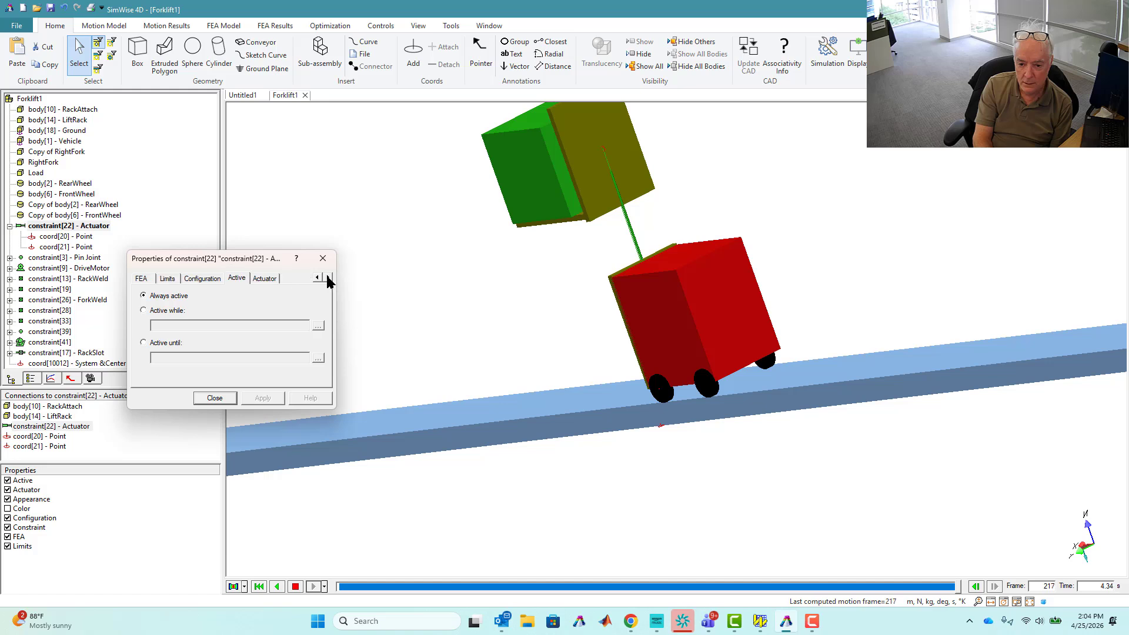
{"action": "left_click", "coordinate": [265, 280]}
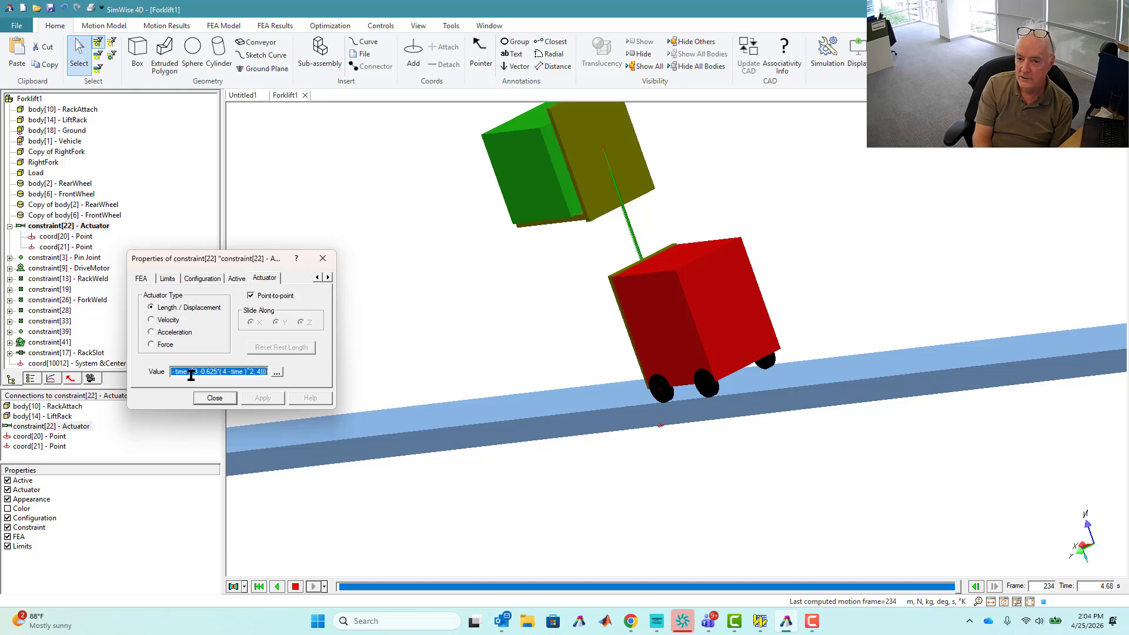
{"action": "left_click", "coordinate": [216, 398]}
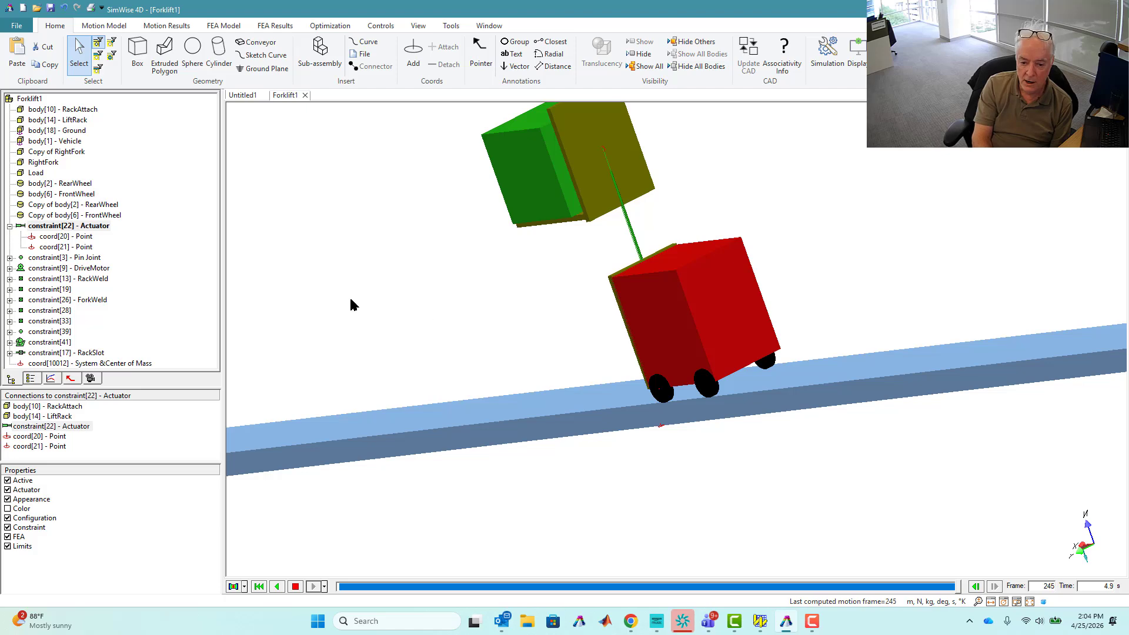